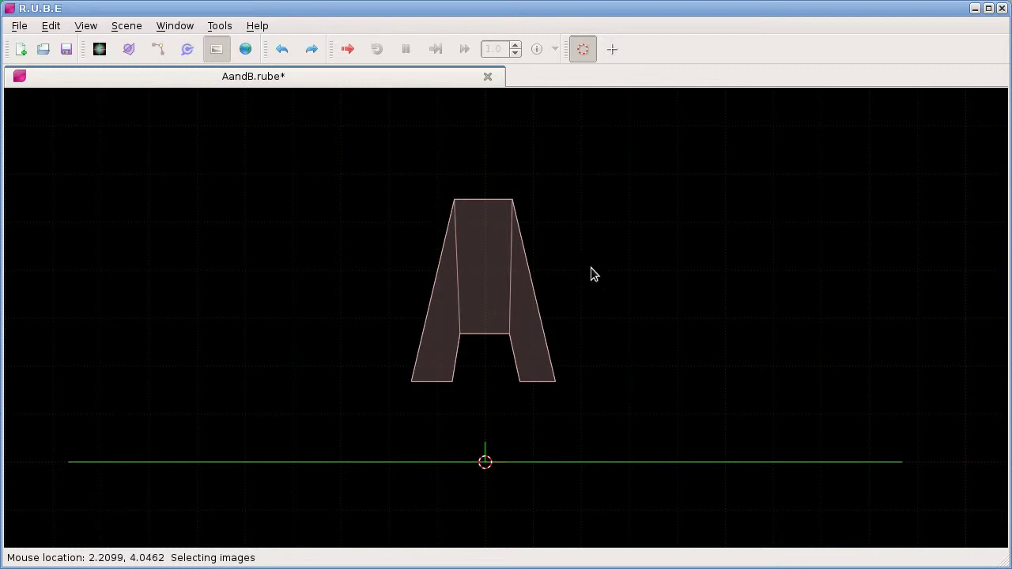
# Step: Switch to the images folder and add carbody.png and carwheel.png to the empty area beside the A-shaped body
pyautogui.moveTo(604, 300); pyautogui.dragTo(600, 317, button='right')
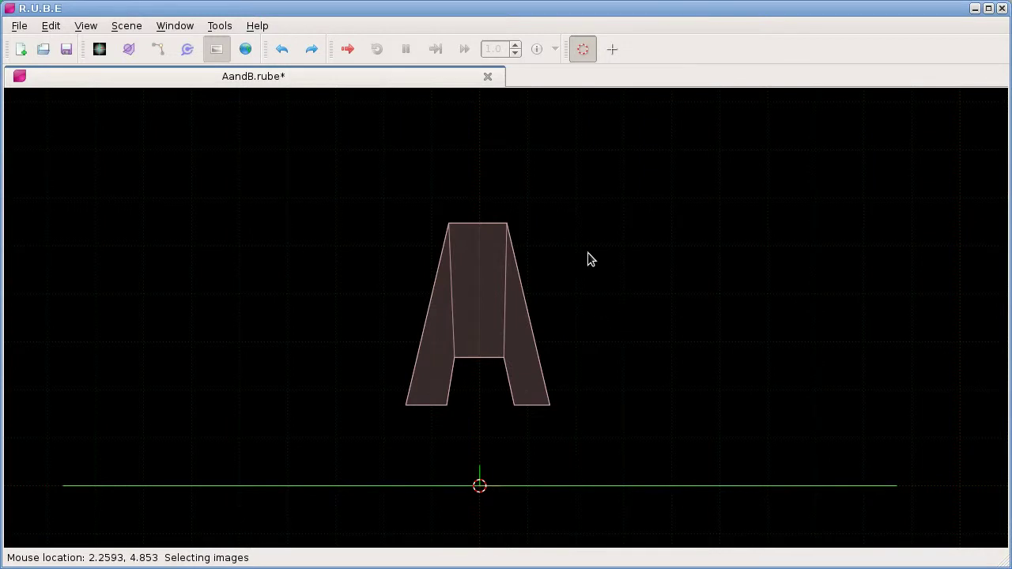
pyautogui.scroll(1, 586, 261)
pyautogui.moveTo(588, 269); pyautogui.dragTo(604, 277, button='right')
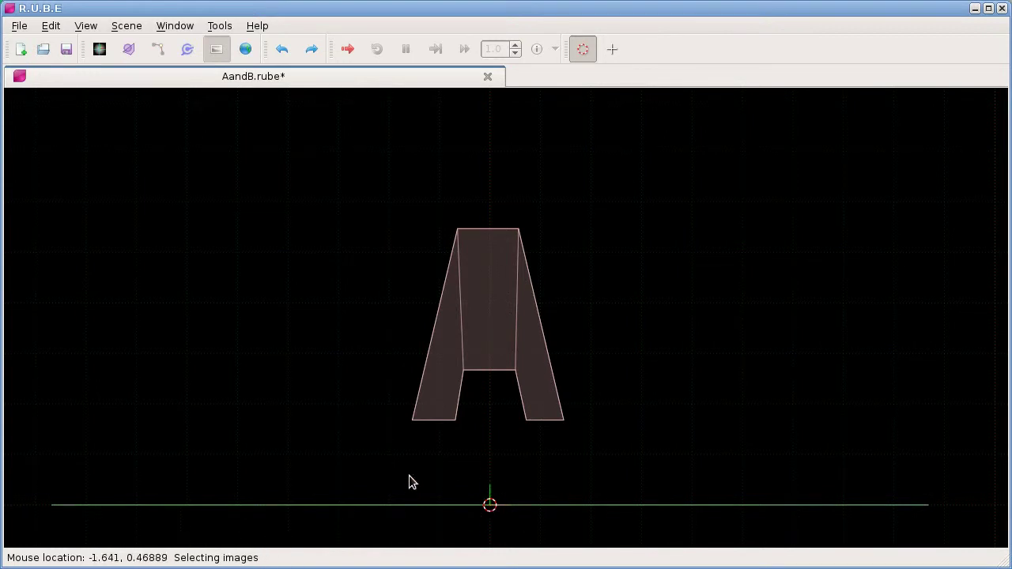
pyautogui.hotkey('alt', 'Tab')
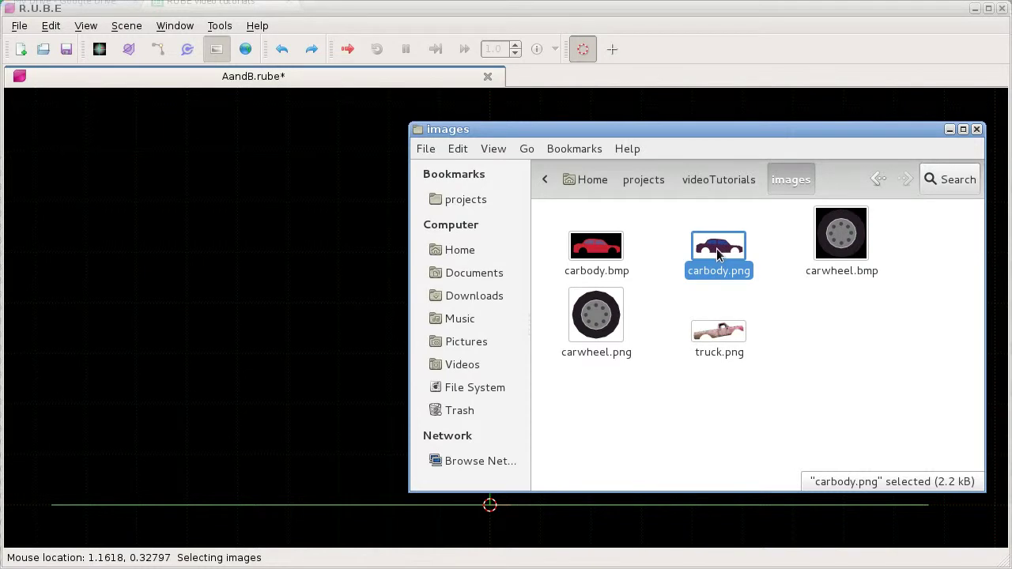
pyautogui.moveTo(720, 261); pyautogui.dragTo(178, 209)
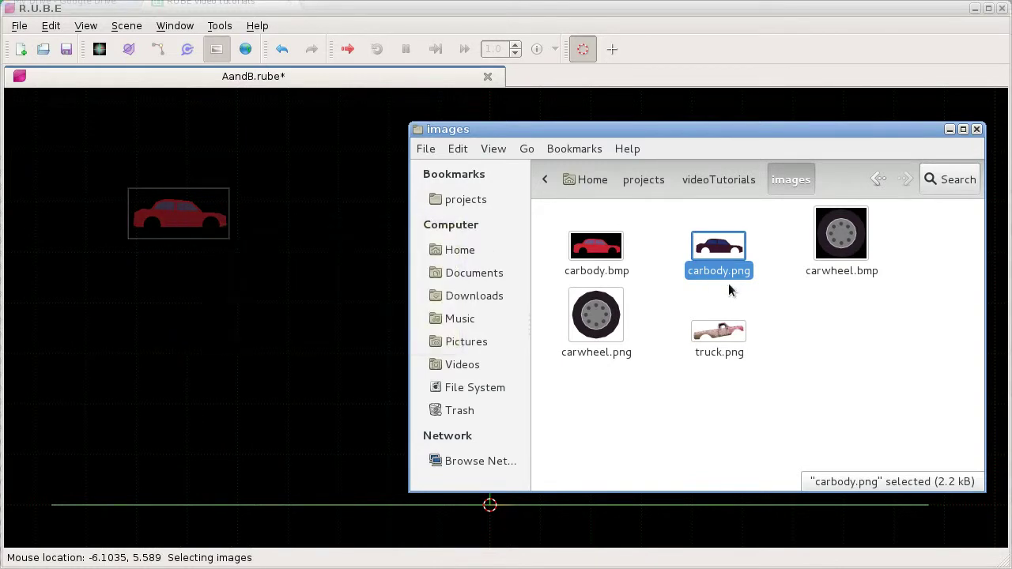
pyautogui.click(591, 328)
pyautogui.moveTo(592, 327); pyautogui.dragTo(299, 223)
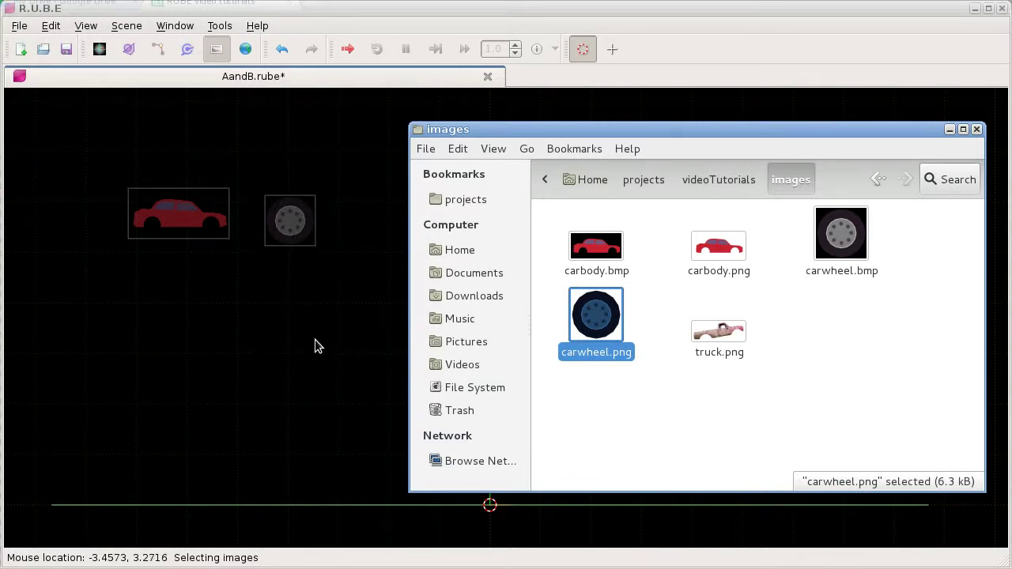
pyautogui.click(312, 364)
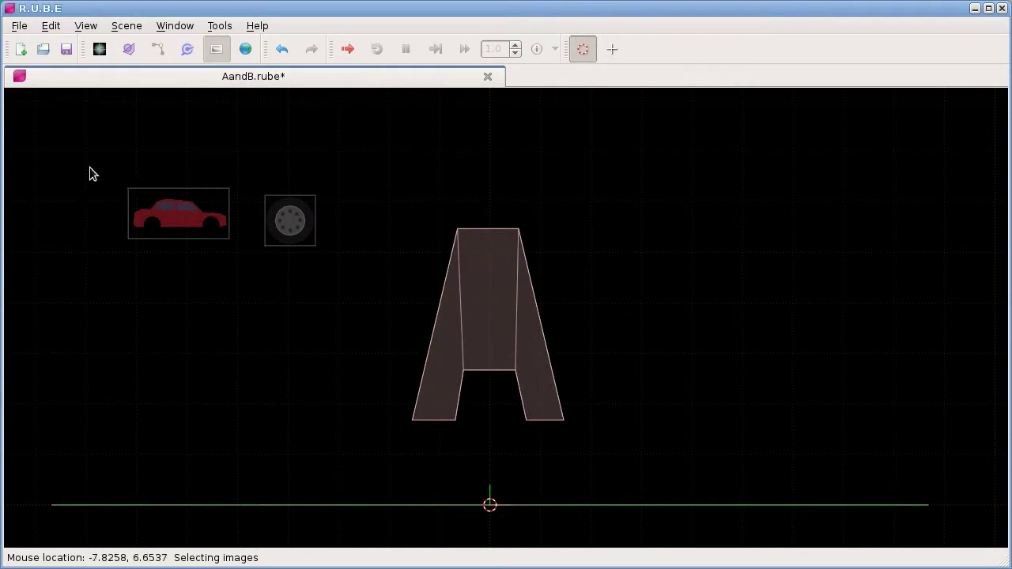
# Step: Move the wheel image closer to the front end of the car body image
pyautogui.moveTo(83, 162); pyautogui.dragTo(352, 275)
pyautogui.press('f')
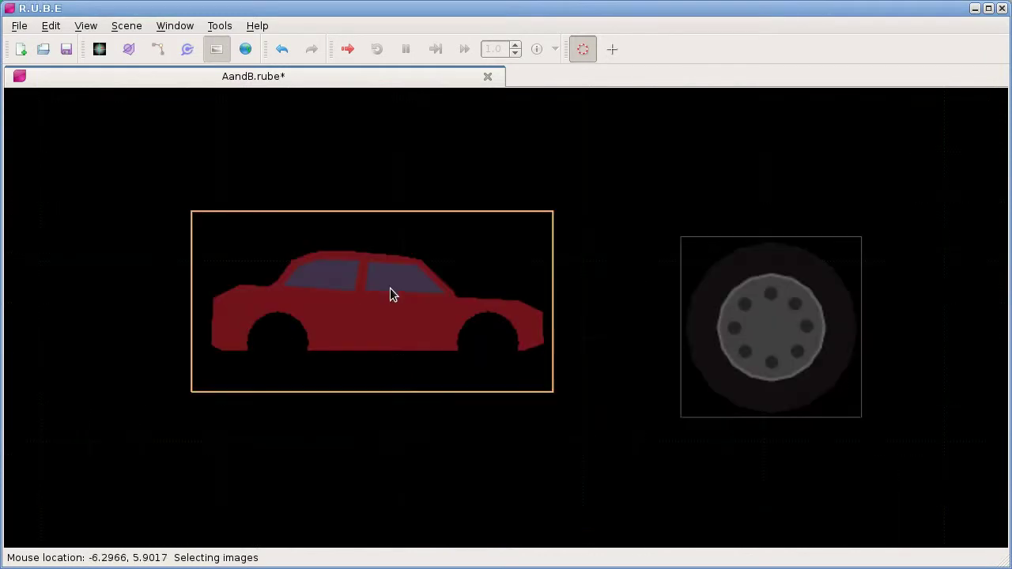
pyautogui.scroll(-3, 417, 307)
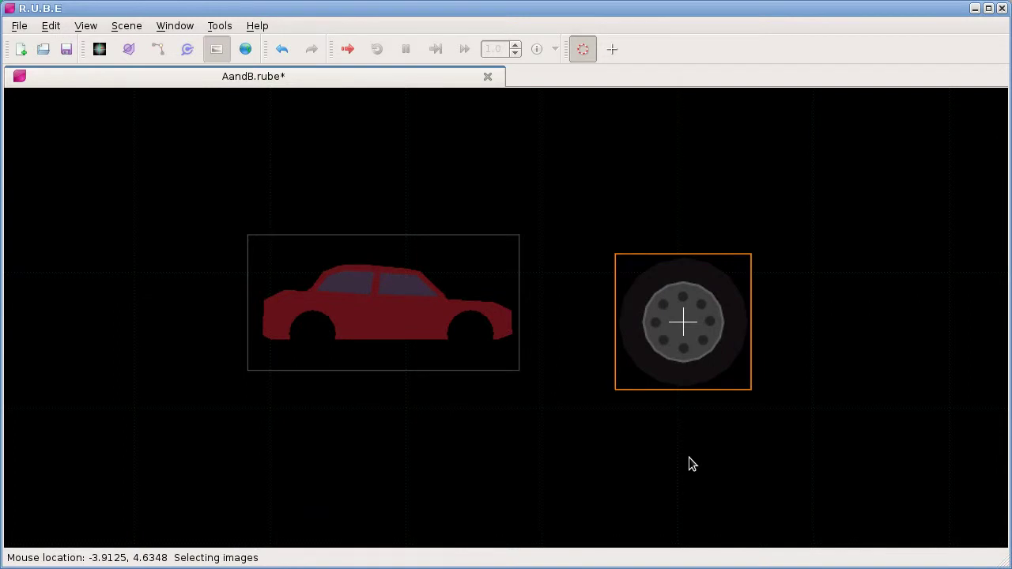
pyautogui.press('g')
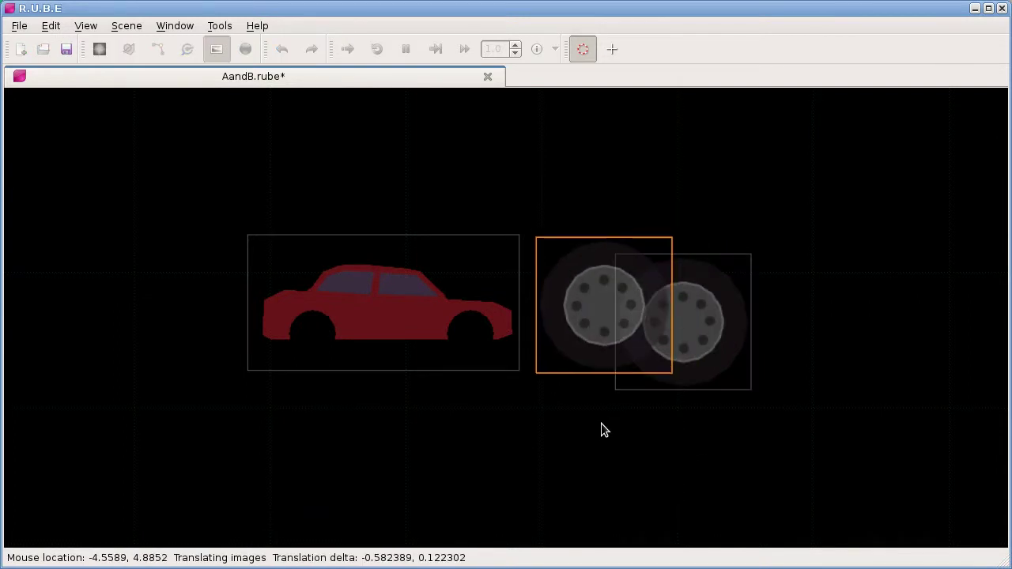
pyautogui.click(605, 423)
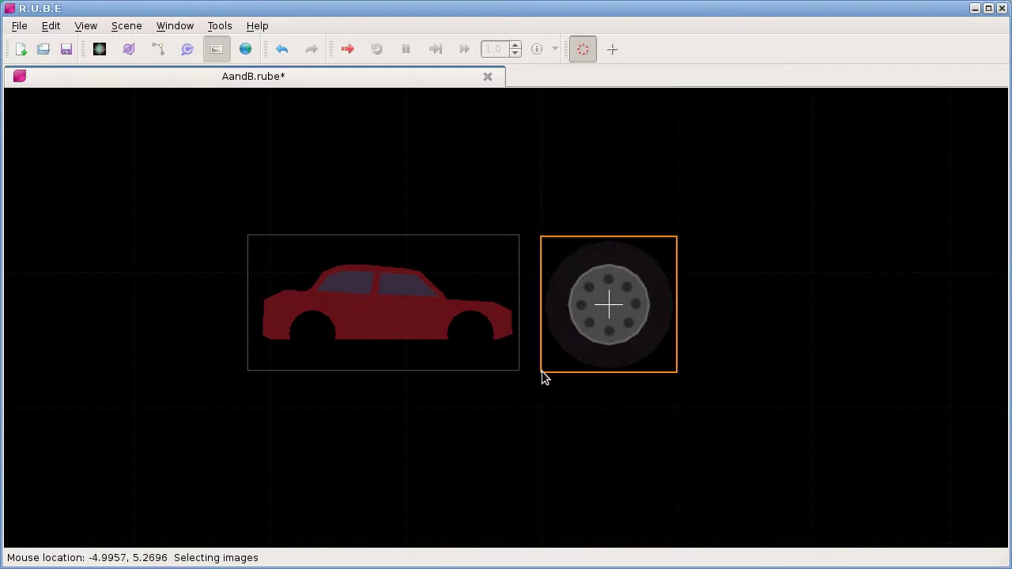
# Step: Scale the car body image up to about 1.65 and the wheel image up to about 1.33
pyautogui.keyDown('shift'); pyautogui.click(513, 351); pyautogui.keyUp('shift')
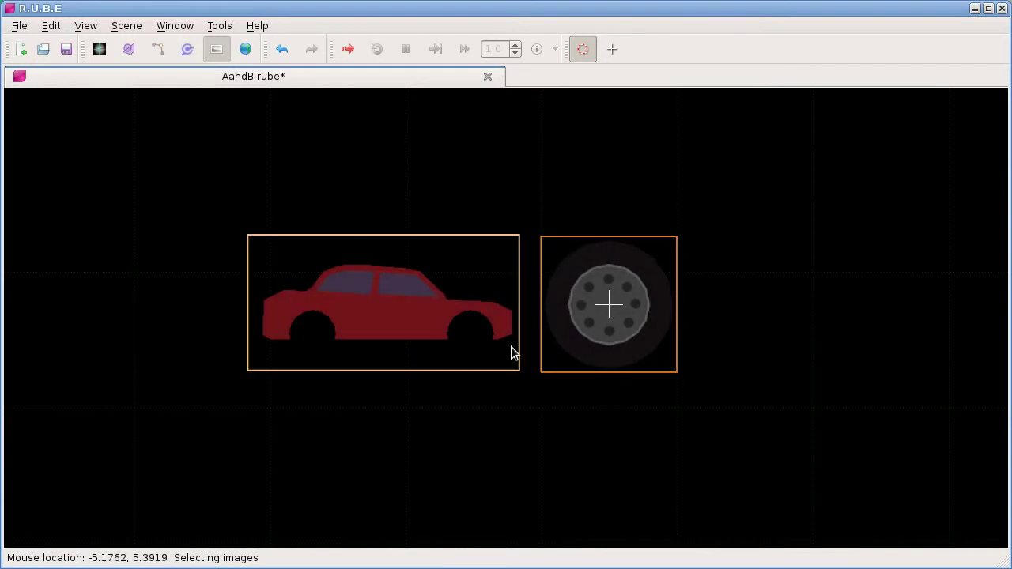
pyautogui.scroll(-3, 511, 352)
pyautogui.click(467, 354)
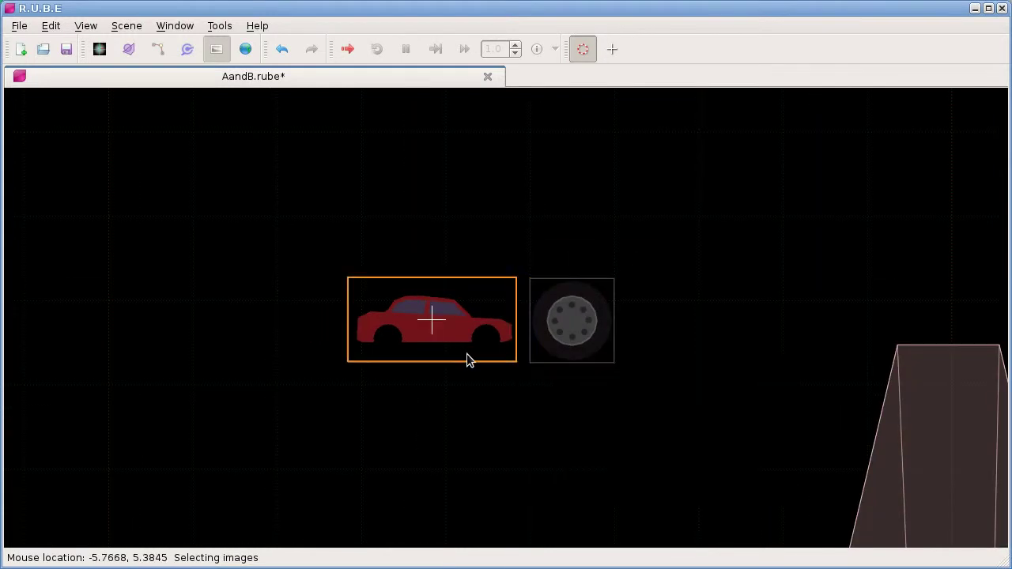
pyautogui.press('s')
pyautogui.click(542, 431)
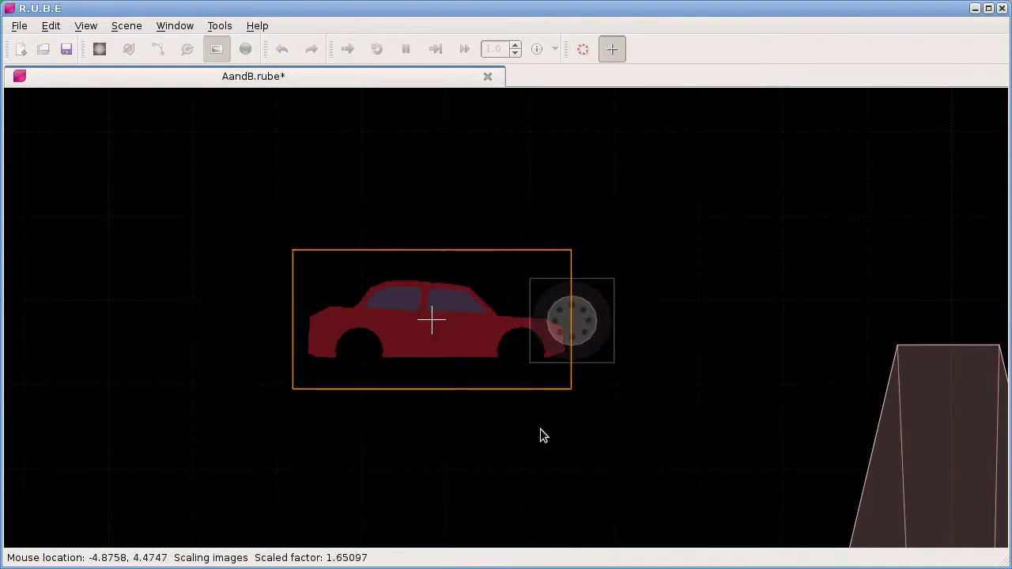
pyautogui.click(576, 337)
pyautogui.press('s')
pyautogui.click(690, 348)
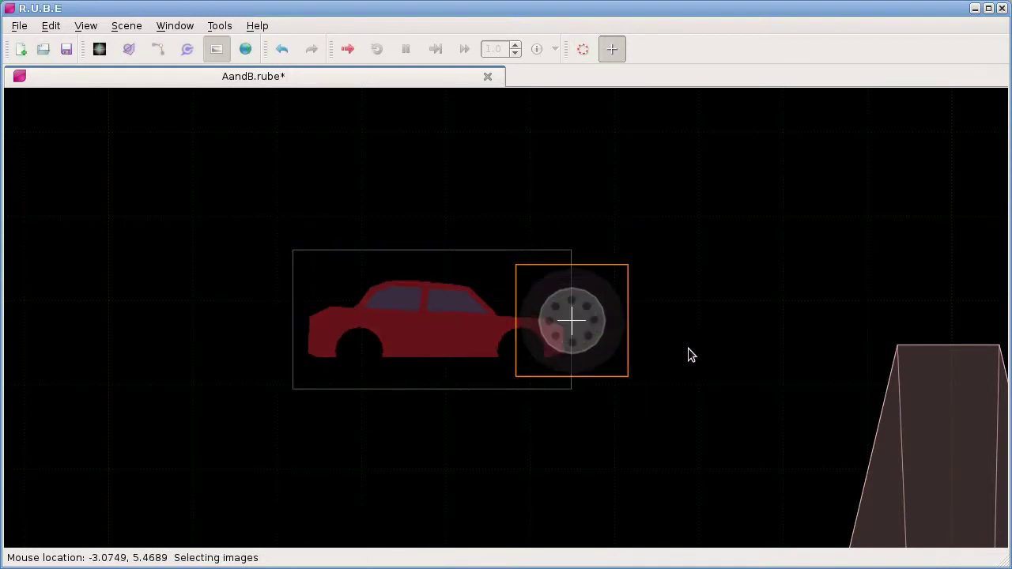
# Step: Move the wheel image over the car body's front wheel arch
pyautogui.press('g')
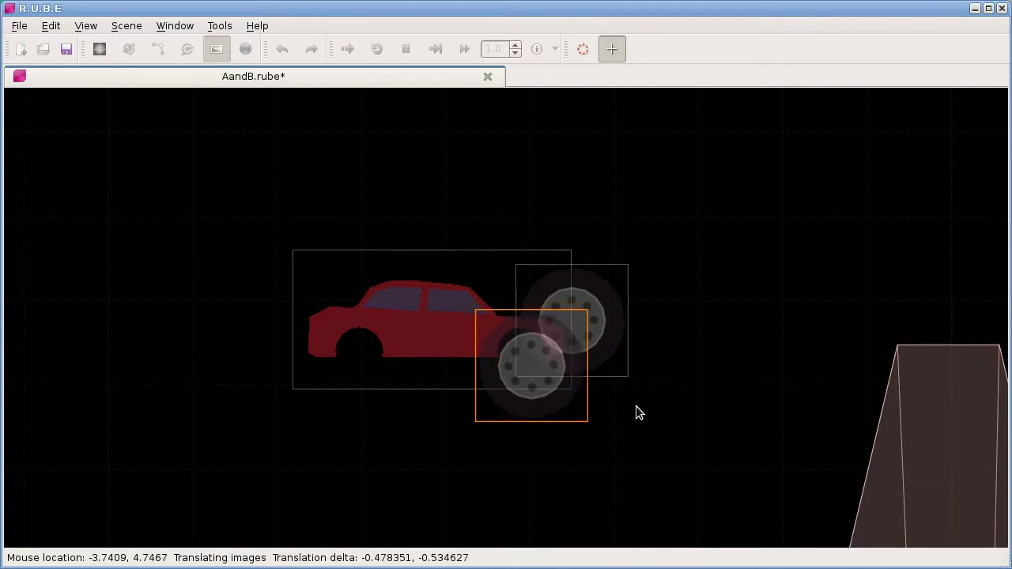
pyautogui.click(634, 411)
pyautogui.scroll(2, 632, 418)
pyautogui.scroll(-3, 632, 419)
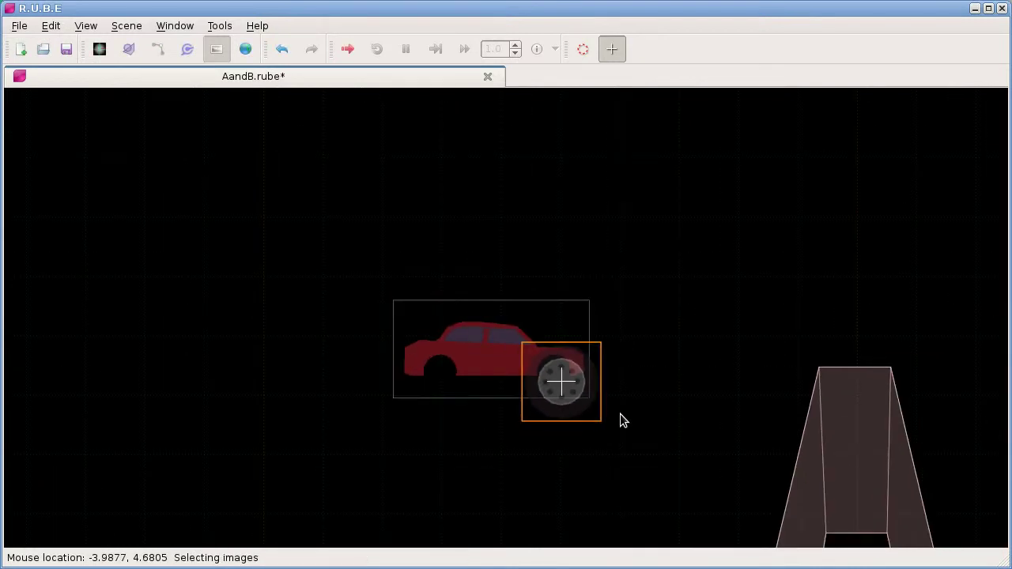
# Step: Show the properties of the selected wheel image
pyautogui.press('F7')
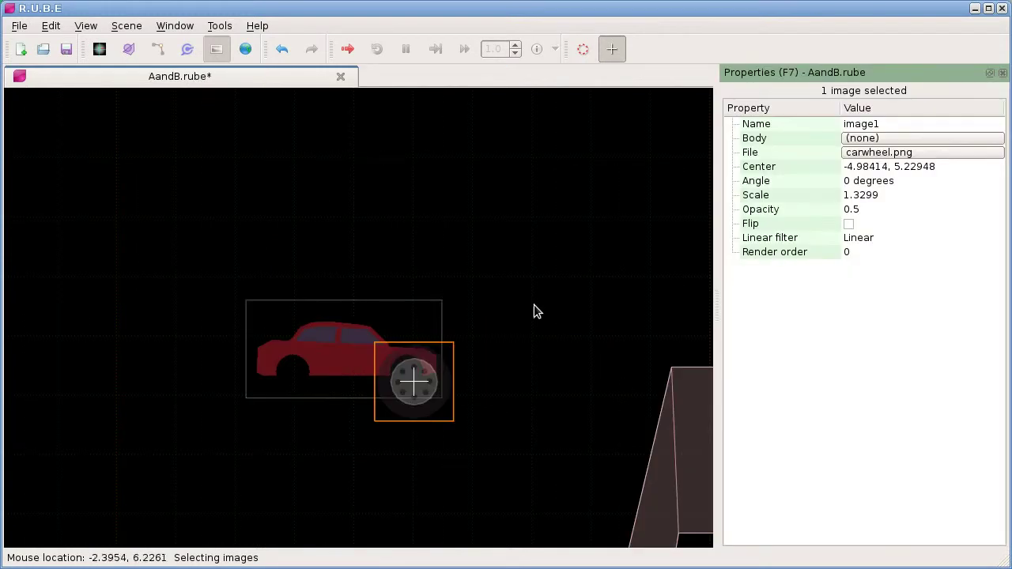
pyautogui.moveTo(494, 364); pyautogui.dragTo(469, 348, button='right')
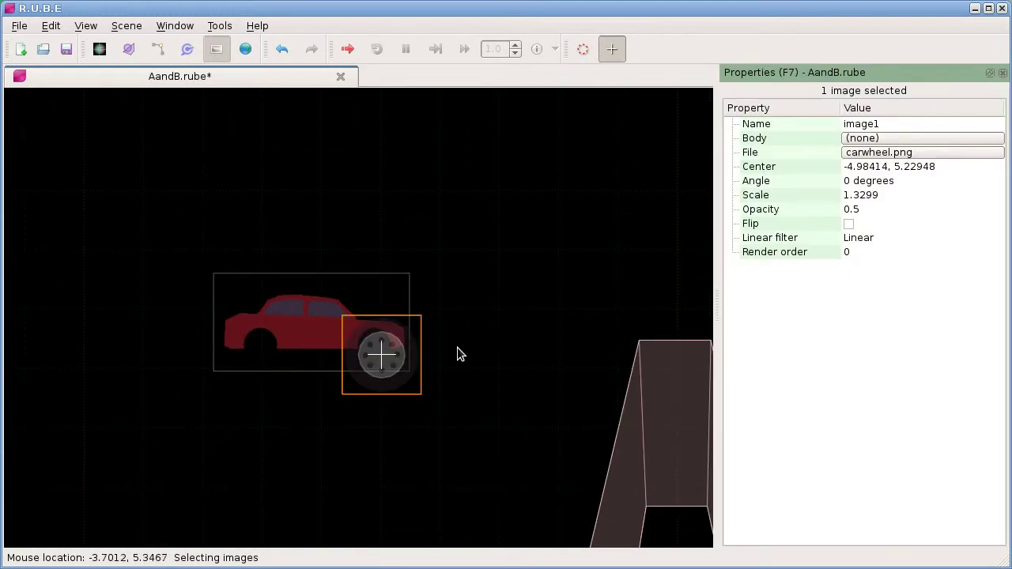
pyautogui.scroll(3, 395, 350)
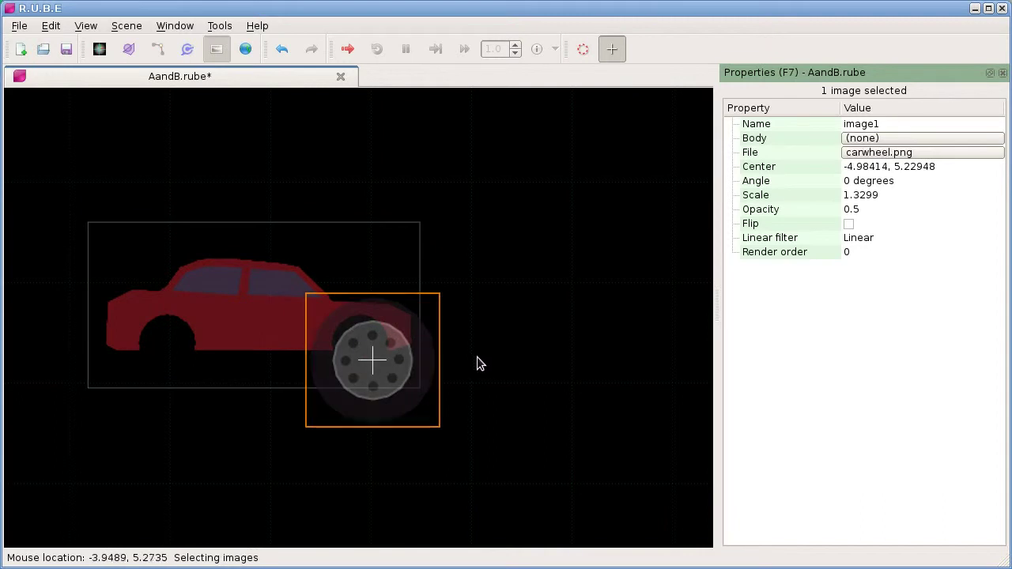
pyautogui.click(215, 50)
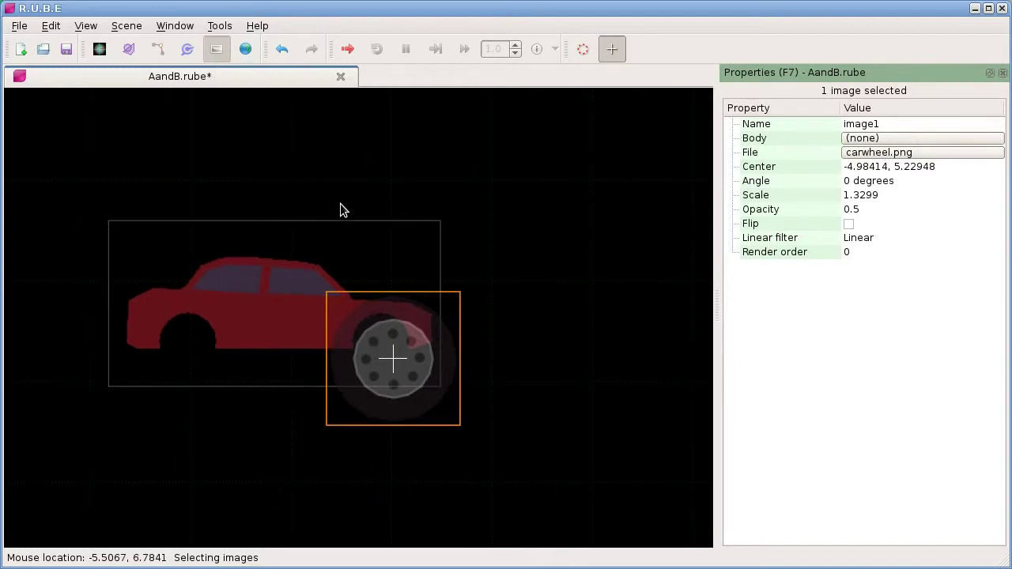
# Step: Select both overlapping images together, then the wheel image alone, to examine their properties
pyautogui.scroll(2, 355, 222)
pyautogui.click(375, 299)
pyautogui.click(374, 299)
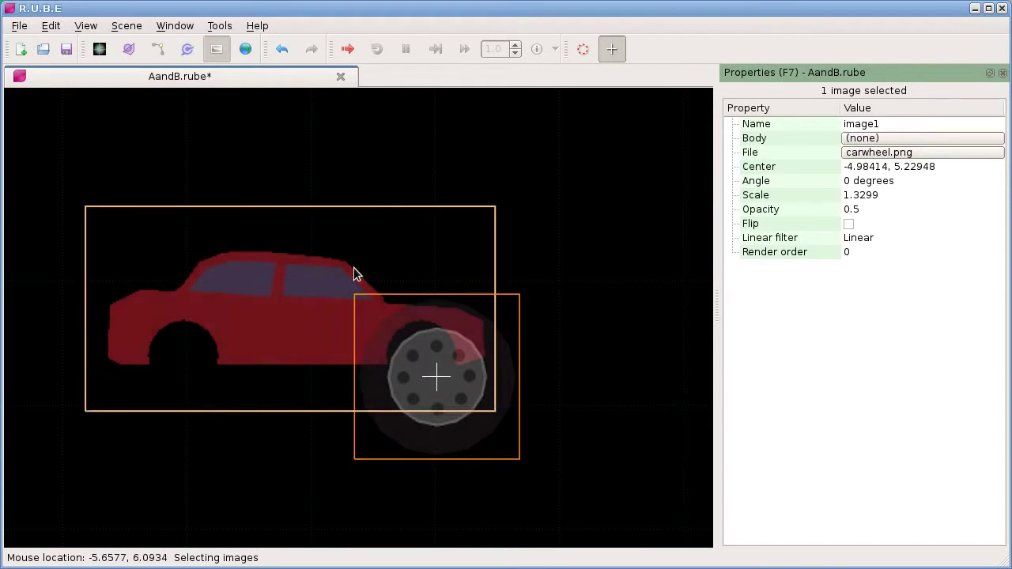
pyautogui.moveTo(359, 150); pyautogui.dragTo(561, 358)
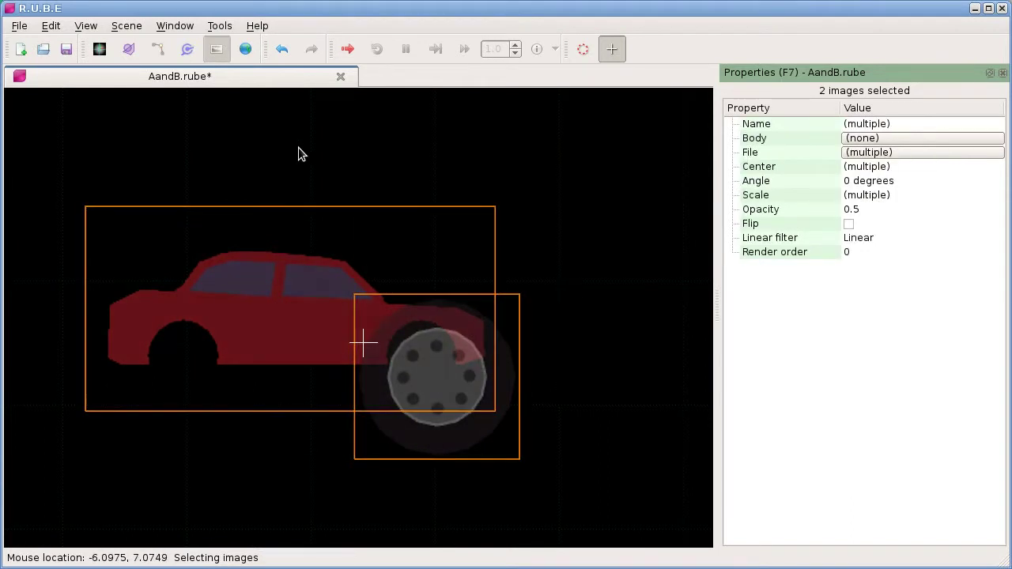
pyautogui.click(279, 170)
pyautogui.moveTo(279, 169); pyautogui.dragTo(538, 364)
pyautogui.click(539, 364)
pyautogui.scroll(-1, 538, 364)
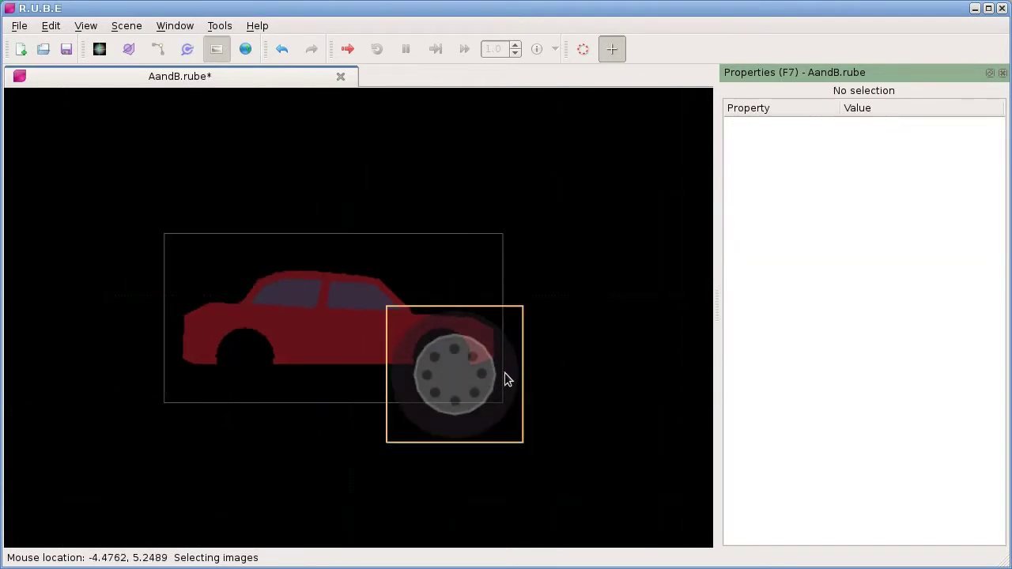
pyautogui.click(485, 392)
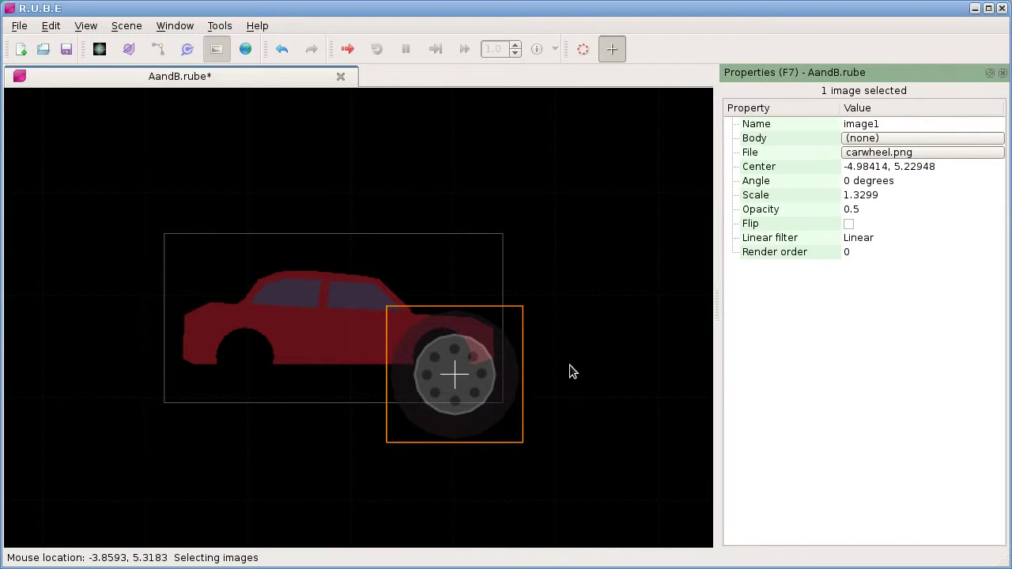
# Step: Move the car body image clear of the wheel to about (-7.46, 6.05), and open its image file chooser without replacing the file
pyautogui.click(343, 327)
pyautogui.moveTo(459, 355); pyautogui.dragTo(326, 327)
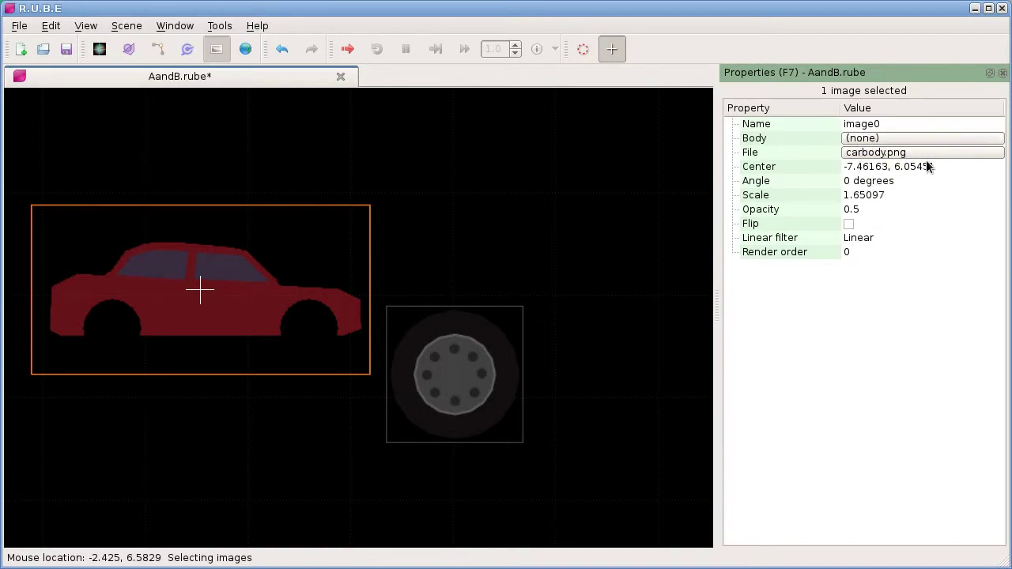
pyautogui.click(881, 158)
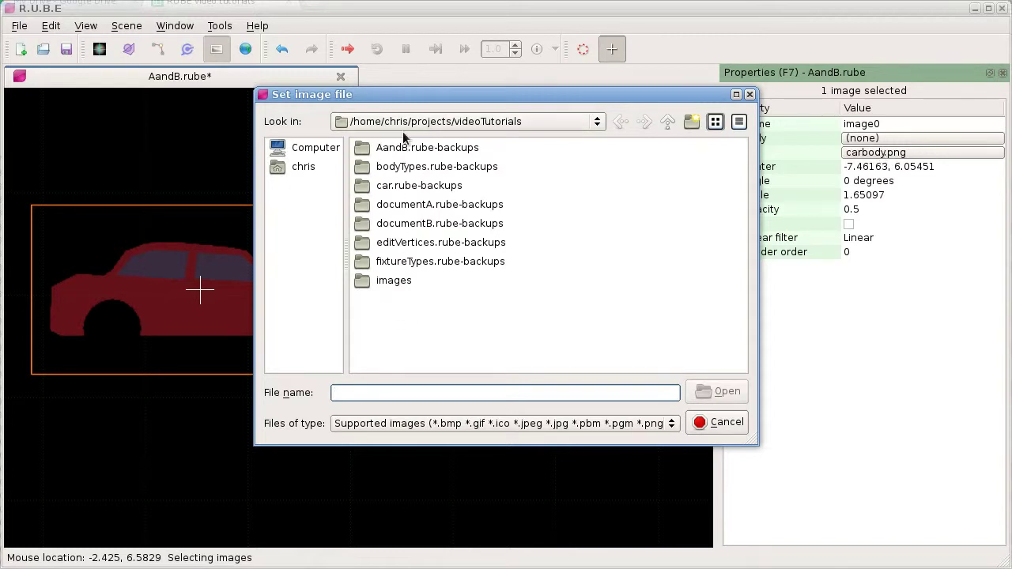
pyautogui.click(718, 425)
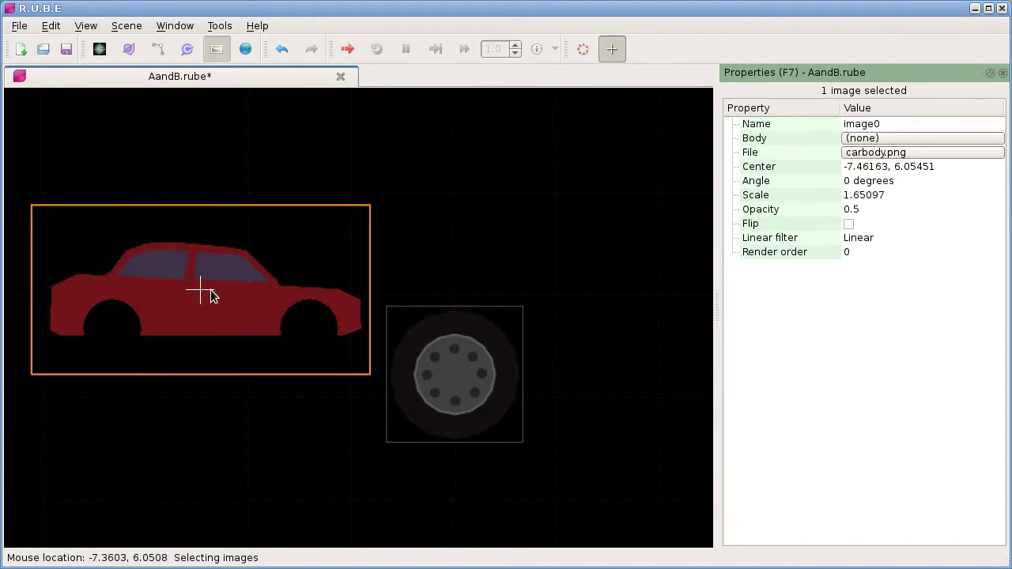
# Step: Reposition the car body image several times, leaving its center at about (-7.39, 6.25)
pyautogui.moveTo(232, 288); pyautogui.dragTo(258, 276)
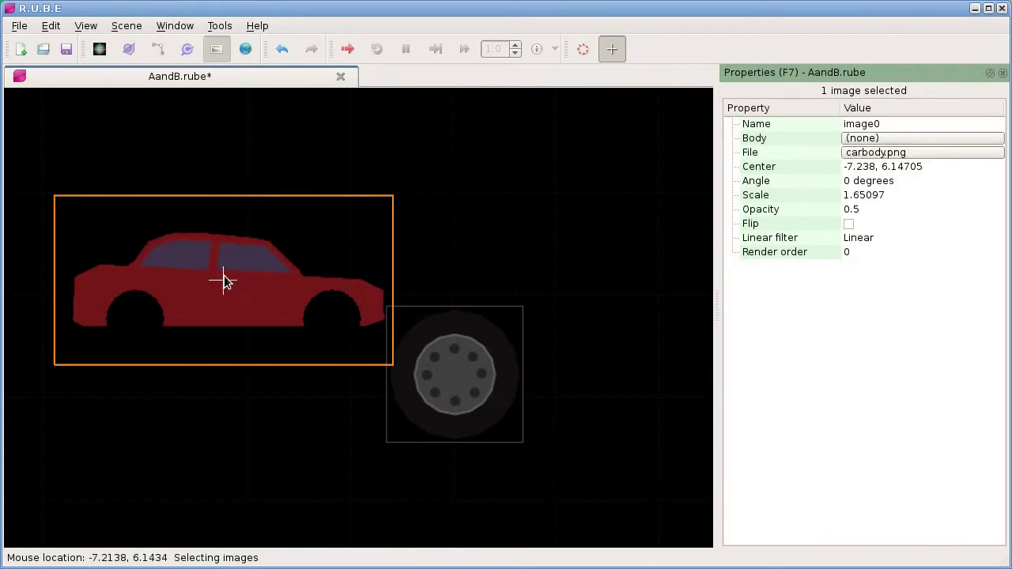
pyautogui.moveTo(431, 281); pyautogui.dragTo(335, 331)
pyautogui.click(297, 294)
pyautogui.moveTo(275, 307); pyautogui.dragTo(236, 276)
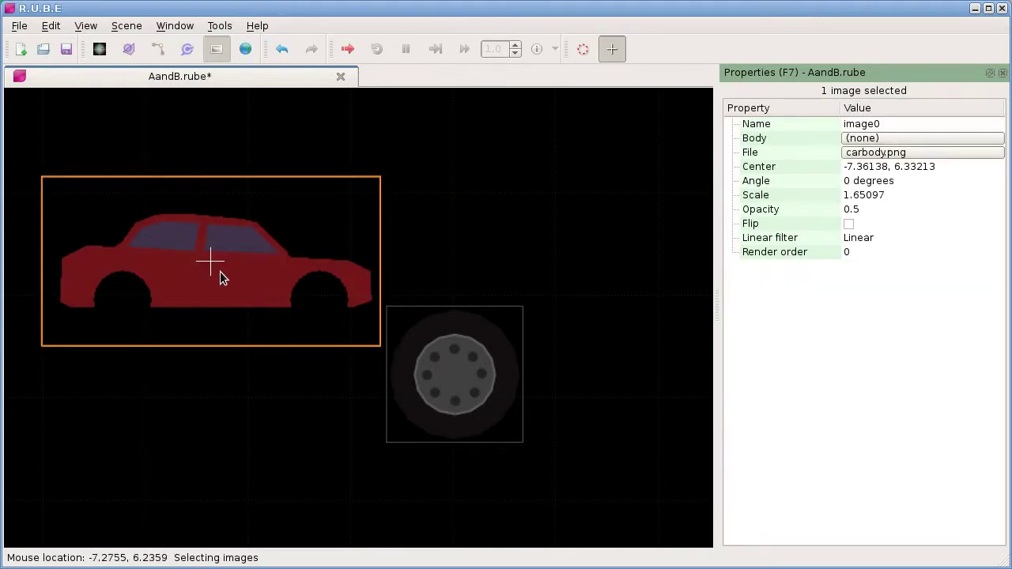
pyautogui.moveTo(212, 267); pyautogui.dragTo(233, 287)
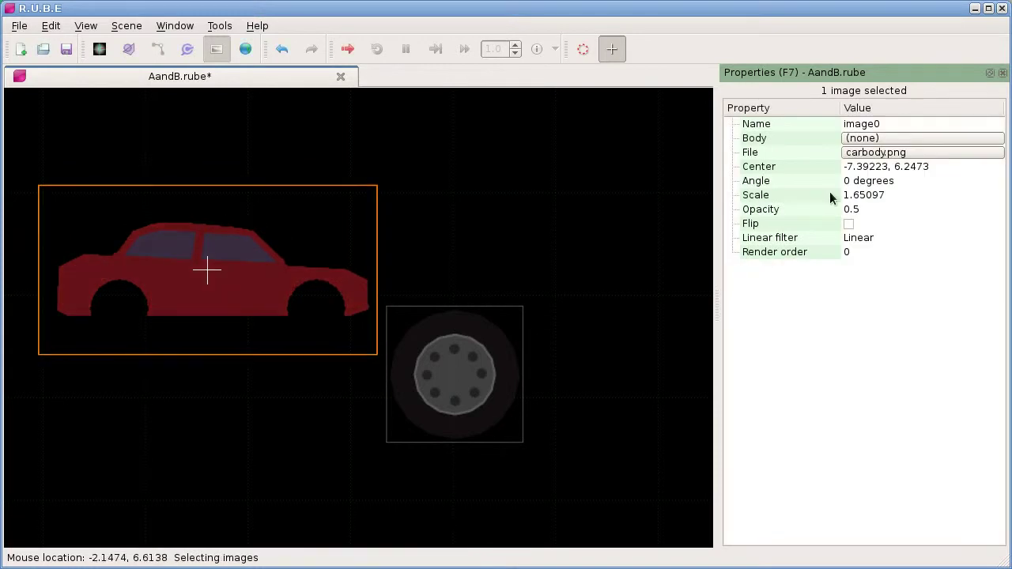
# Step: Rotate the car body image about its center to an angle of about 13.2 degrees
pyautogui.click(849, 169)
pyautogui.press('r')
pyautogui.click(345, 186)
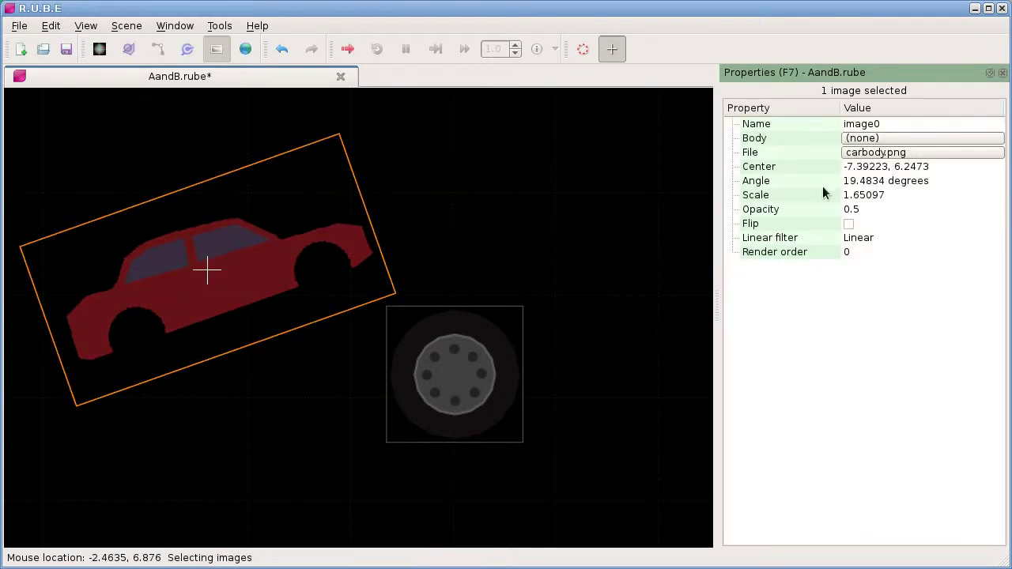
pyautogui.press('r')
pyautogui.click(406, 199)
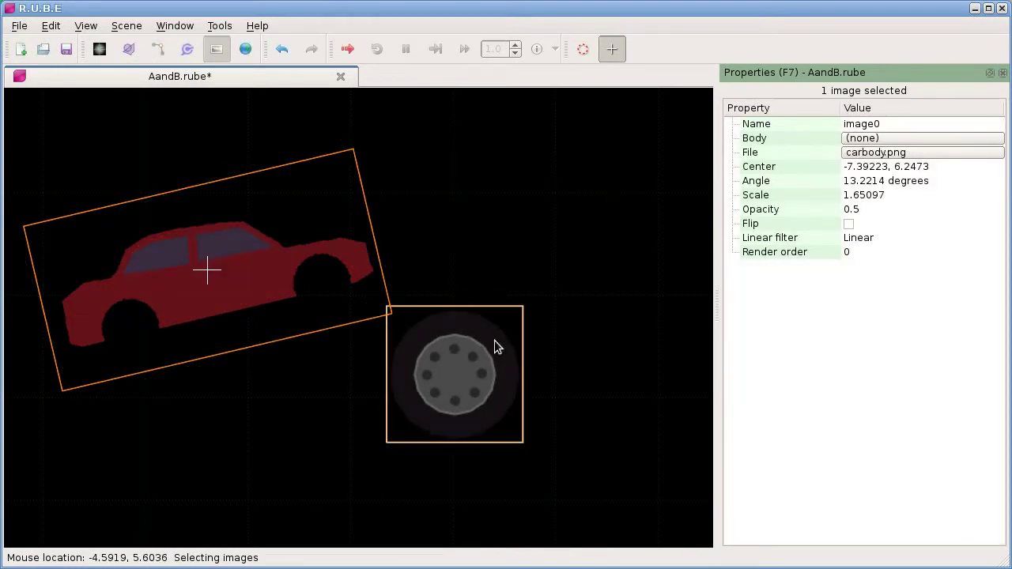
# Step: Move the wheel image away from the car body, placing its center at about (-3.25, 5.78)
pyautogui.scroll(-3, 491, 348)
pyautogui.moveTo(491, 355); pyautogui.dragTo(390, 326, button='right')
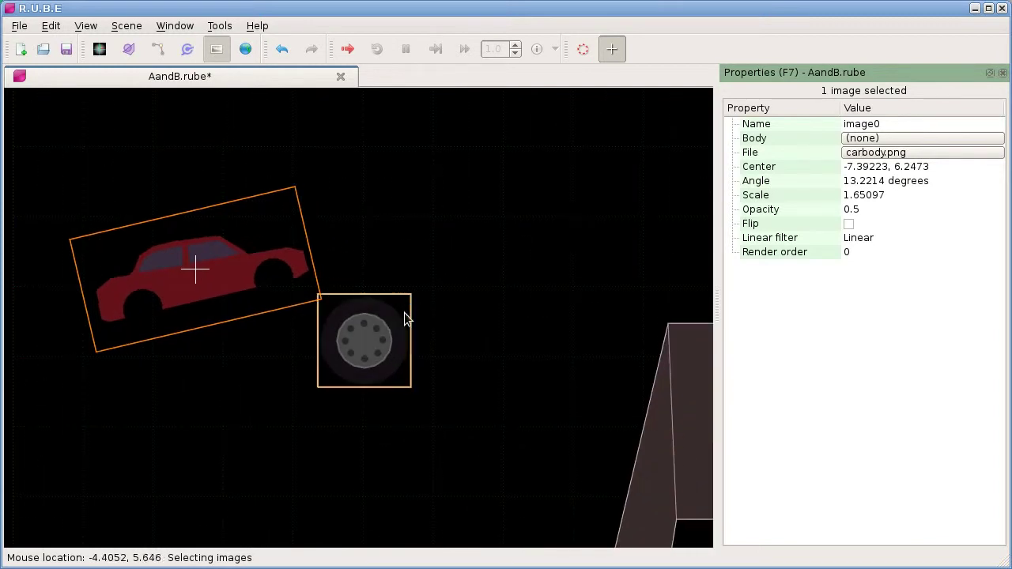
pyautogui.moveTo(407, 334); pyautogui.dragTo(527, 296)
# Step: Set the alpha channel of the reference grid's 1 unit line color to 127 in the options
pyautogui.click(219, 26)
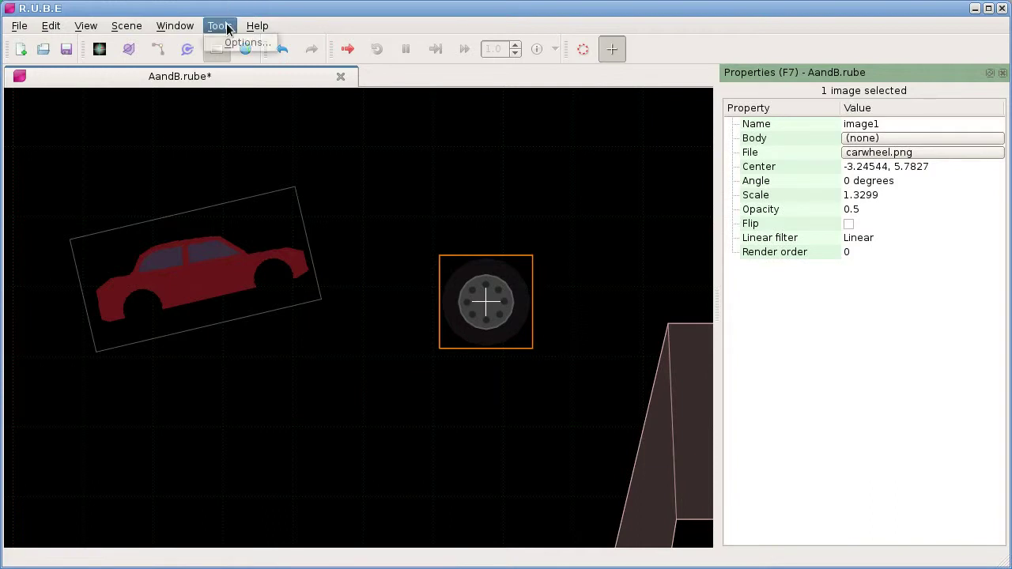
pyautogui.click(237, 48)
pyautogui.click(435, 131)
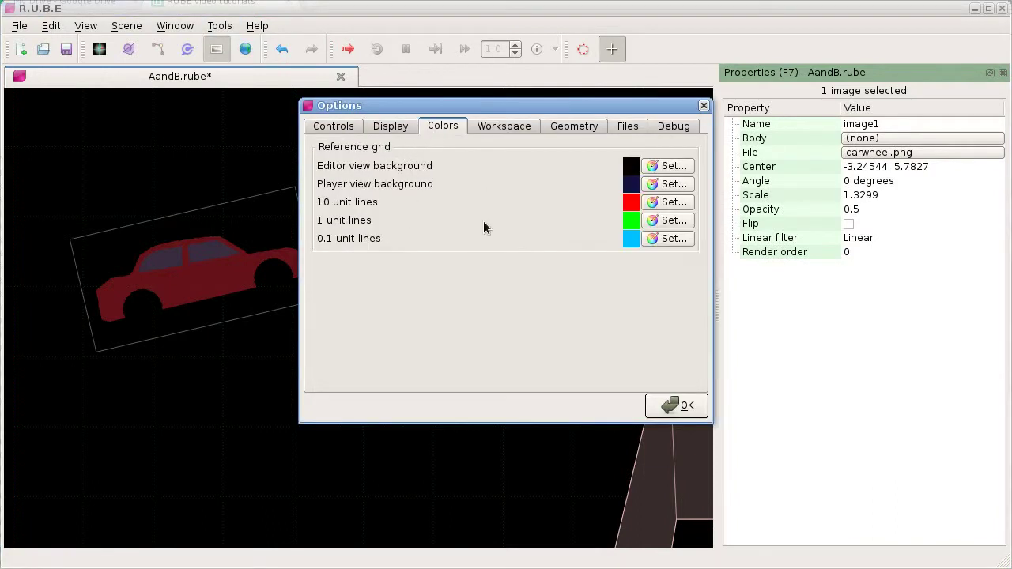
pyautogui.click(671, 220)
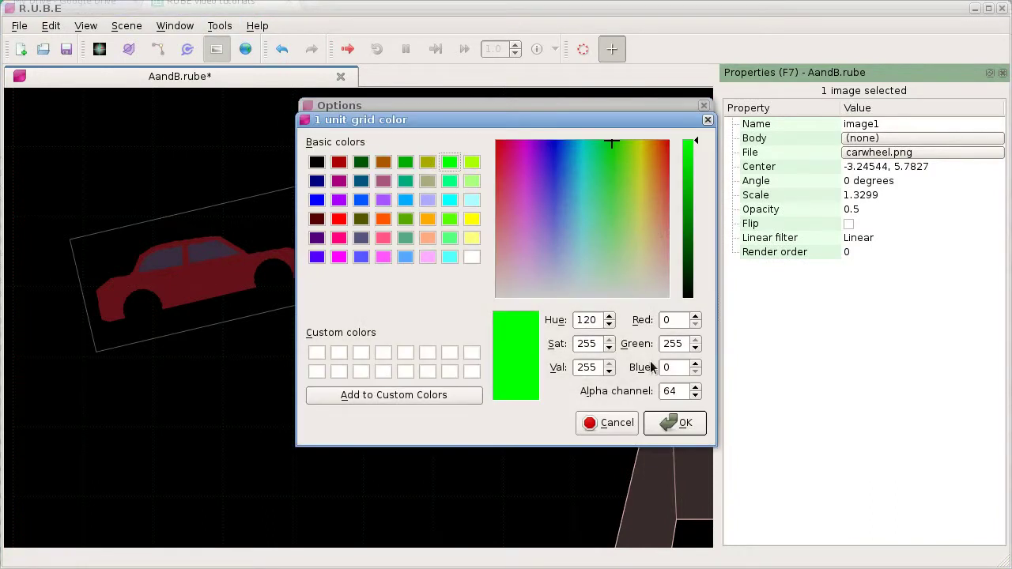
pyautogui.doubleClick(679, 390)
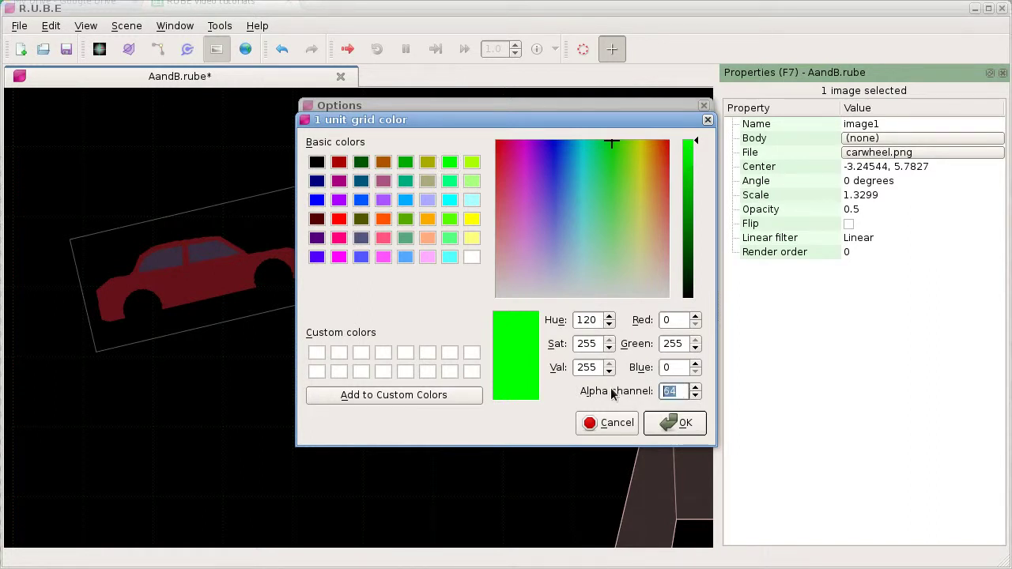
pyautogui.write('127')
pyautogui.click(656, 423)
pyautogui.click(653, 403)
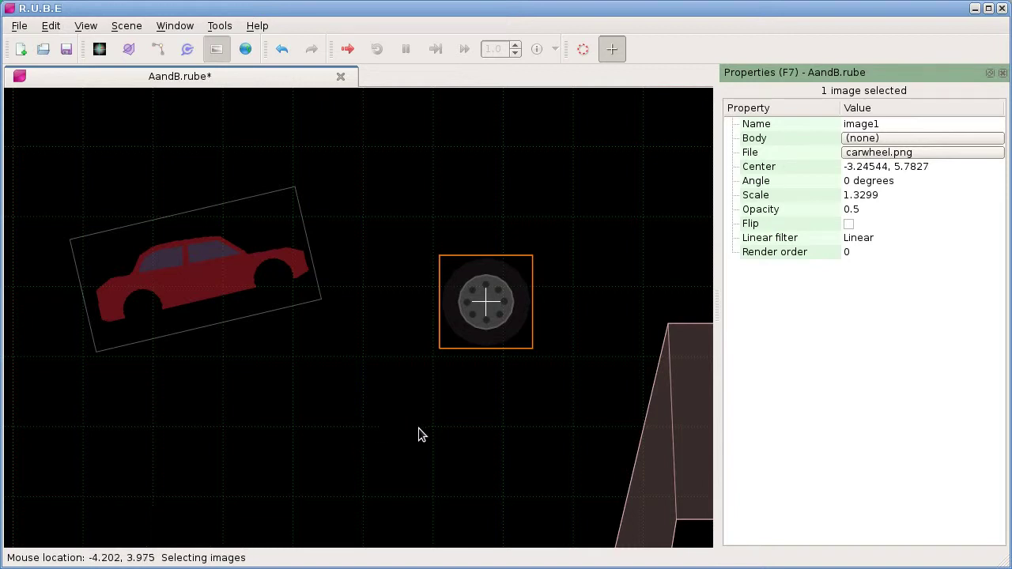
# Step: Set the wheel image's scale to 1
pyautogui.scroll(2, 405, 383)
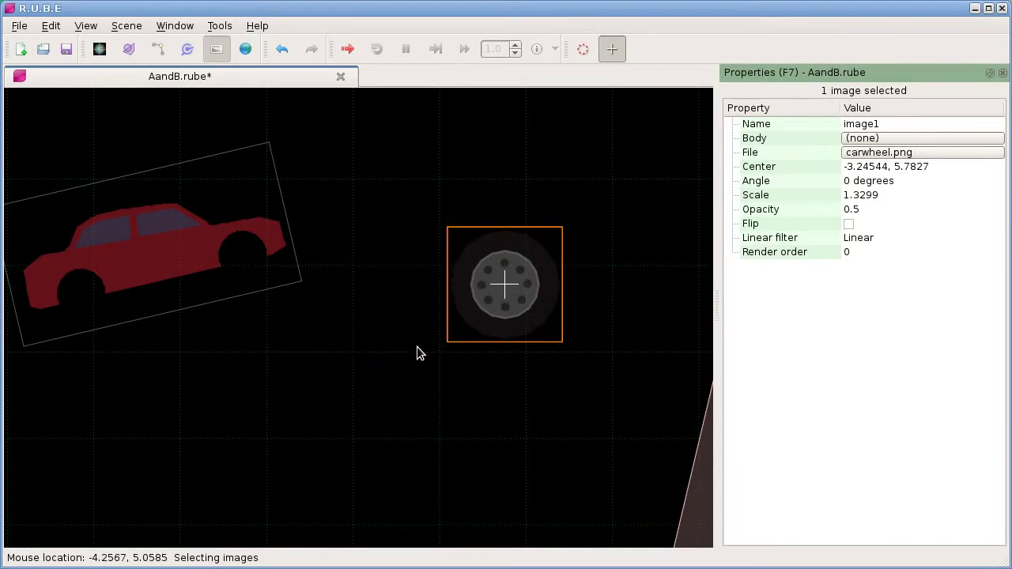
pyautogui.click(775, 195)
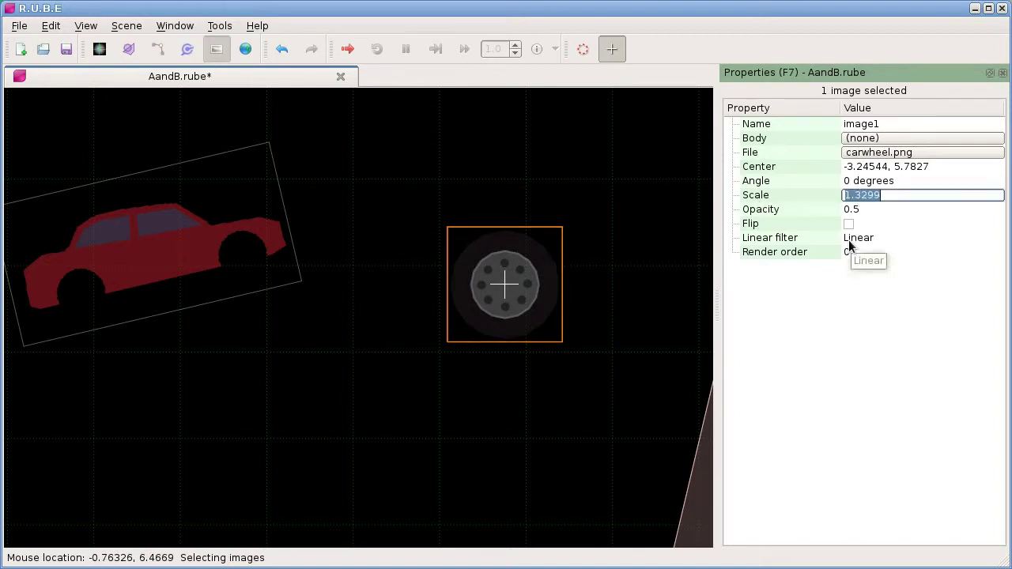
pyautogui.write('1')
pyautogui.press('Return')
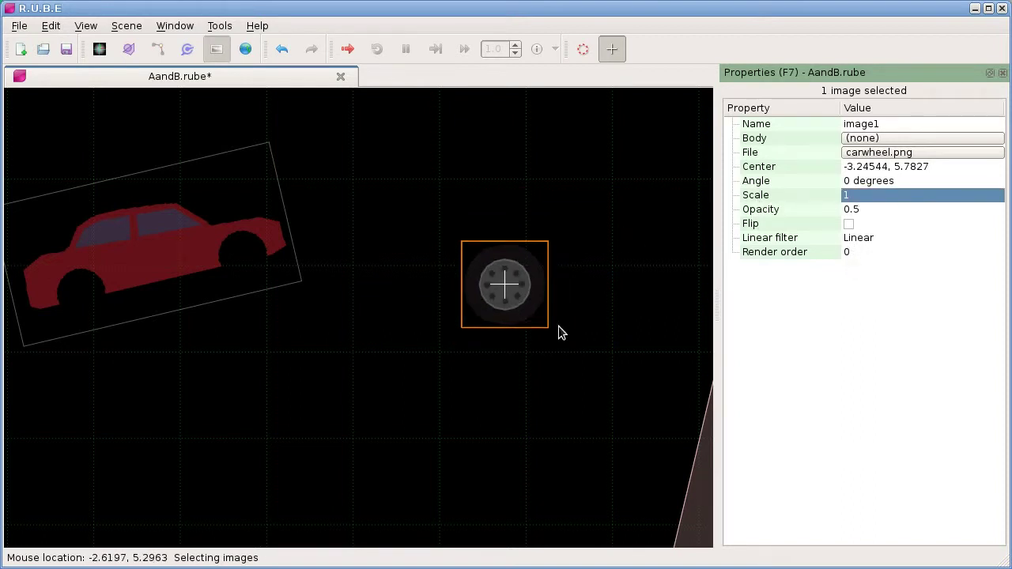
# Step: Set the car body image's angle to 0 degrees and its scale to 1
pyautogui.click(213, 232)
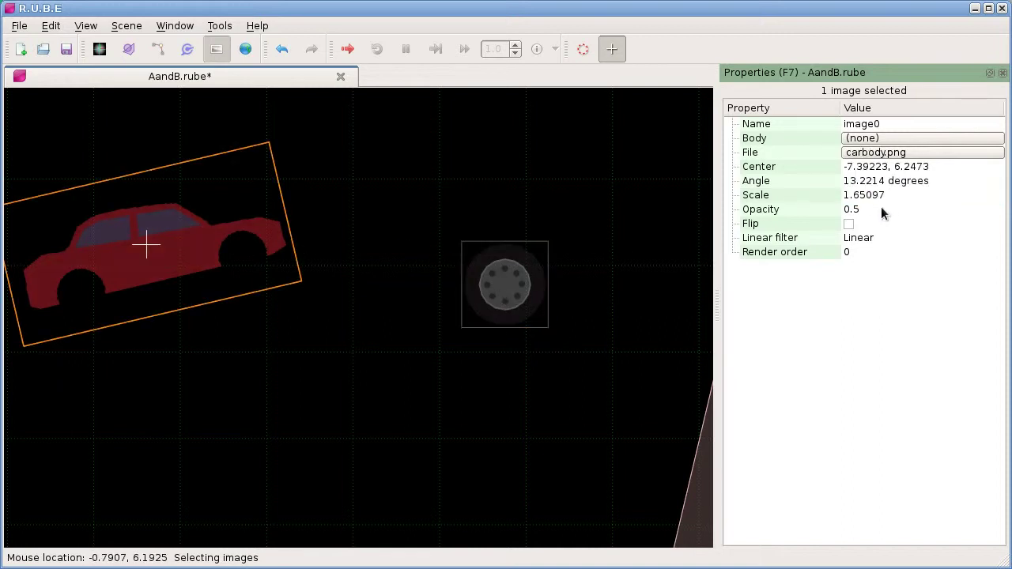
pyautogui.click(869, 181)
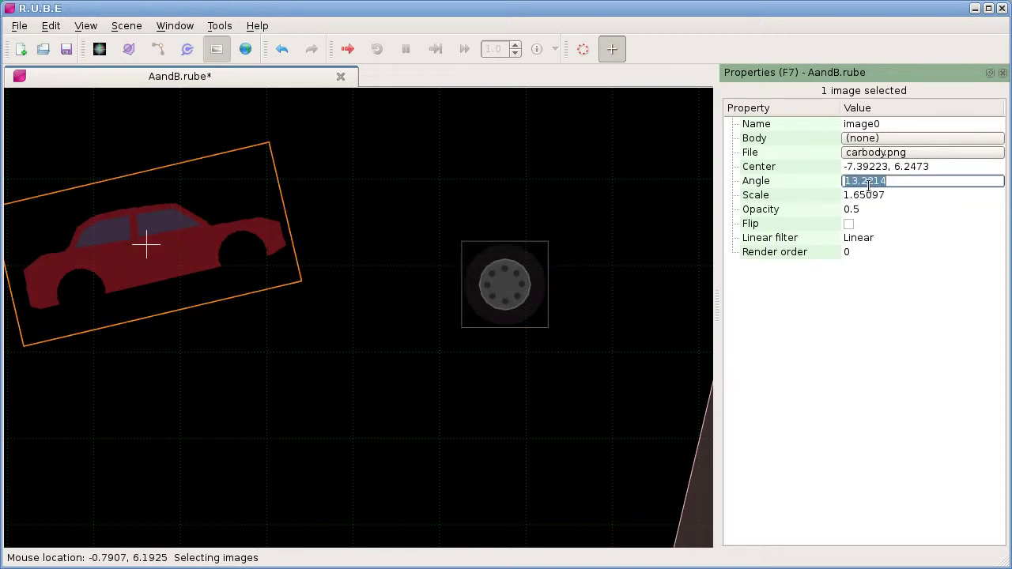
pyautogui.write('0')
pyautogui.press('Return')
pyautogui.click(886, 196)
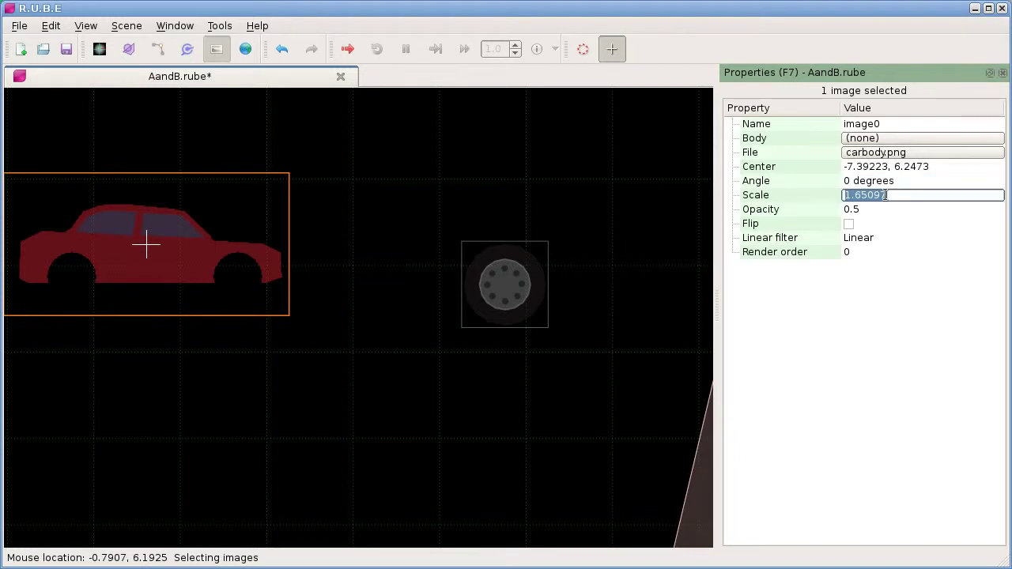
pyautogui.write('1')
pyautogui.press('Return')
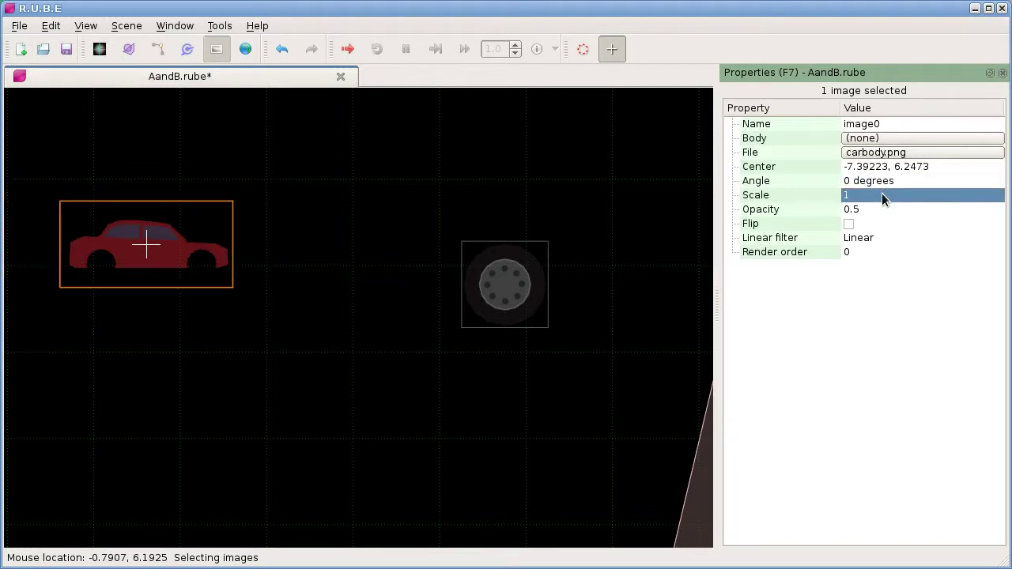
# Step: Move the car body image's center to about (-6.17, 6.50) and set its scale to 2
pyautogui.hotkey('ctrl', 'd')
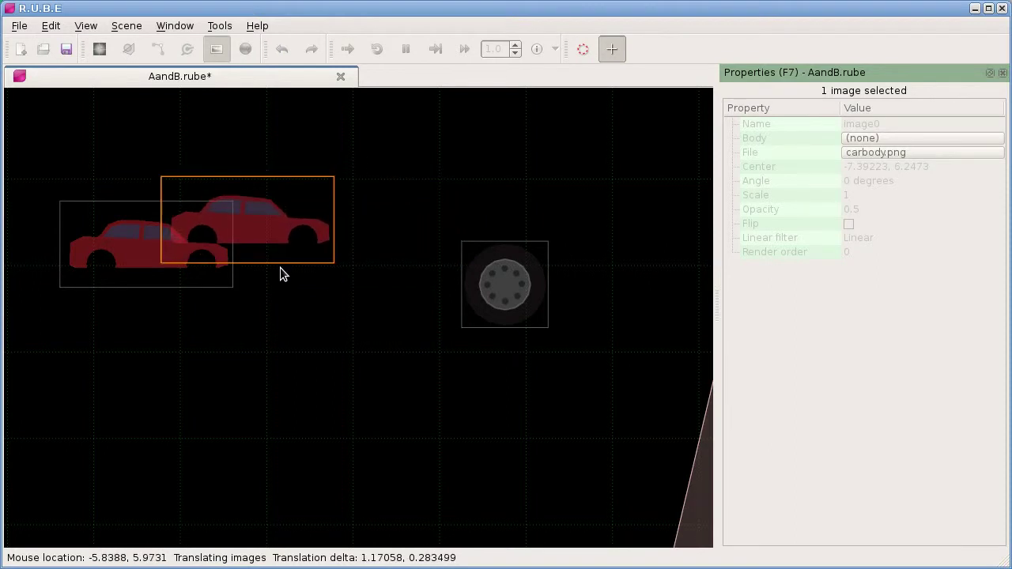
pyautogui.click(285, 268)
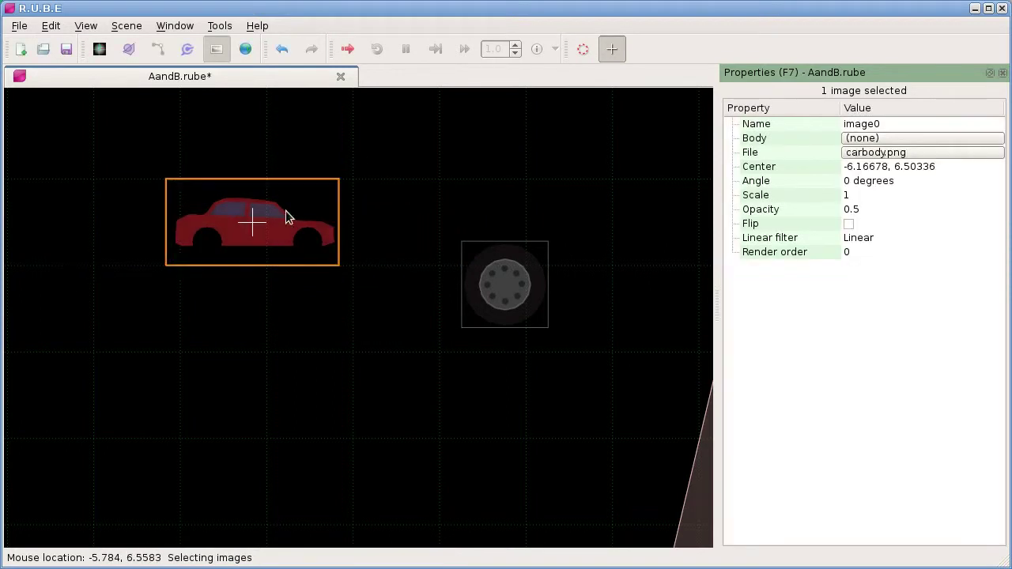
pyautogui.scroll(5, 388, 304)
pyautogui.scroll(-2, 387, 305)
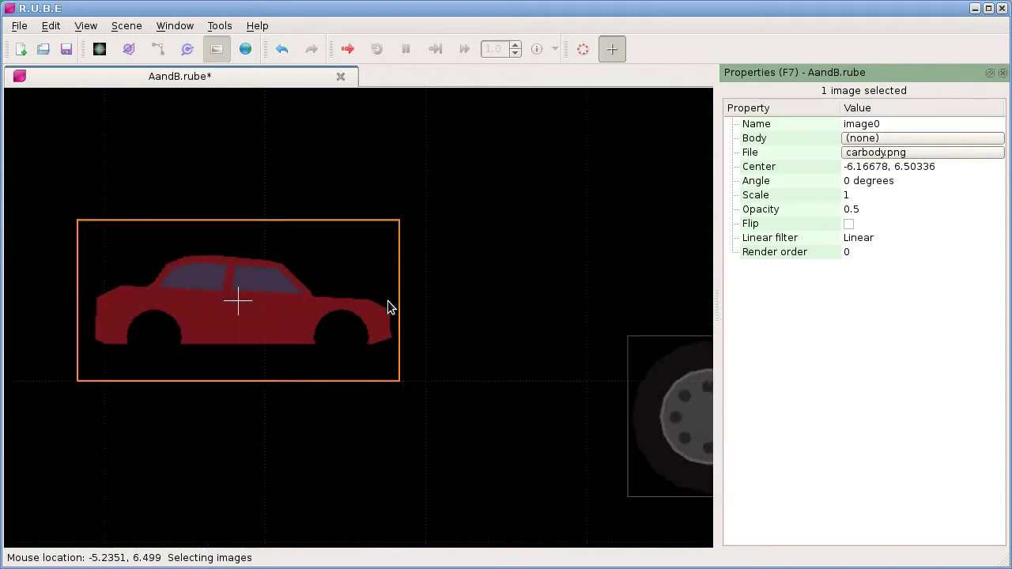
pyautogui.scroll(-1, 455, 265)
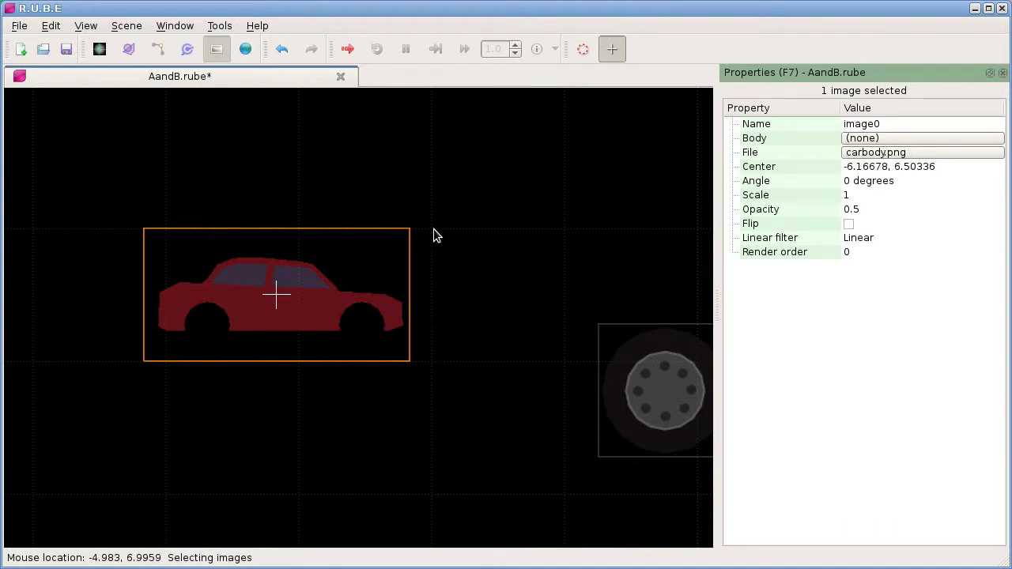
pyautogui.moveTo(470, 277); pyautogui.dragTo(466, 356, button='right')
pyautogui.doubleClick(846, 197)
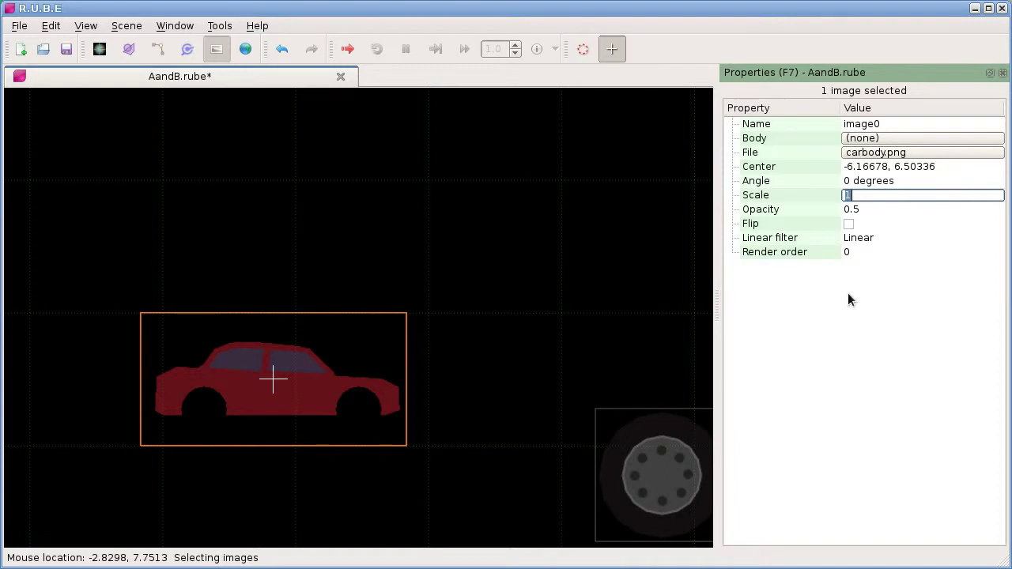
pyautogui.write('2')
pyautogui.press('Return')
# Step: Move the car body image away from the wheel, placing its center at about (-7.31, 6.99)
pyautogui.scroll(-1, 513, 427)
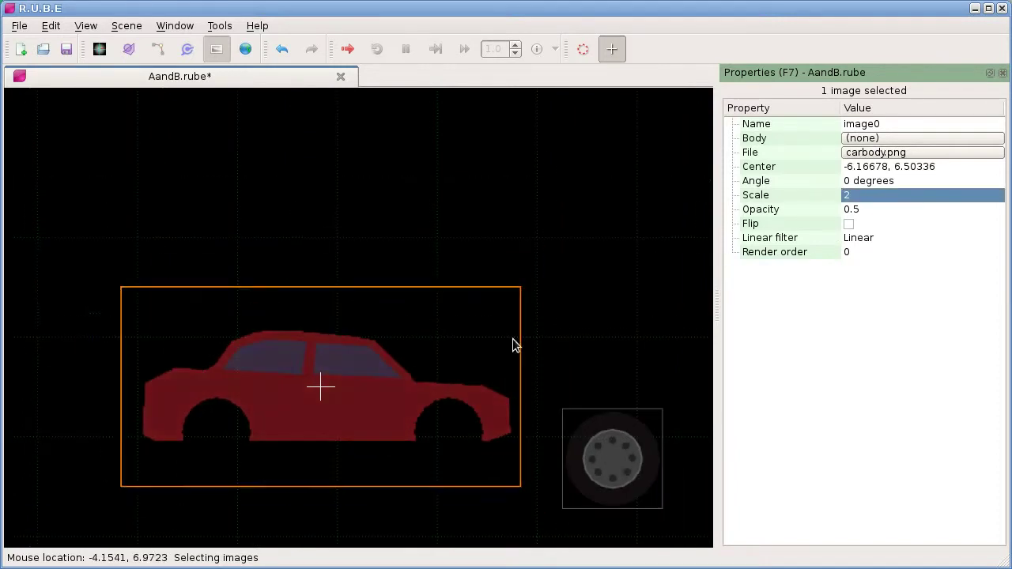
pyautogui.moveTo(475, 365); pyautogui.dragTo(362, 319)
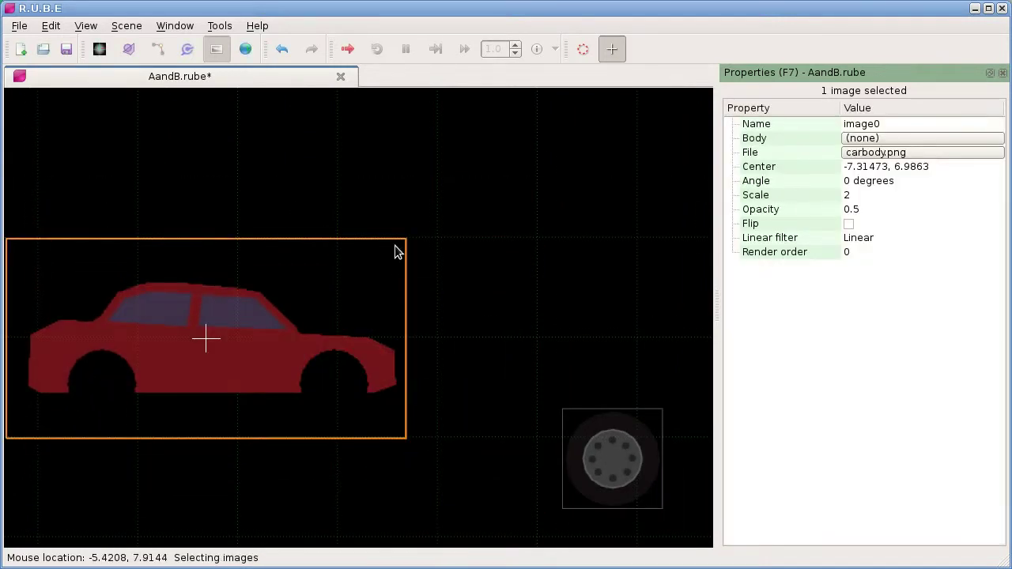
pyautogui.scroll(-1, 481, 463)
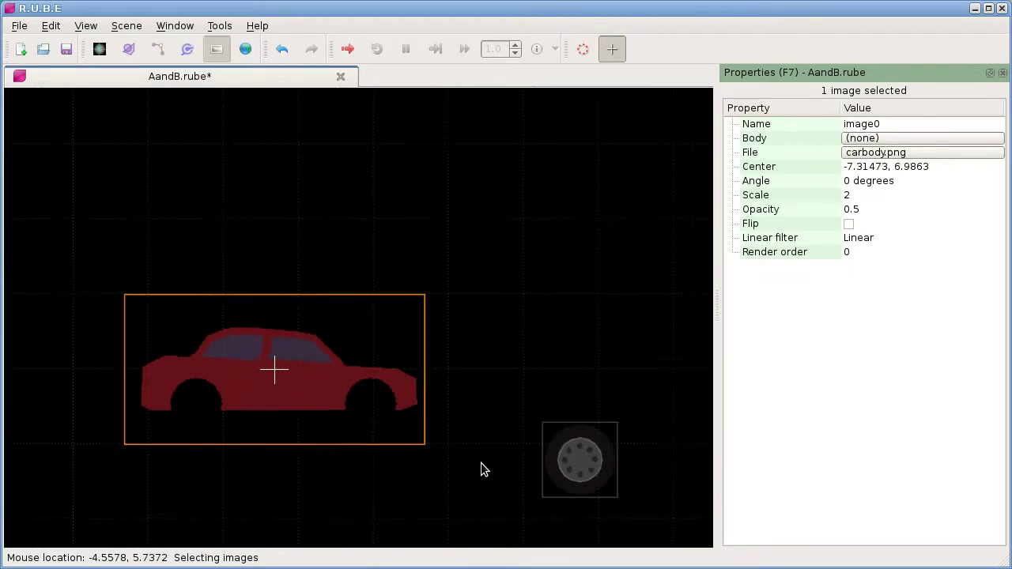
pyautogui.scroll(1, 481, 463)
pyautogui.scroll(-1, 481, 463)
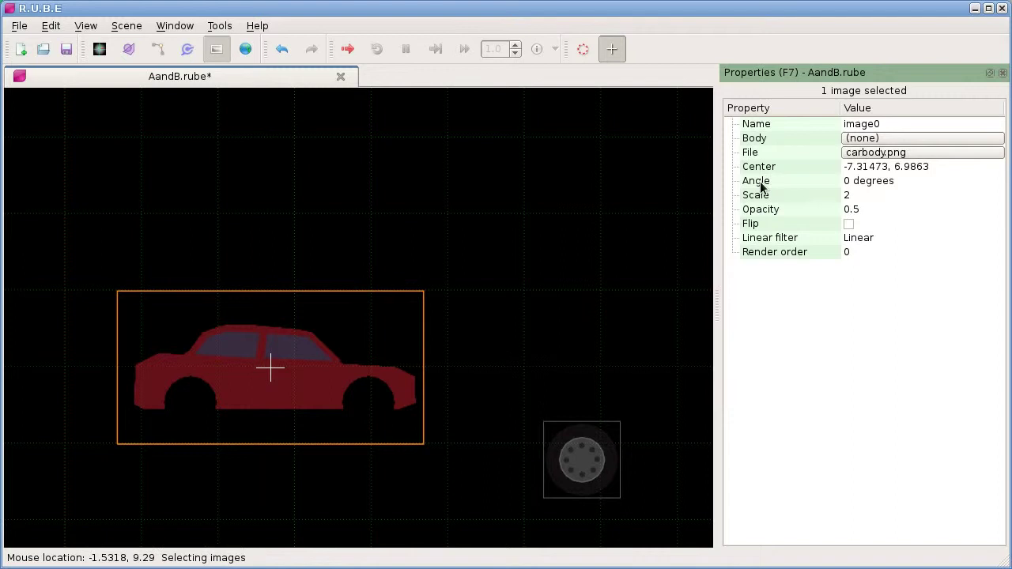
# Step: Move the wheel image onto the car body so they overlap, with its center at about (-6.54, 7.31)
pyautogui.moveTo(765, 209)
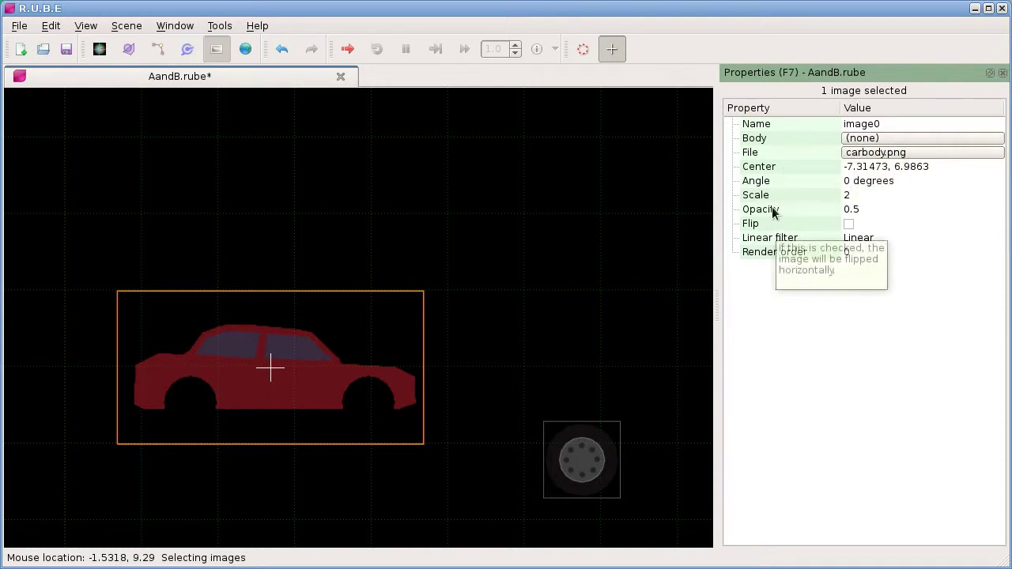
pyautogui.click(594, 474)
pyautogui.press('t')
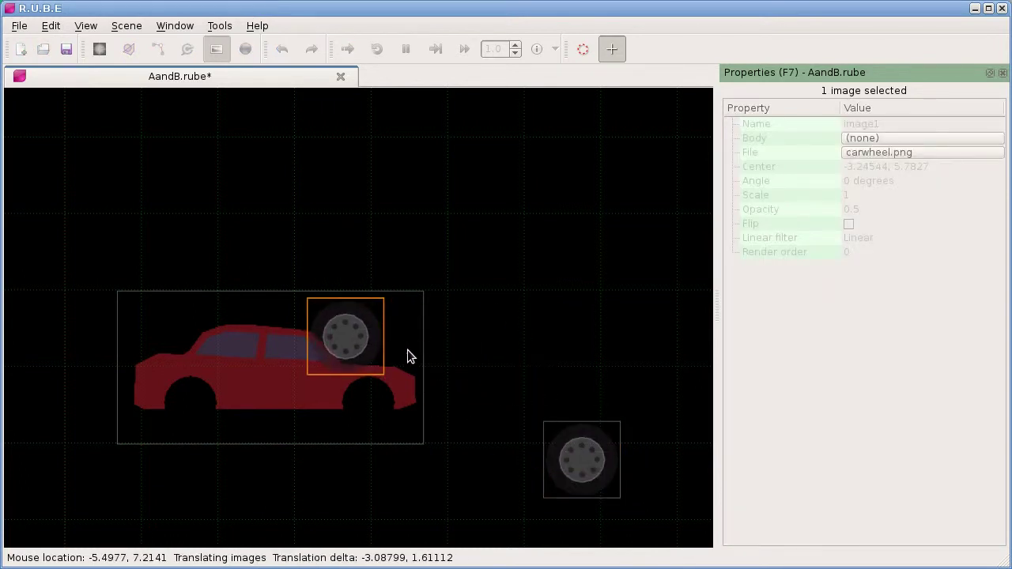
pyautogui.click(393, 356)
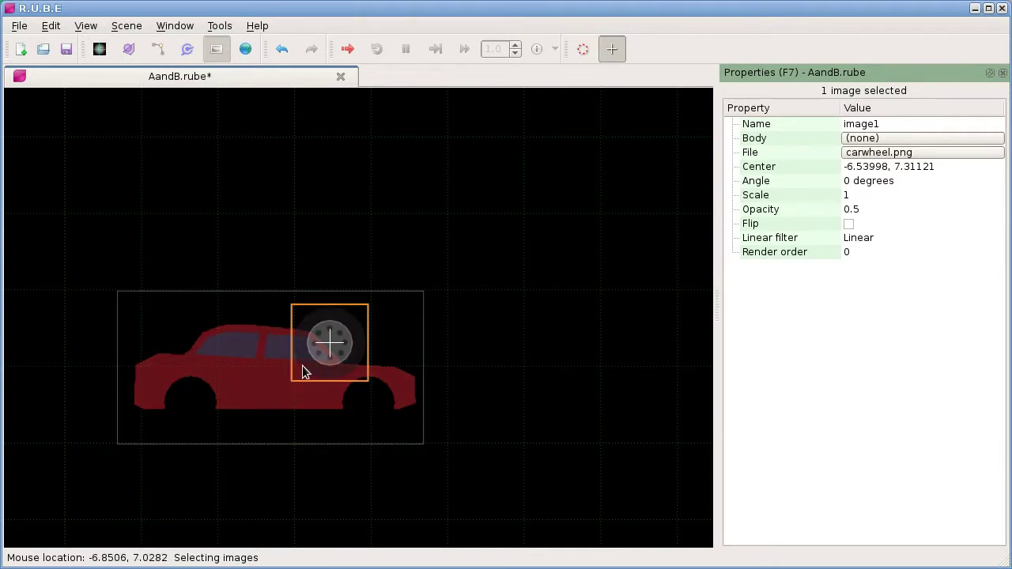
# Step: Select both the car body and wheel images and set their opacity to 1
pyautogui.press('Left')
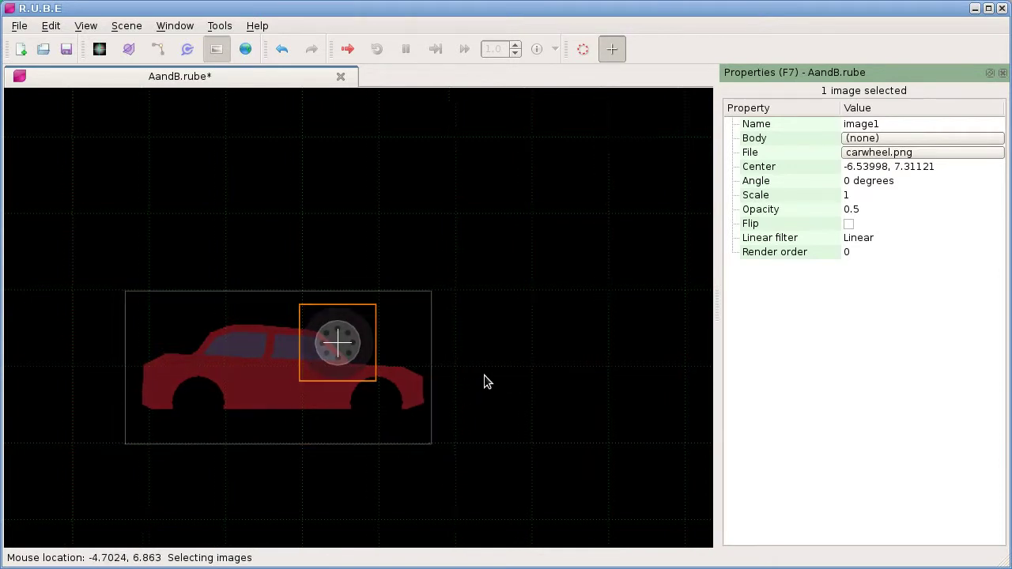
pyautogui.moveTo(484, 383); pyautogui.dragTo(538, 364, button='right')
pyautogui.scroll(2, 538, 363)
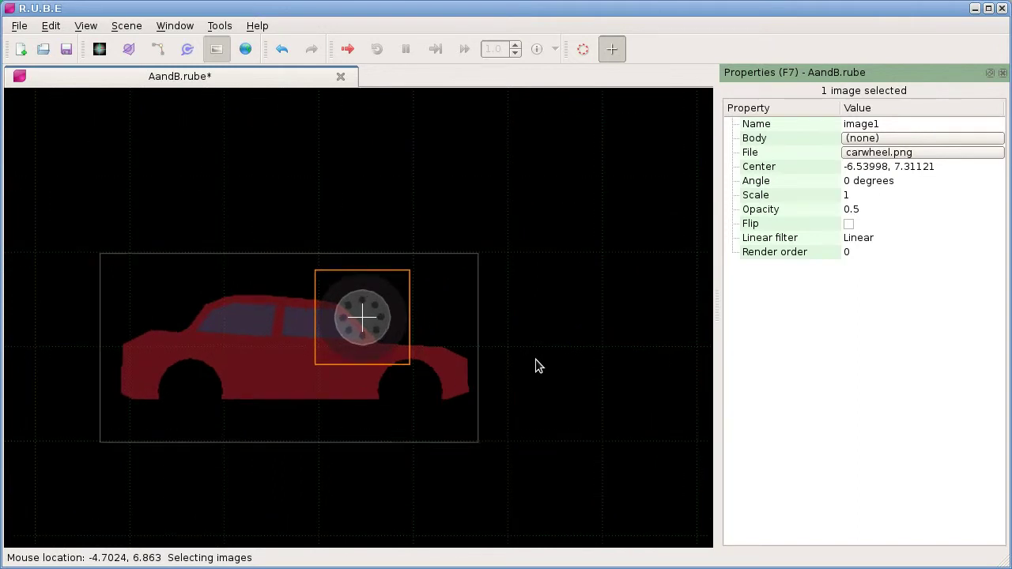
pyautogui.moveTo(268, 215); pyautogui.dragTo(426, 390)
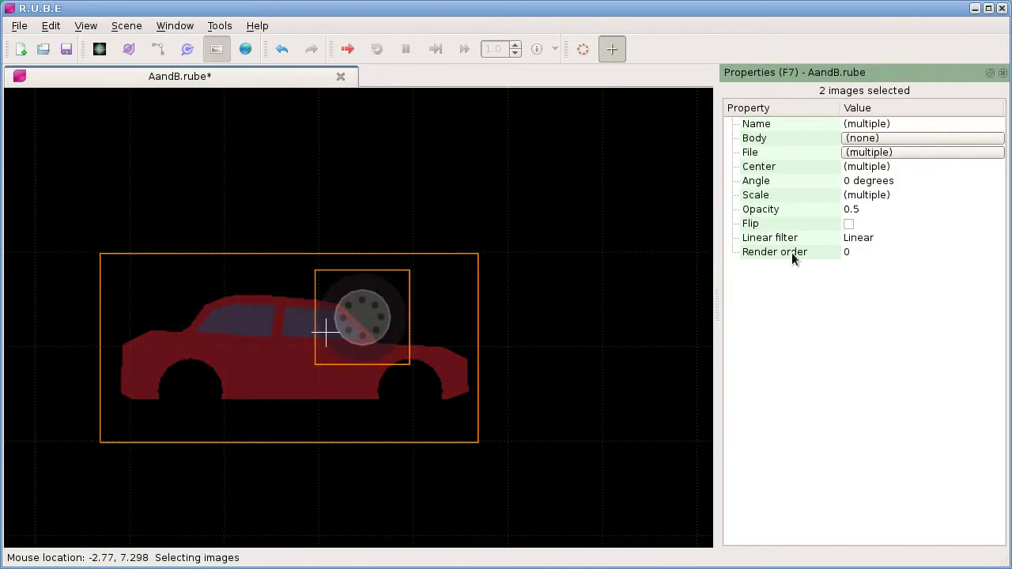
pyautogui.click(861, 211)
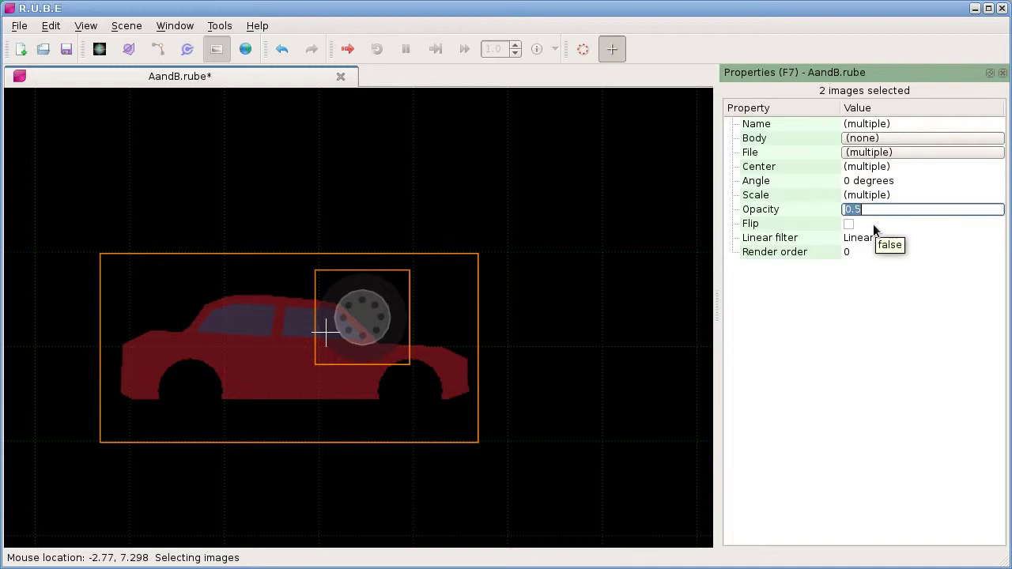
pyautogui.write('1')
pyautogui.press('Return')
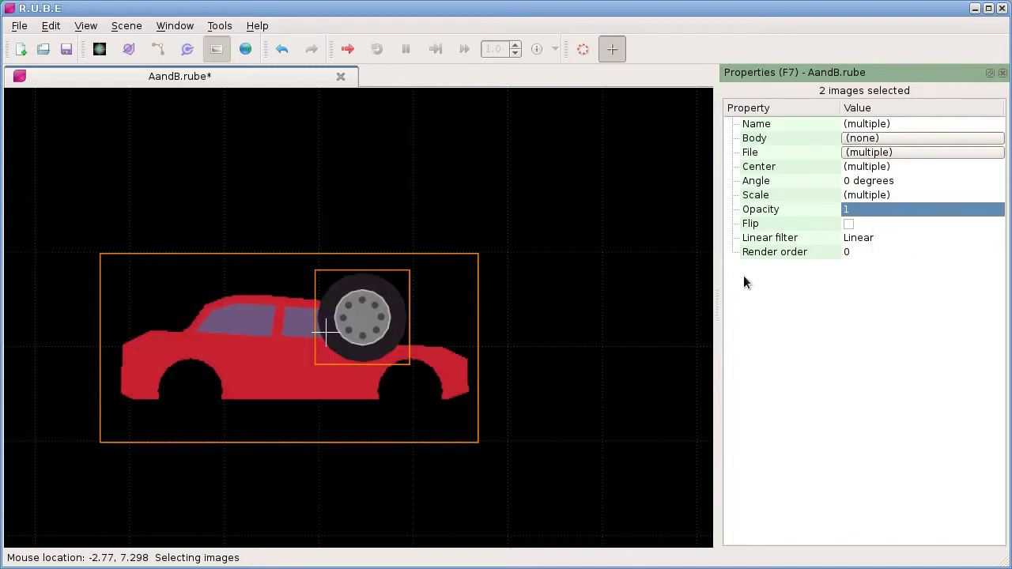
# Step: Move the wheel image over the car body's lower edge, placing its center at about (-6.83, 6.58)
pyautogui.click(518, 348)
pyautogui.click(365, 387)
pyautogui.click(506, 348)
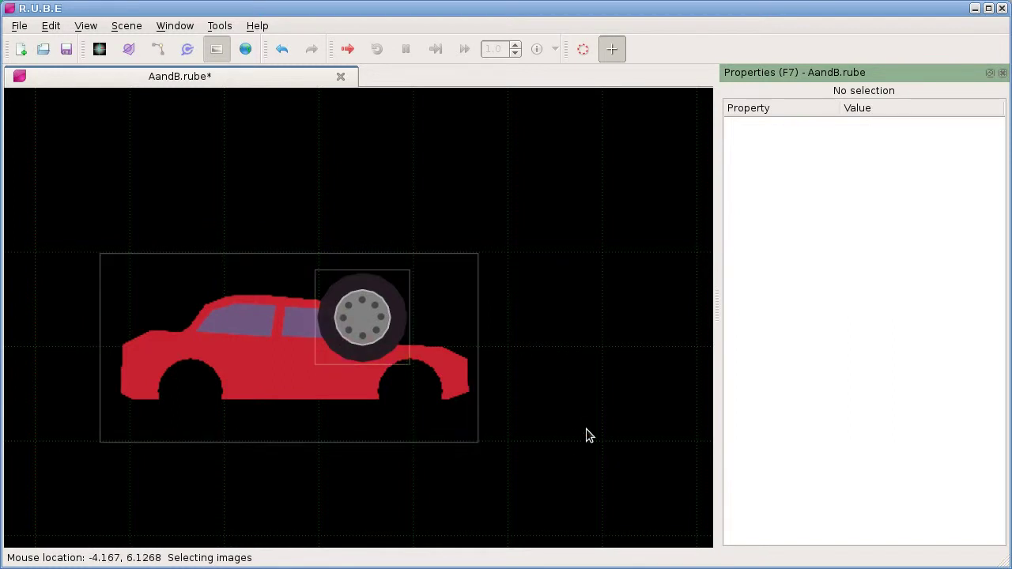
pyautogui.moveTo(362, 343); pyautogui.dragTo(334, 411)
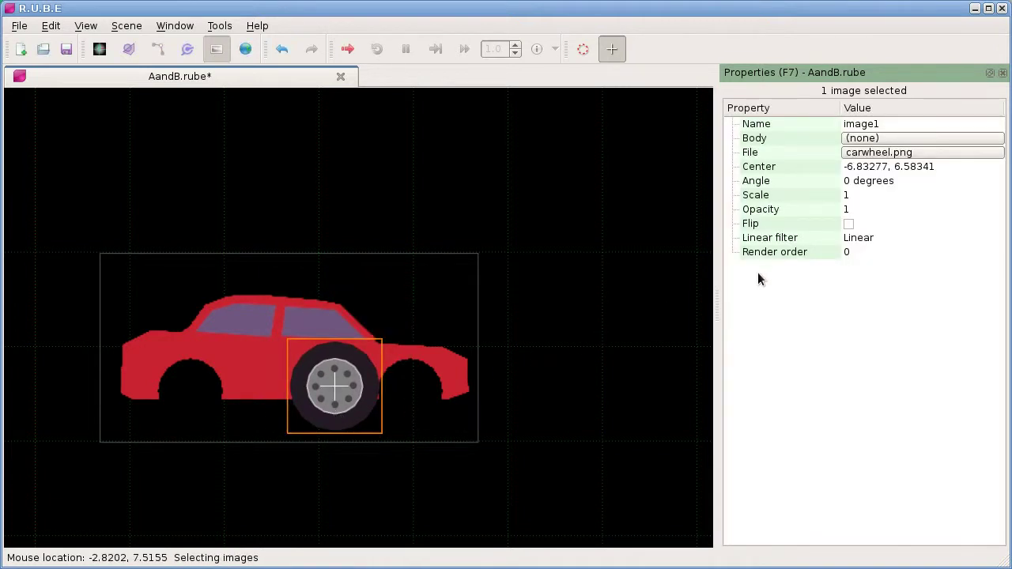
# Step: Select only the car body image and open its render order value without changing it
pyautogui.moveTo(285, 221); pyautogui.dragTo(365, 383)
pyautogui.click(544, 346)
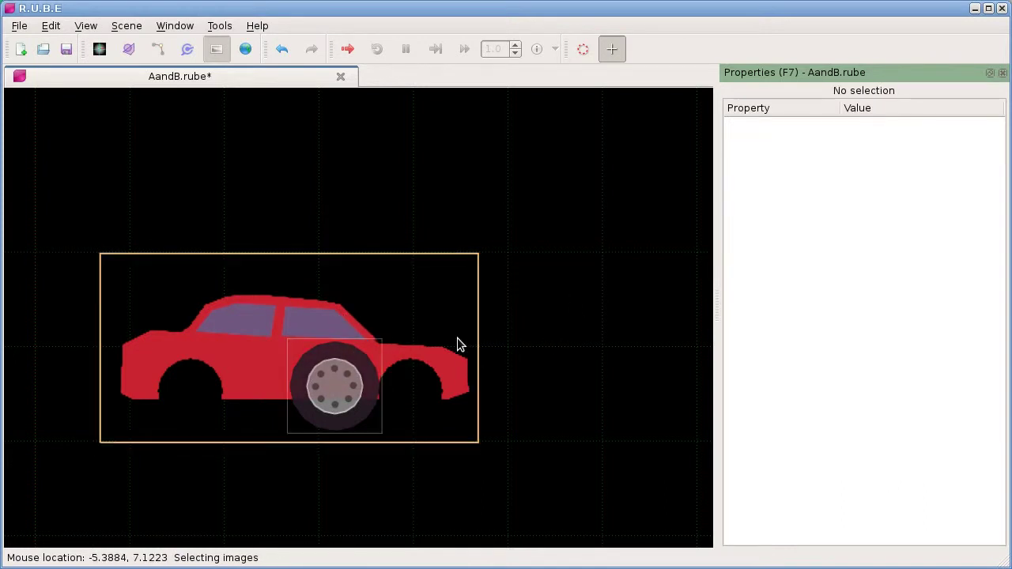
pyautogui.click(436, 380)
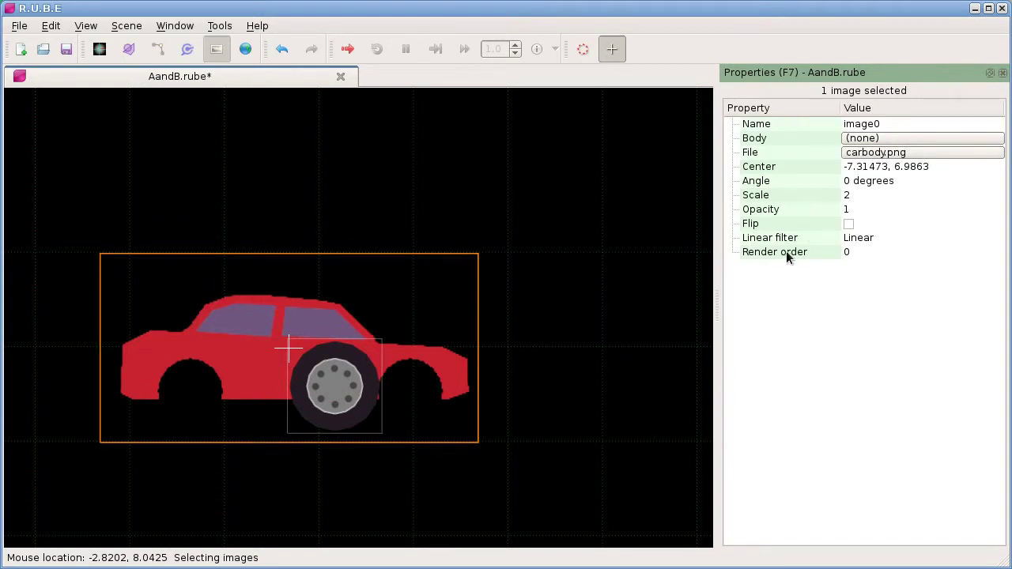
pyautogui.click(862, 252)
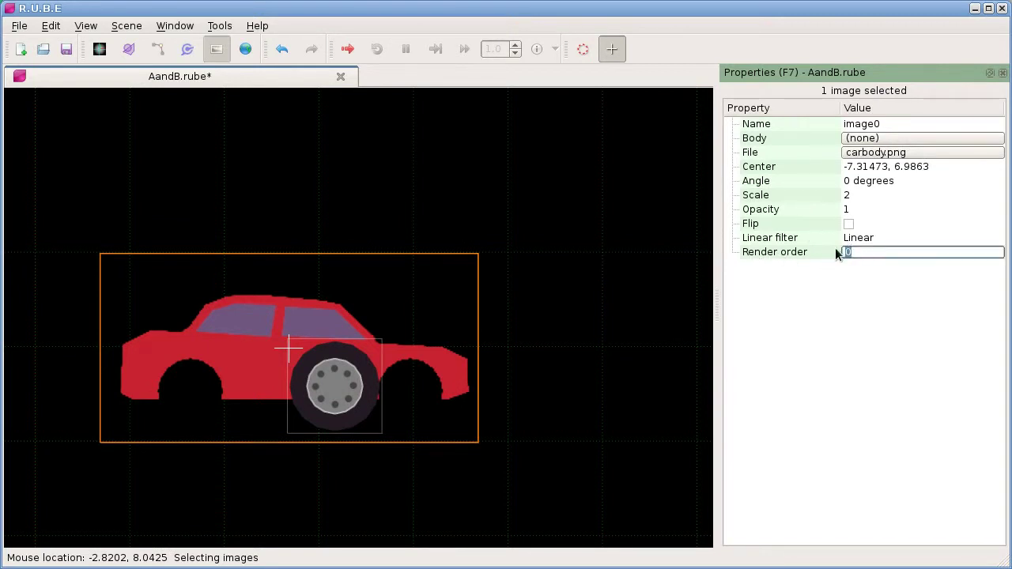
pyautogui.click(834, 251)
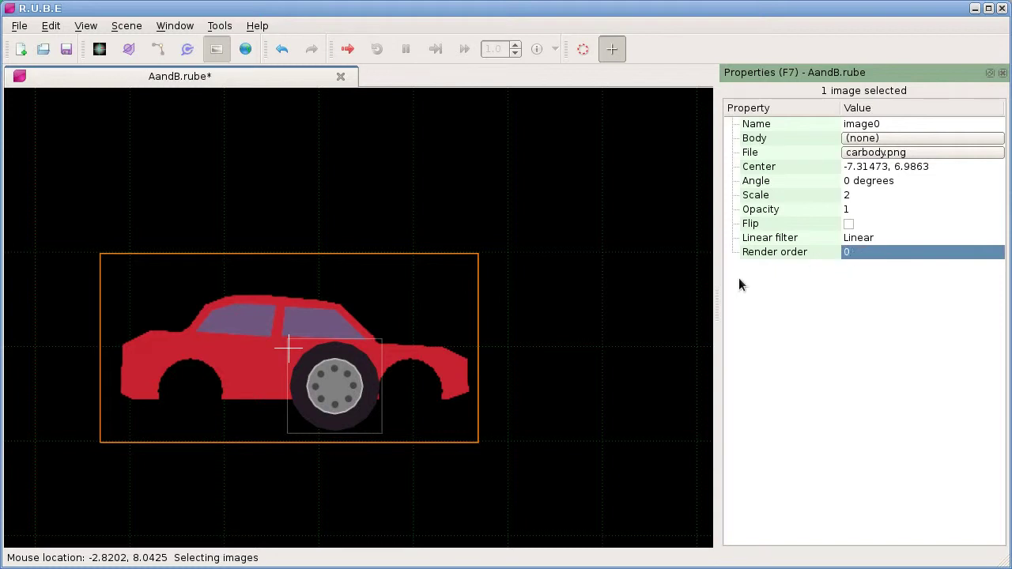
# Step: Select the wheel image and rename it to "tire"
pyautogui.click(371, 371)
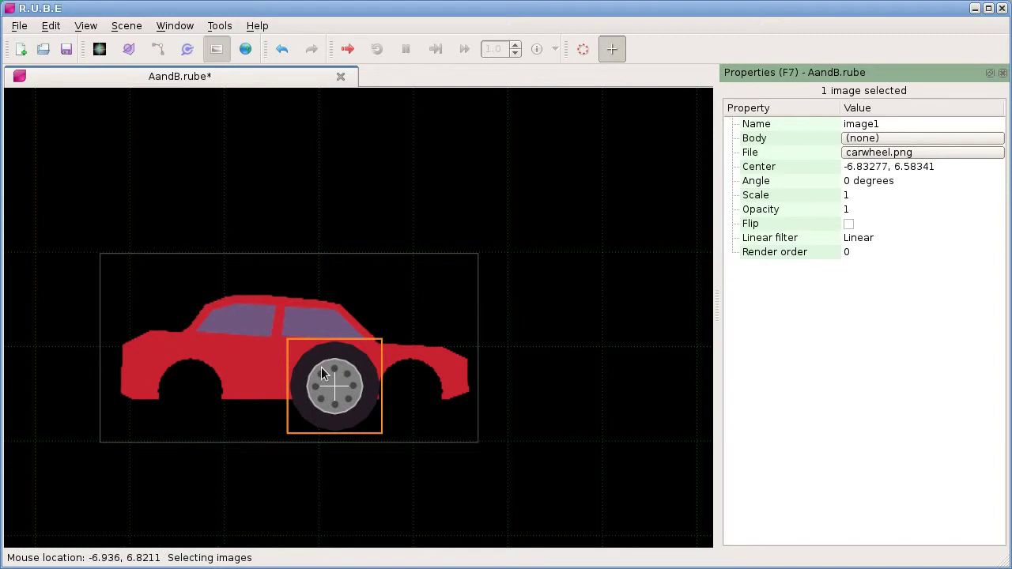
pyautogui.click(889, 124)
pyautogui.write('tire')
pyautogui.press('Return')
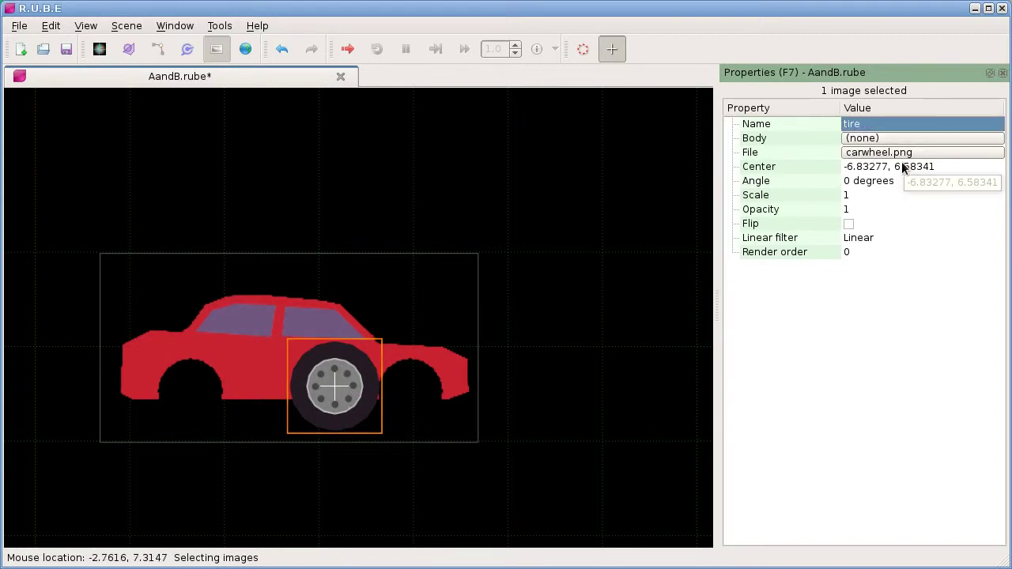
# Step: Select the car body image and rename it to "car"
pyautogui.click(251, 344)
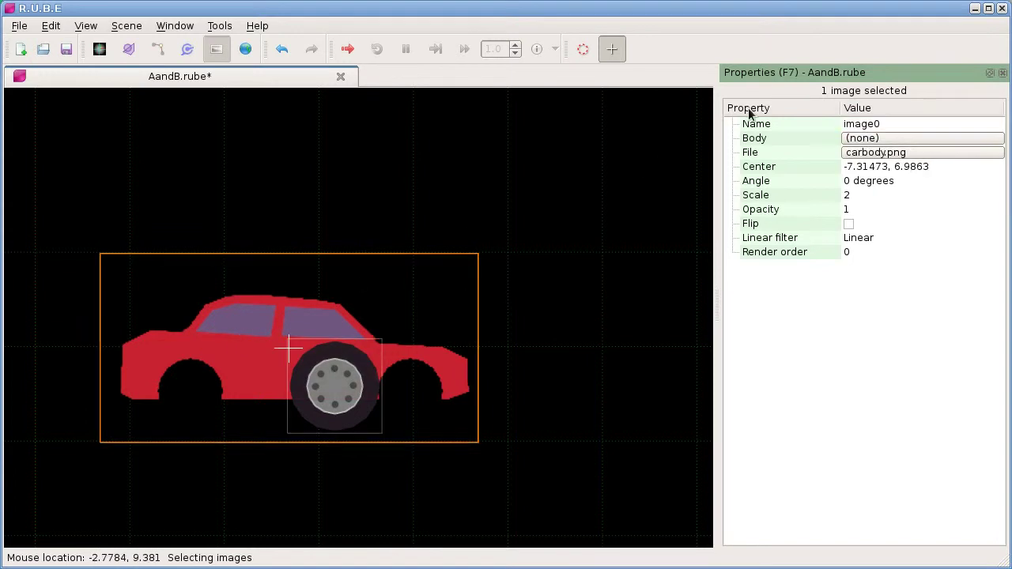
pyautogui.click(878, 124)
pyautogui.write('car')
pyautogui.press('Return')
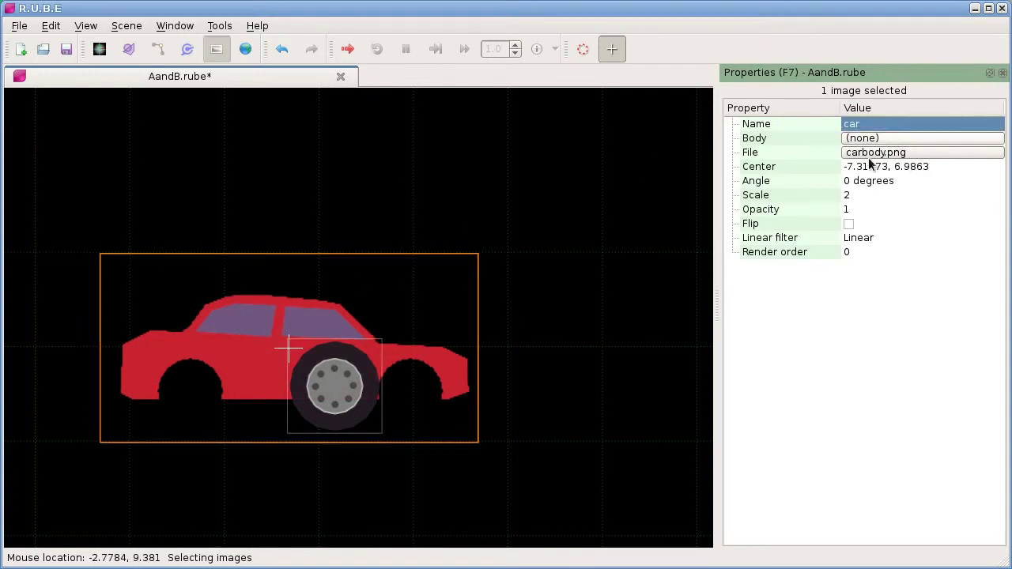
# Step: Select the tire image and set its render order to 1
pyautogui.click(326, 393)
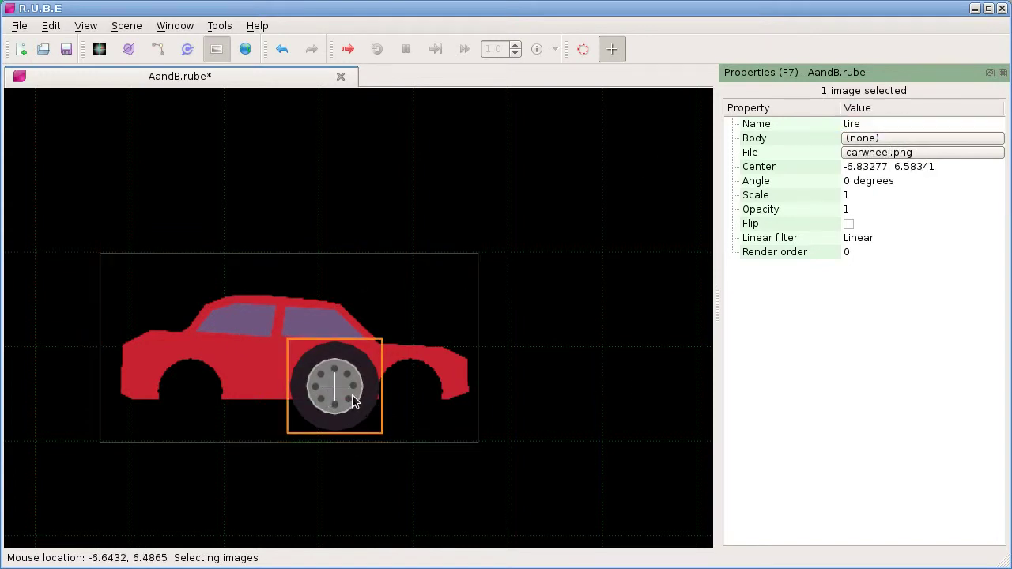
pyautogui.click(843, 253)
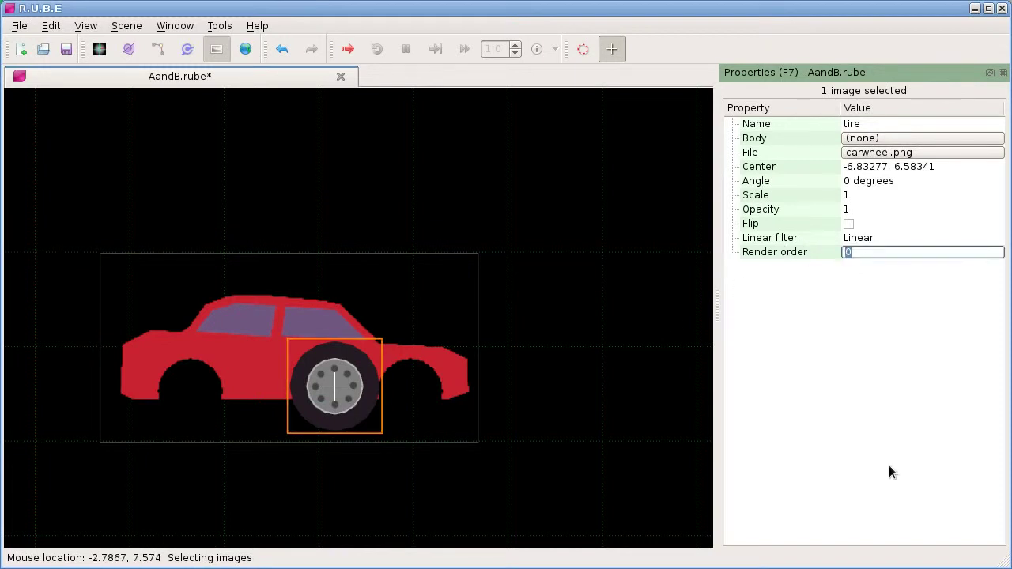
pyautogui.press('Return')
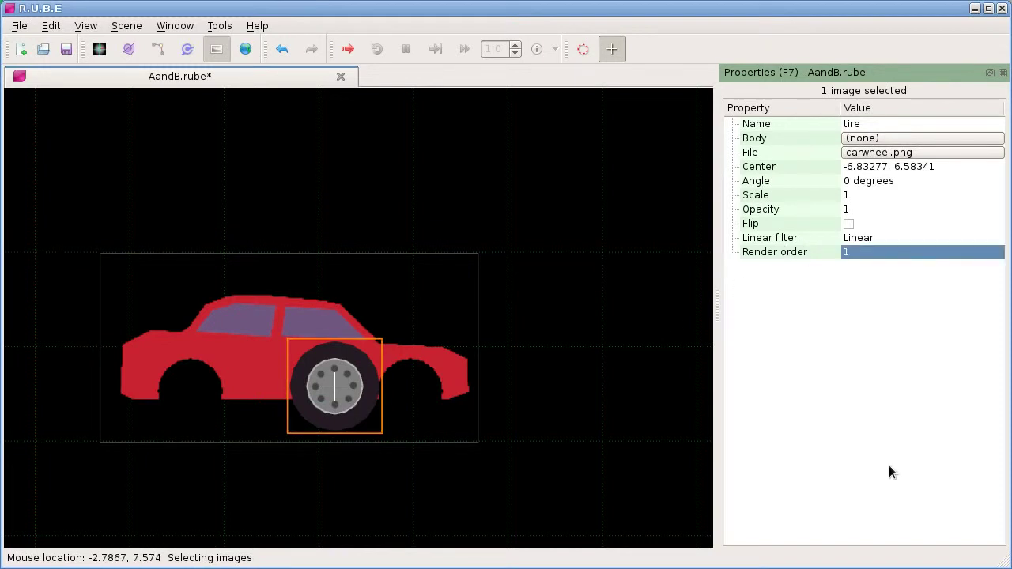
# Step: Set the car image's render order to 1.5 so it is drawn in front of the tire
pyautogui.click(224, 338)
pyautogui.click(845, 252)
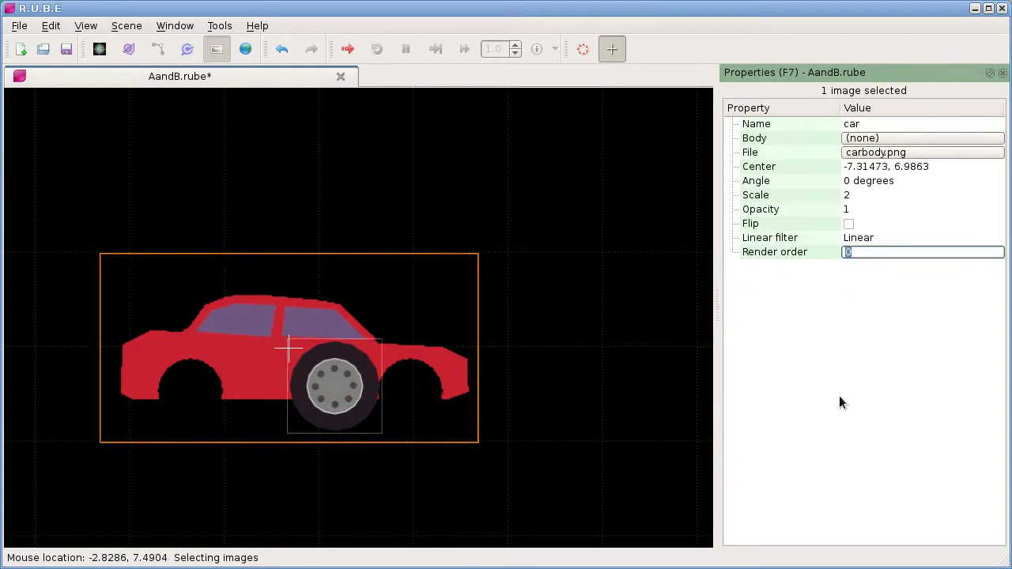
pyautogui.write('12.')
pyautogui.press('BackSpace')
pyautogui.press('BackSpace')
pyautogui.write('.5')
pyautogui.press('Return')
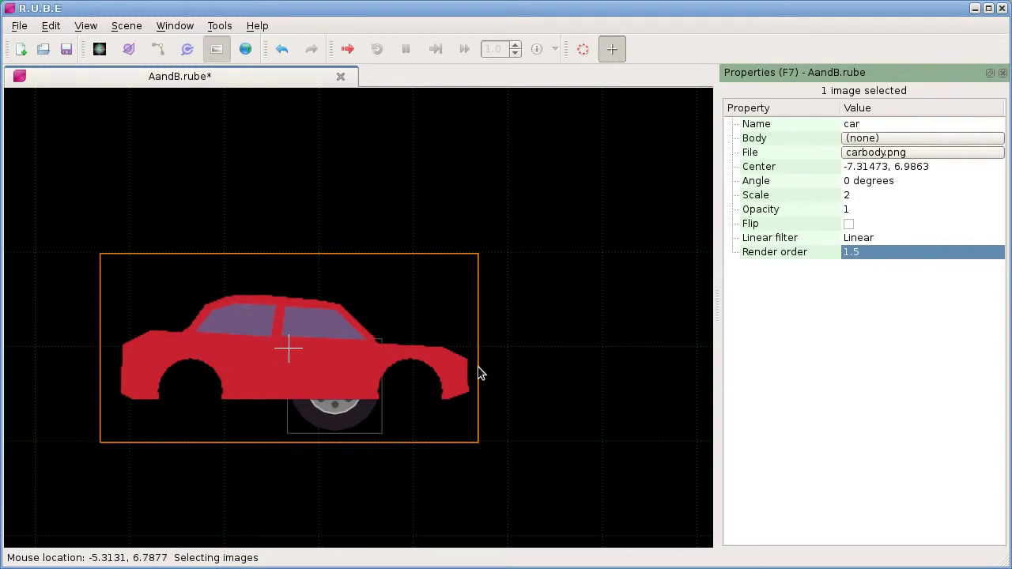
# Step: Move the car image clear above the tire, centered at about (-6.12, 8.28), and turn on its Flip option
pyautogui.moveTo(265, 305); pyautogui.dragTo(386, 223)
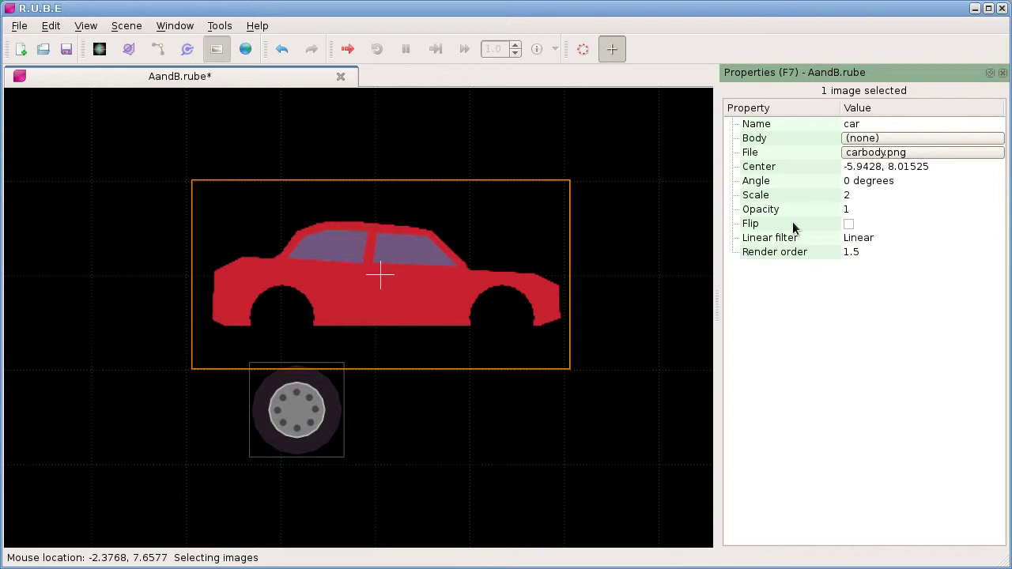
pyautogui.click(849, 225)
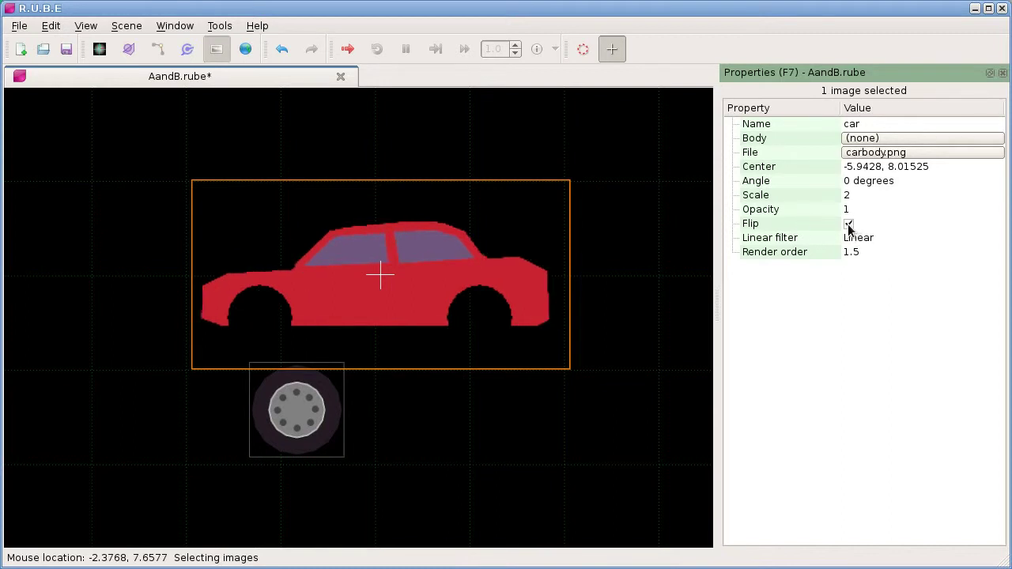
pyautogui.click(848, 225)
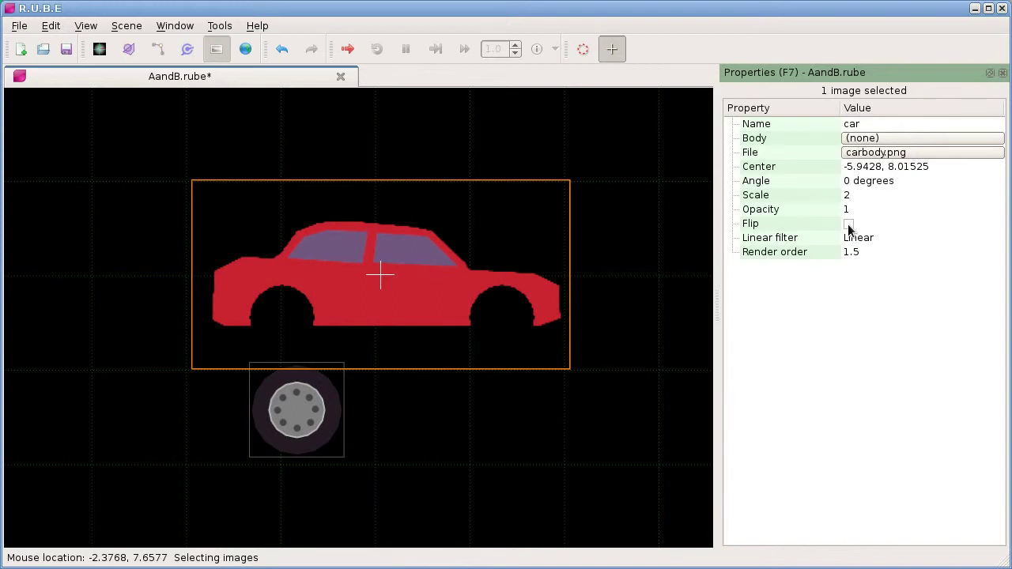
pyautogui.click(849, 225)
pyautogui.moveTo(645, 272); pyautogui.dragTo(627, 262, button='right')
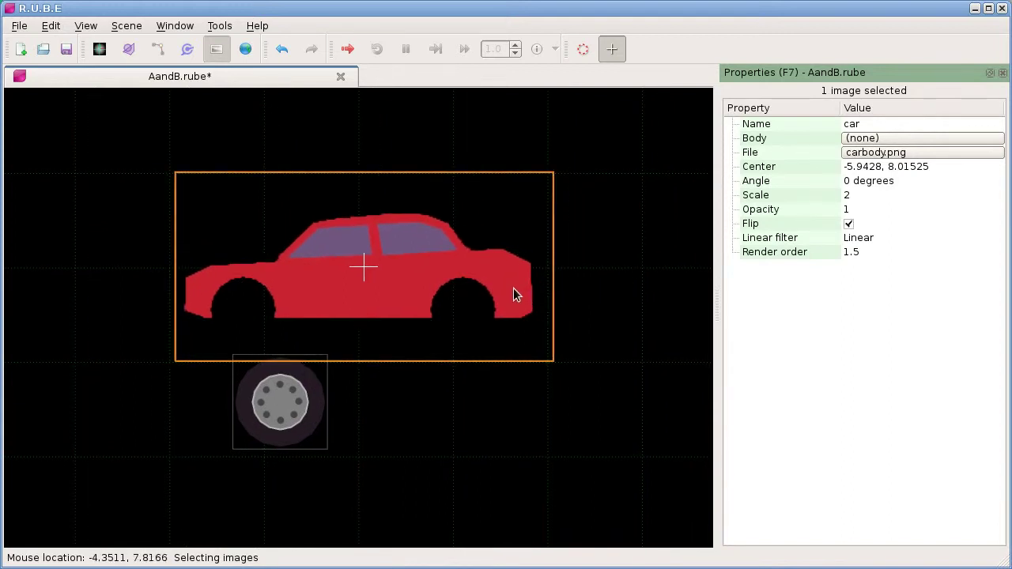
pyautogui.moveTo(506, 313); pyautogui.dragTo(489, 288)
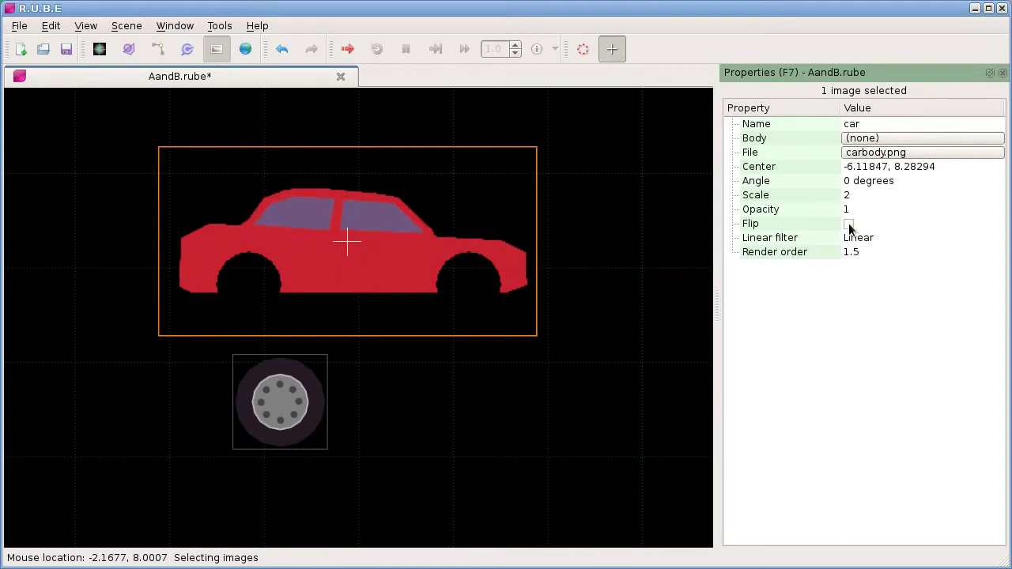
pyautogui.click(849, 225)
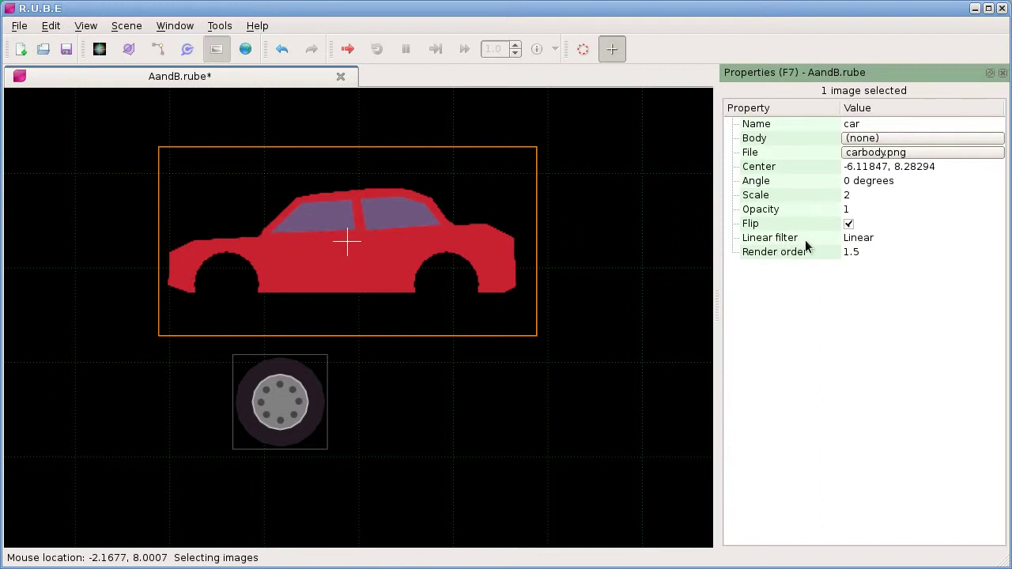
pyautogui.click(870, 239)
pyautogui.click(871, 237)
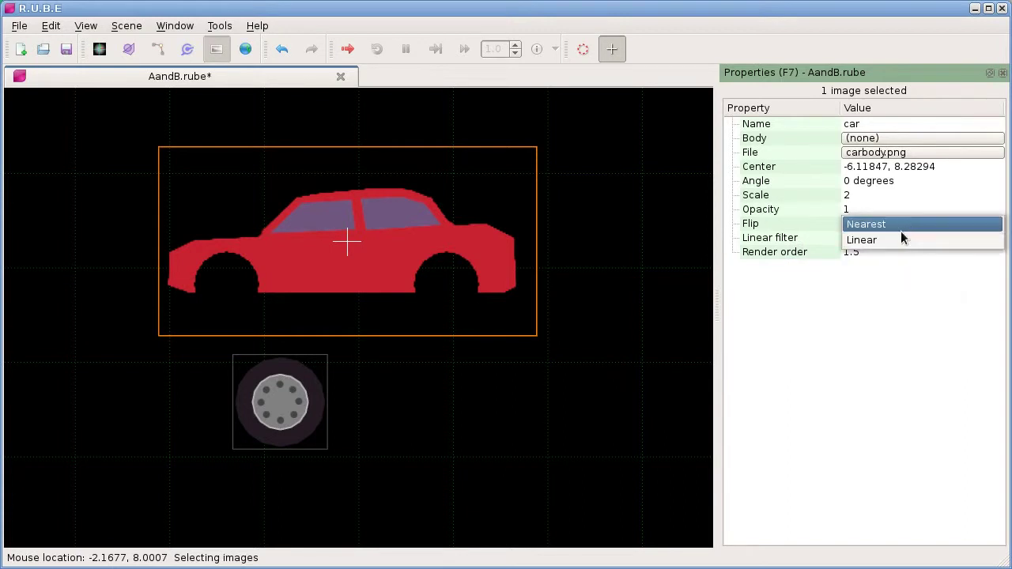
pyautogui.click(818, 314)
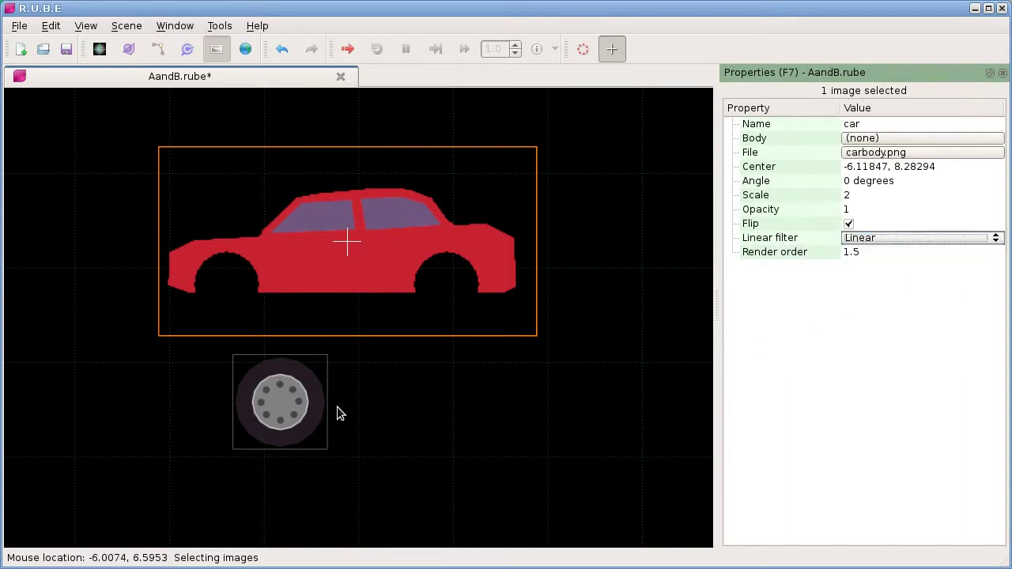
# Step: Select the tire image and examine the edges of its lug holes and rim up close with linear filtering
pyautogui.scroll(3, 443, 336)
pyautogui.scroll(2, 459, 313)
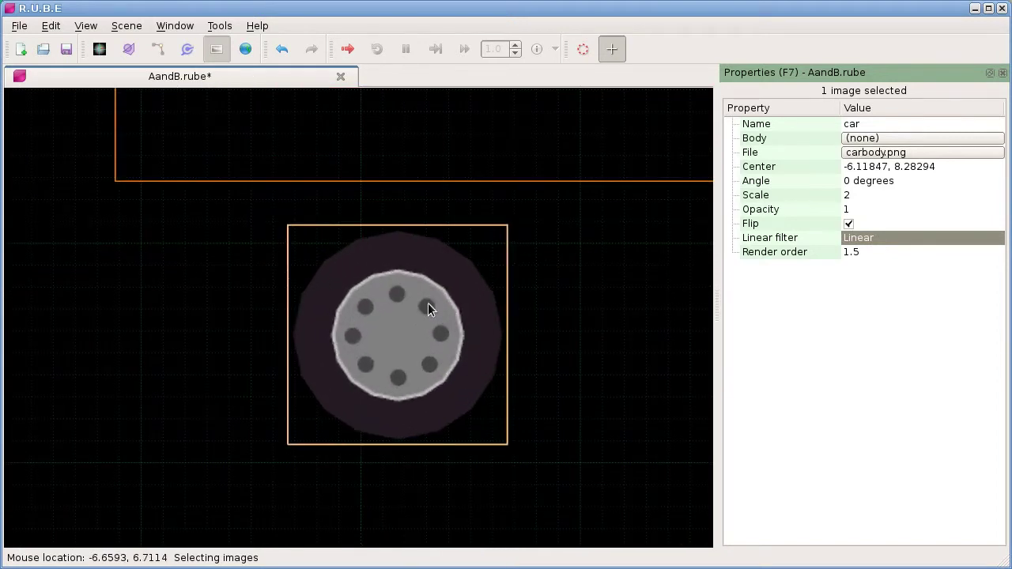
pyautogui.moveTo(409, 291); pyautogui.dragTo(435, 313)
pyautogui.scroll(6, 435, 314)
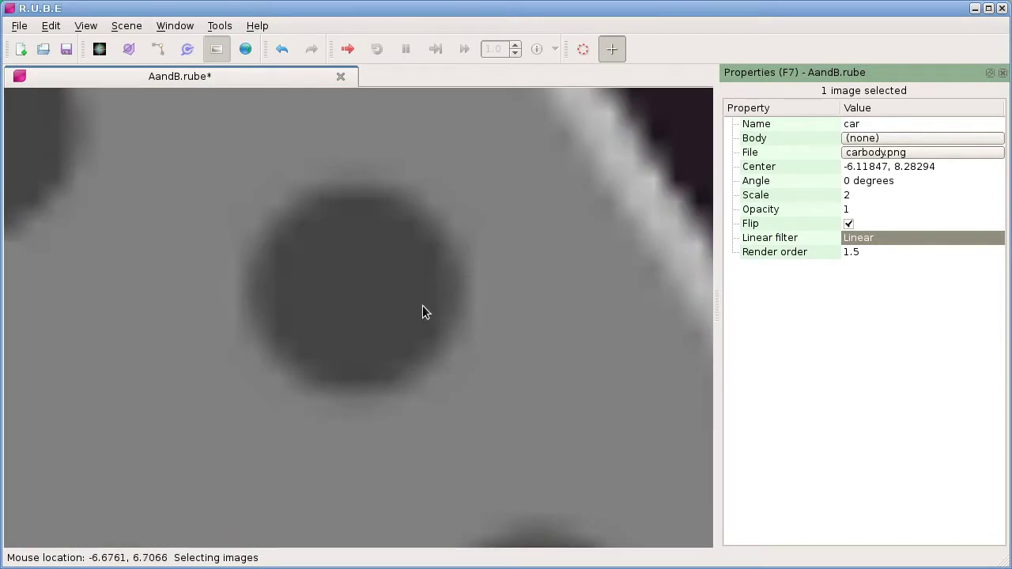
pyautogui.click(458, 339)
pyautogui.scroll(-1, 458, 339)
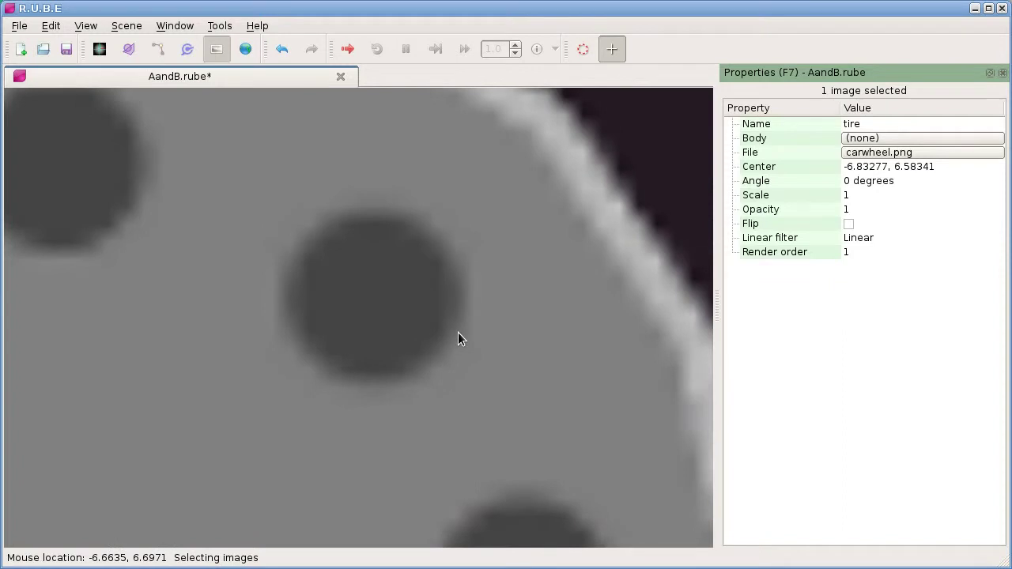
pyautogui.scroll(-2, 458, 338)
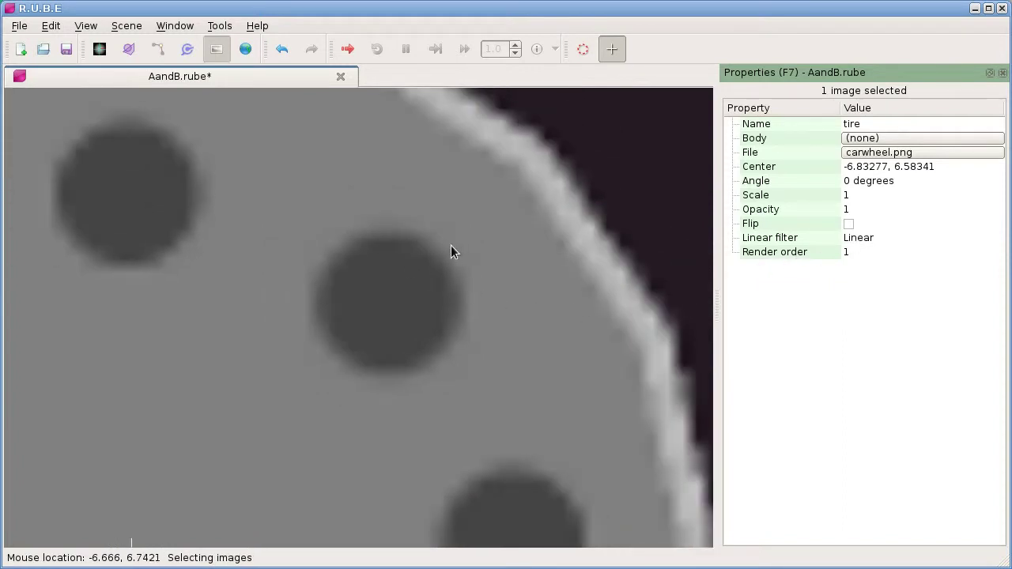
pyautogui.moveTo(434, 238); pyautogui.dragTo(434, 270, button='right')
pyautogui.scroll(2, 442, 273)
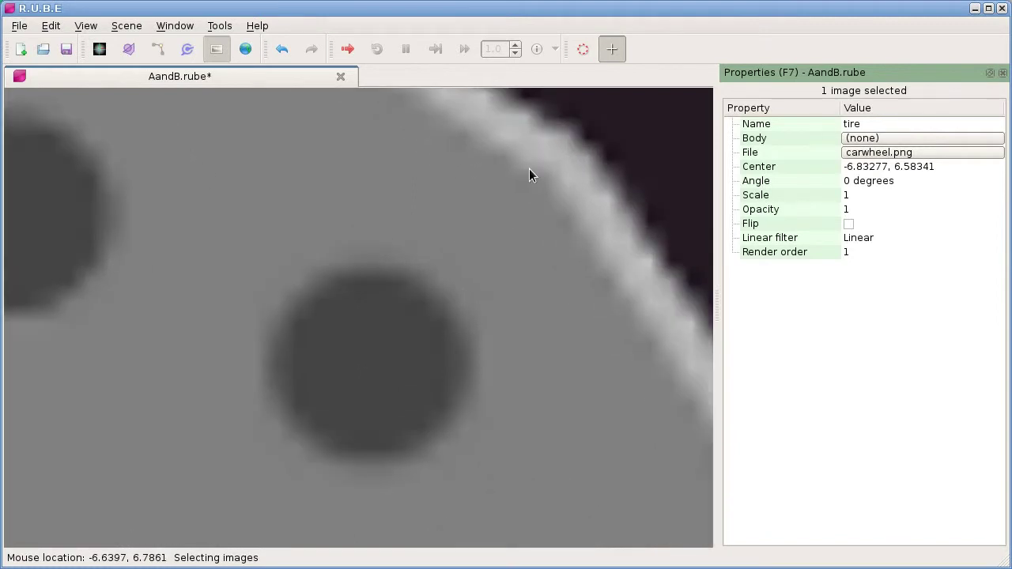
pyautogui.scroll(-3, 444, 282)
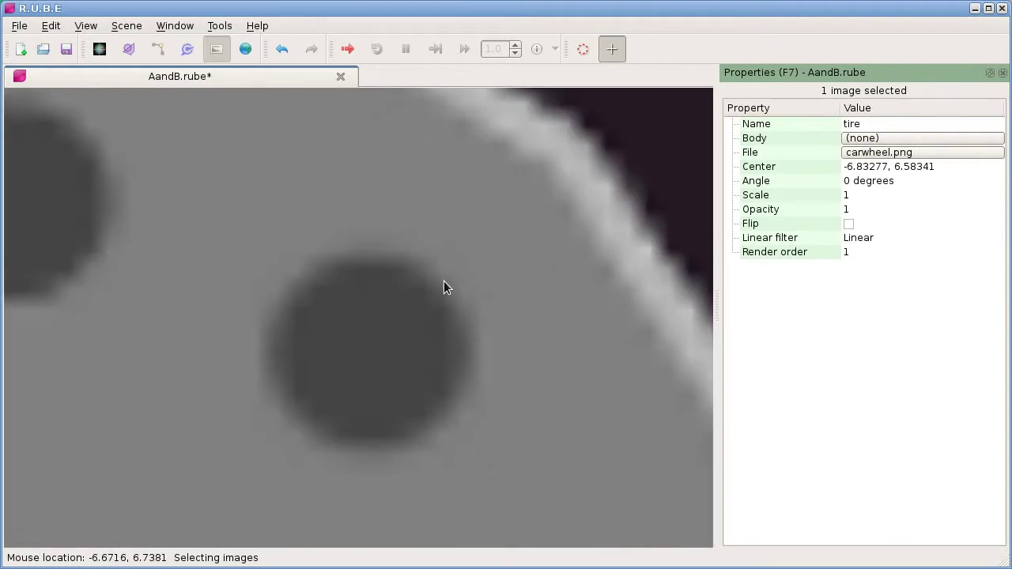
pyautogui.scroll(3, 441, 264)
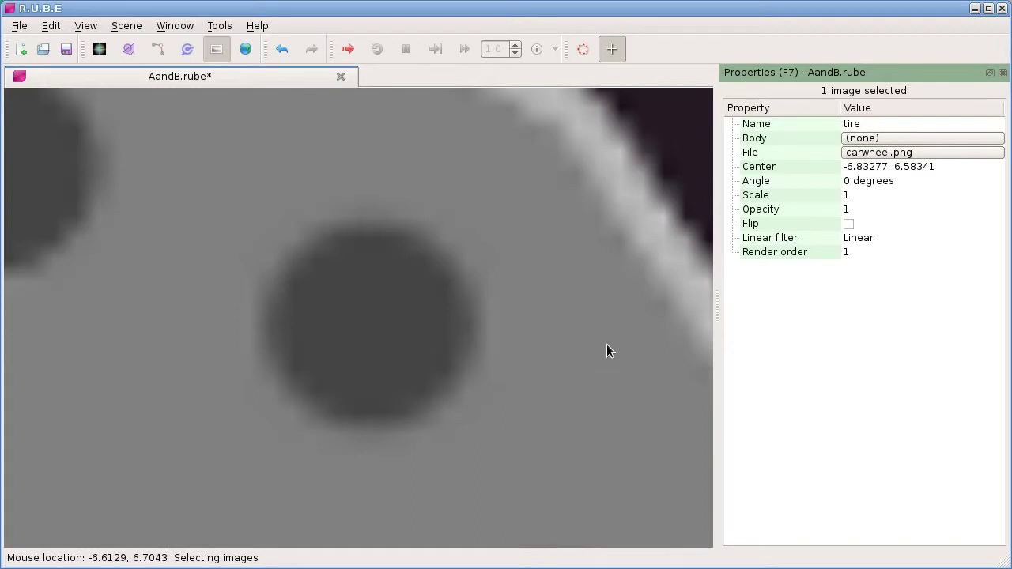
pyautogui.moveTo(558, 341); pyautogui.dragTo(553, 345, button='right')
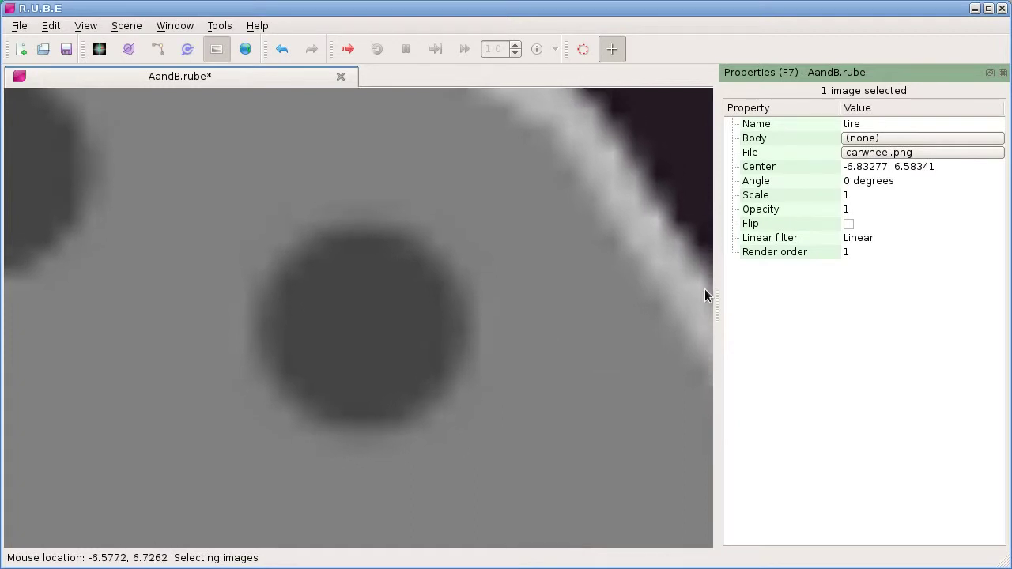
# Step: Set the tire image's linear filter to Nearest and inspect a lug hole's edge up close
pyautogui.click(859, 239)
pyautogui.click(871, 239)
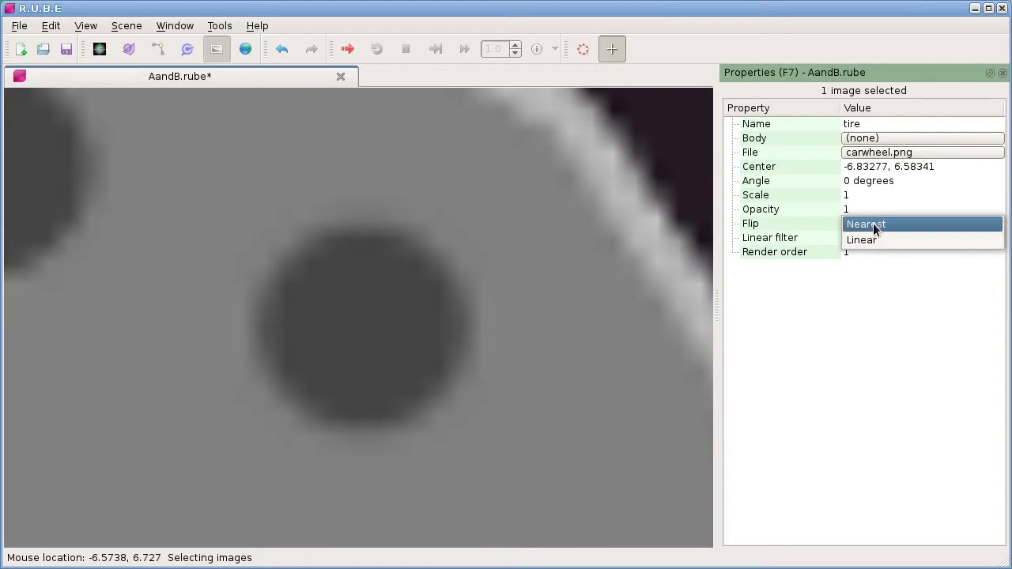
pyautogui.click(872, 224)
pyautogui.scroll(5, 528, 304)
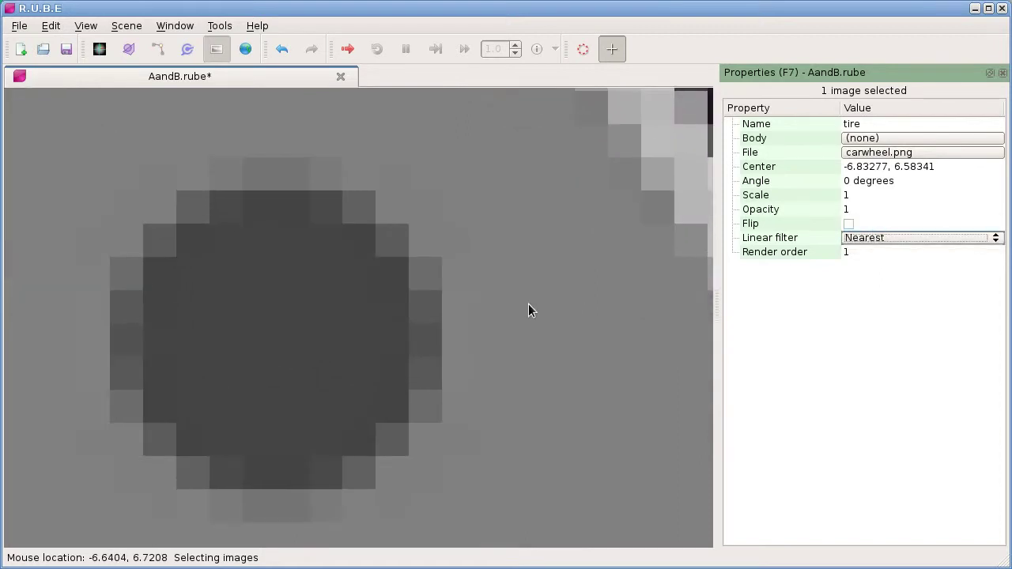
pyautogui.scroll(-3, 540, 312)
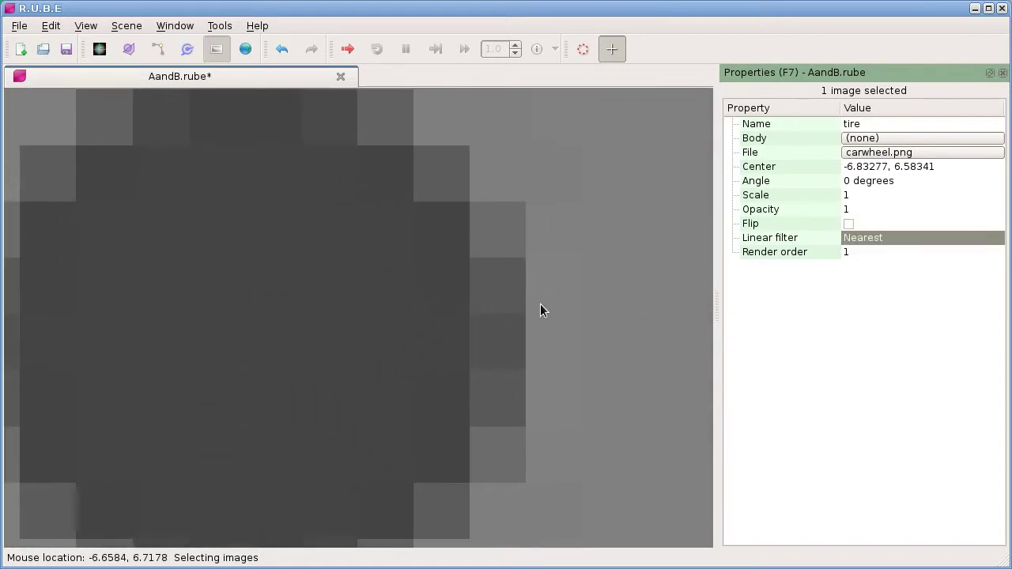
pyautogui.scroll(-4, 539, 325)
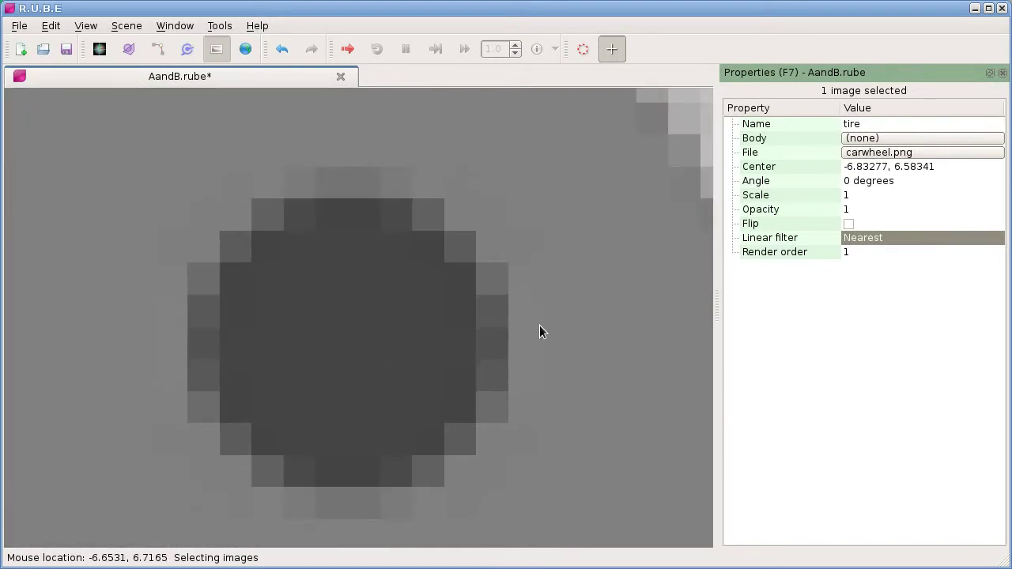
# Step: Rotate the tire image counterclockwise to about 31 degrees and inspect its lug holes and rim
pyautogui.press('r')
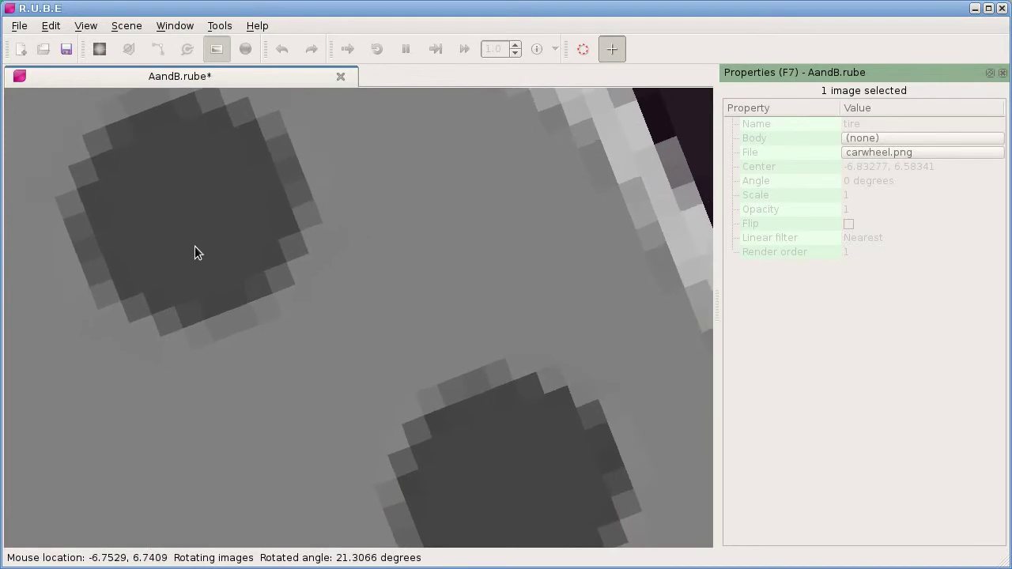
pyautogui.click(113, 205)
pyautogui.scroll(2, 451, 398)
pyautogui.scroll(-2, 359, 353)
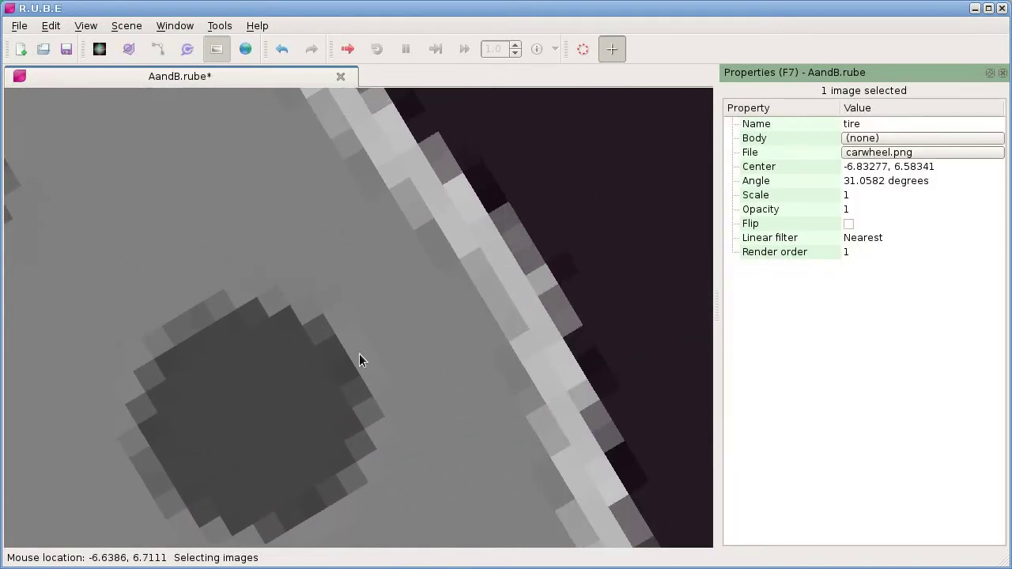
pyautogui.scroll(1, 467, 336)
pyautogui.scroll(-1, 467, 337)
pyautogui.scroll(-2, 466, 342)
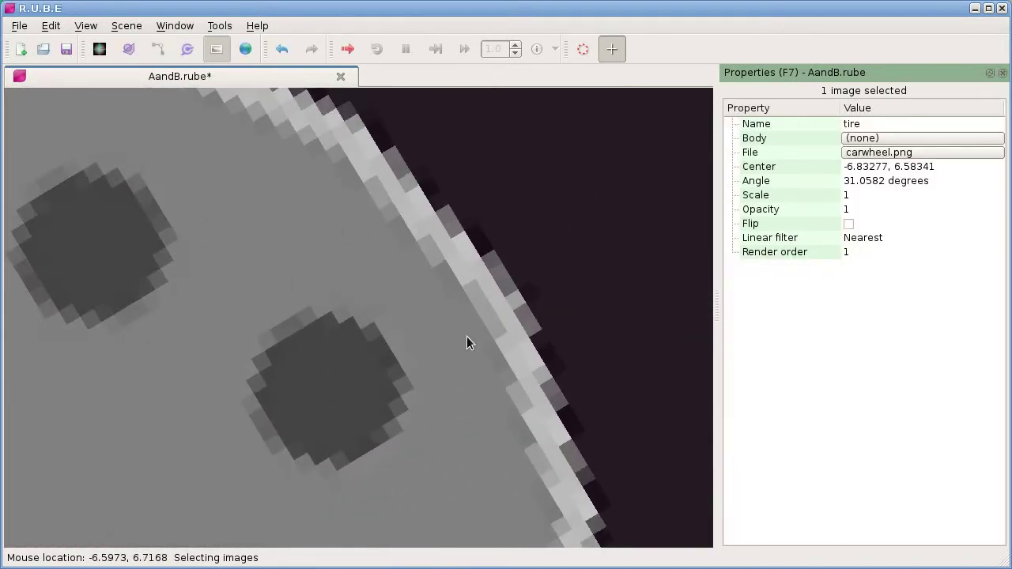
# Step: Set the tire image's linear filter back to Linear and inspect the rotated lug hole up close
pyautogui.scroll(1, 465, 344)
pyautogui.click(870, 239)
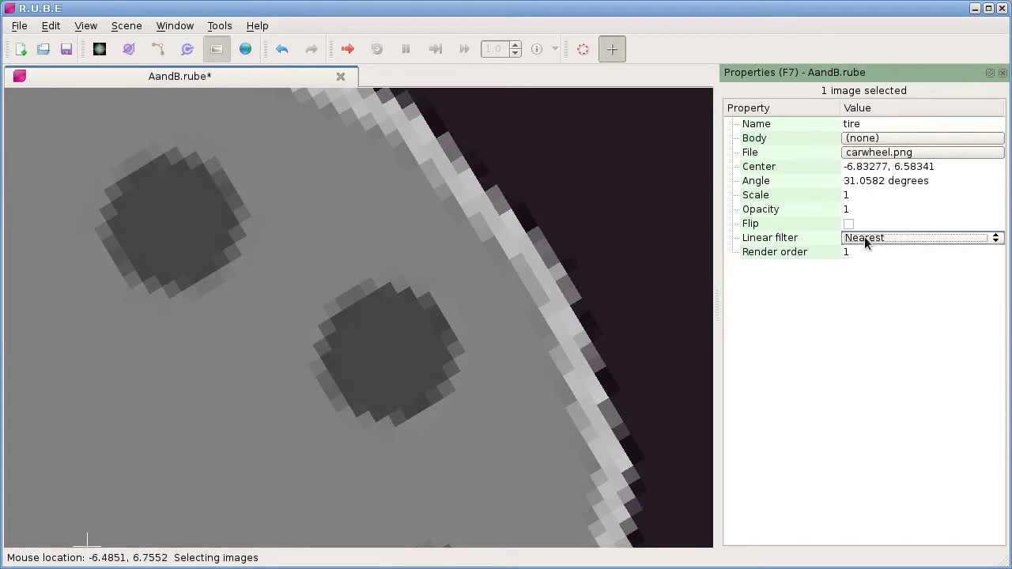
pyautogui.click(867, 241)
pyautogui.click(867, 254)
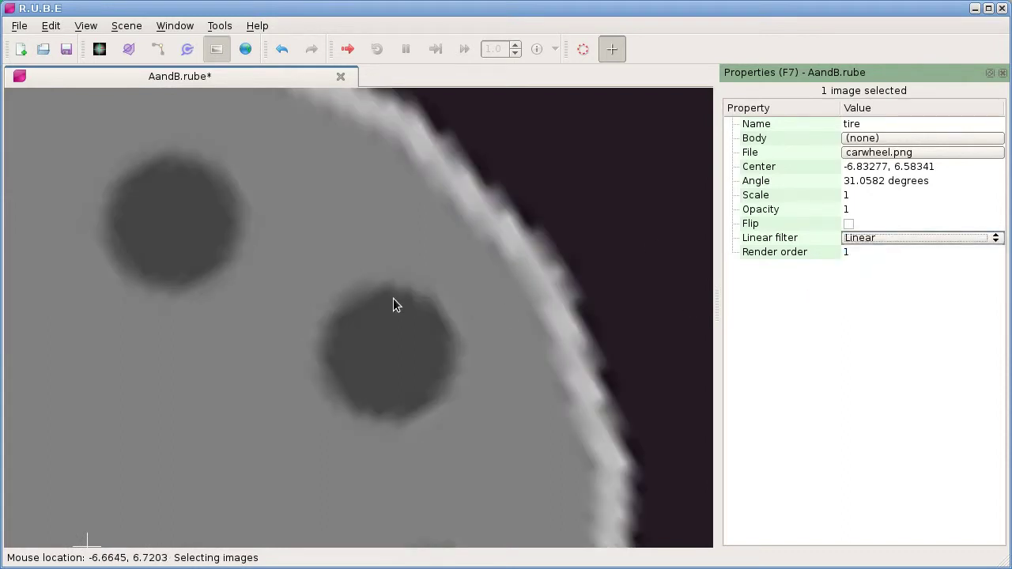
pyautogui.scroll(2, 404, 310)
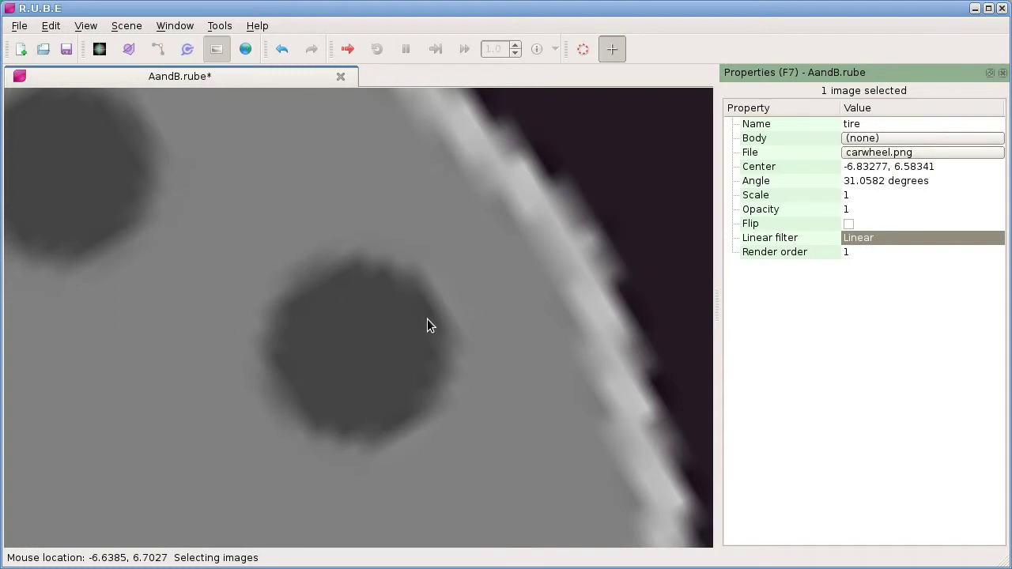
# Step: Examine the rotated tire image's lug holes and rim at several magnifications with linear filtering
pyautogui.scroll(-2, 427, 320)
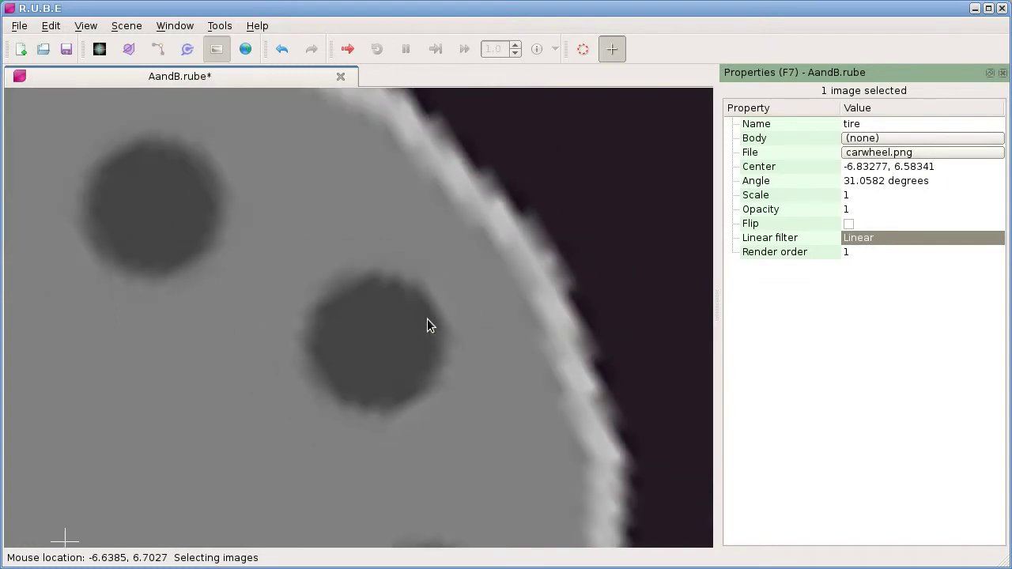
pyautogui.rightClick(520, 307)
pyautogui.press('Escape')
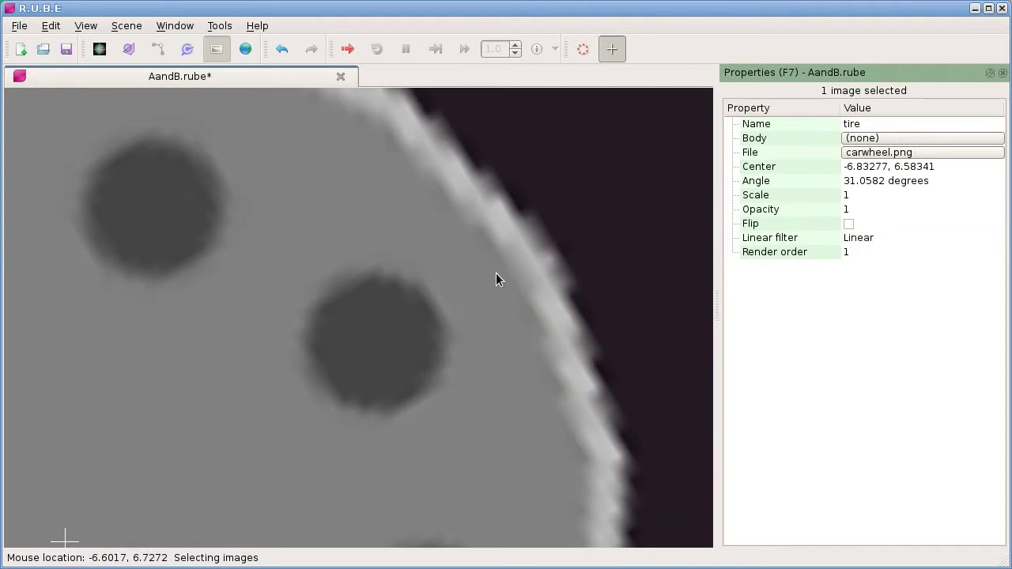
pyautogui.scroll(-2, 496, 279)
pyautogui.scroll(4, 497, 278)
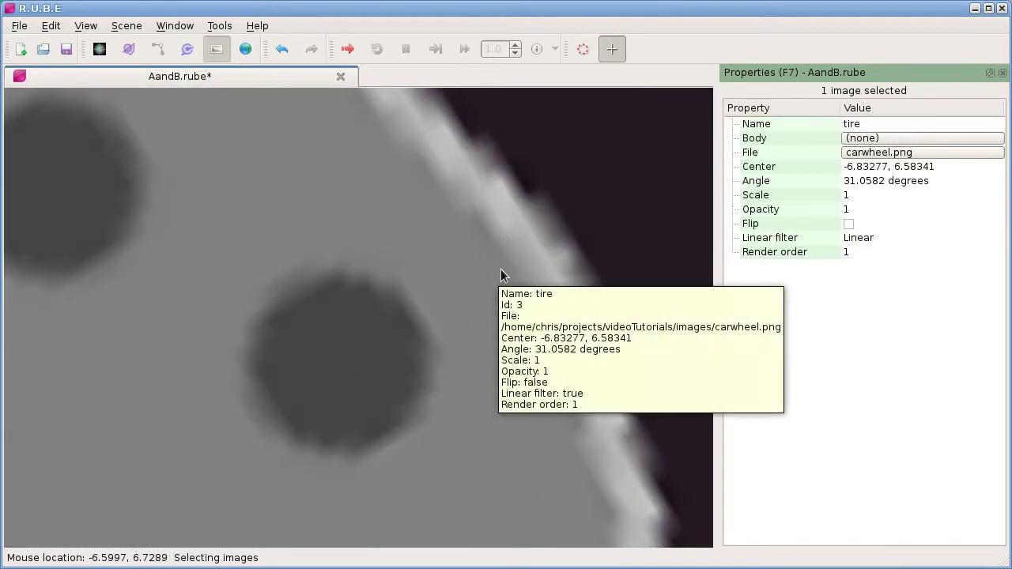
pyautogui.scroll(-1, 501, 271)
pyautogui.scroll(-2, 279, 390)
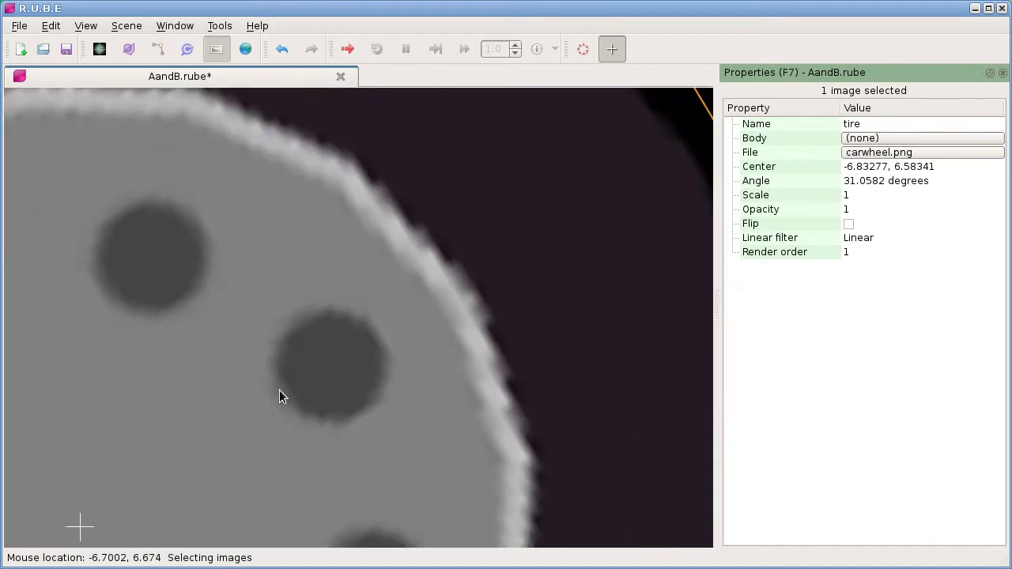
pyautogui.scroll(1, 304, 303)
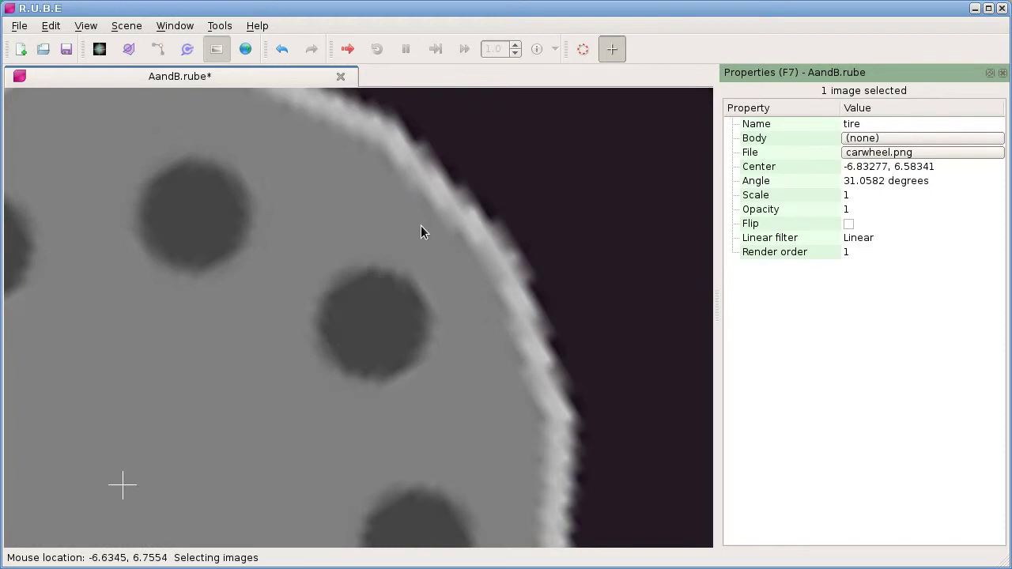
# Step: Undo the tire image's last filter change and its rotation, and inspect the lug hole and rim edges up close
pyautogui.hotkey('ctrl', 'z')
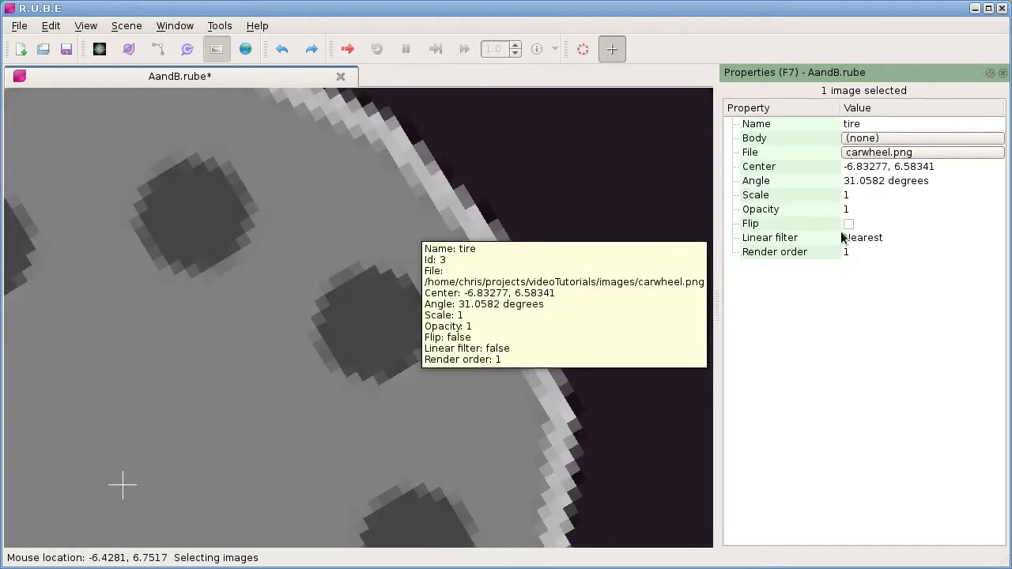
pyautogui.hotkey('ctrl', 'z')
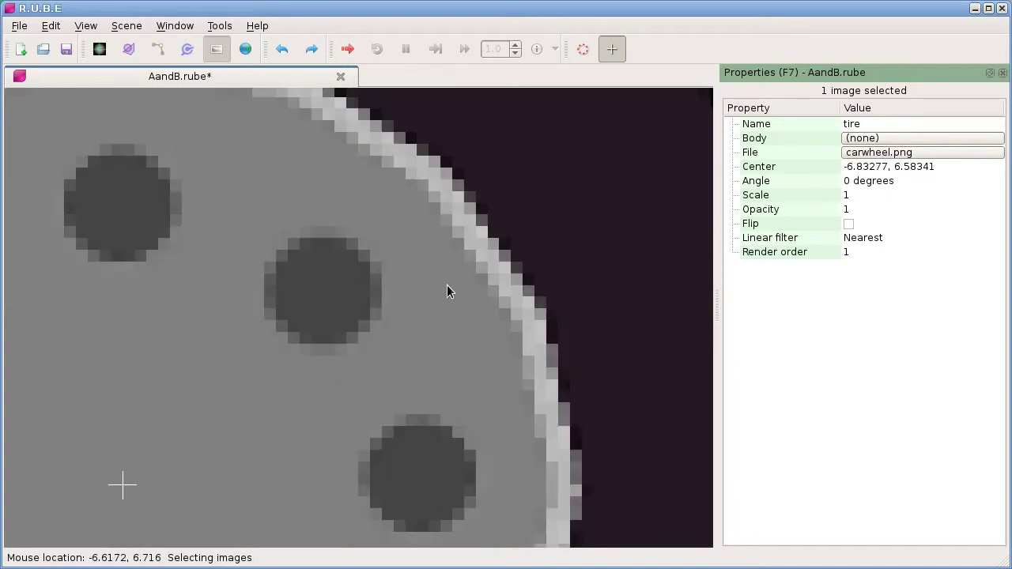
pyautogui.scroll(1, 447, 291)
pyautogui.scroll(1, 447, 291)
pyautogui.scroll(1, 447, 291)
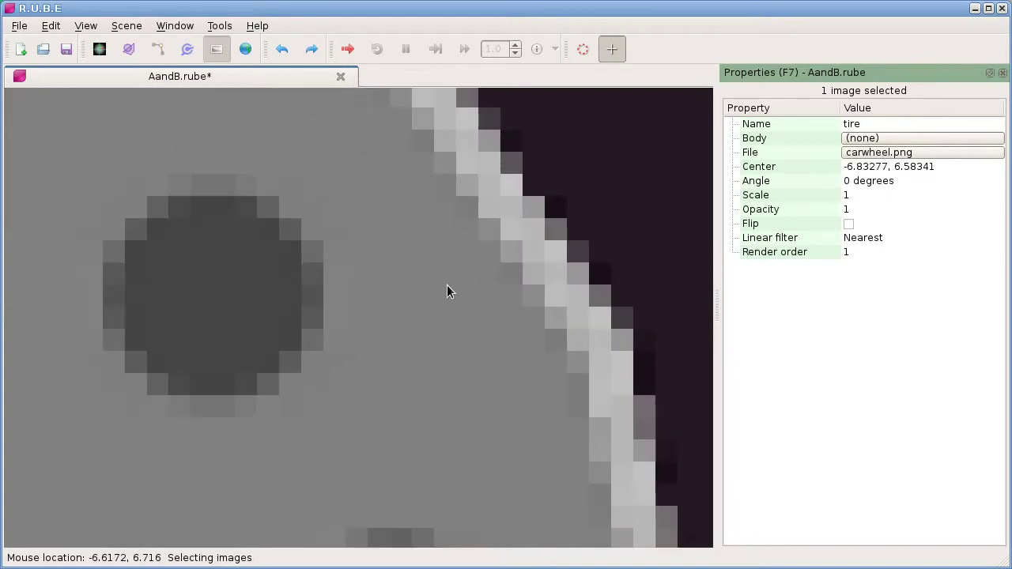
# Step: Compare the unrotated, nearest-filtered tire image as a whole with a closer view of its rim and lug holes
pyautogui.scroll(-5, 446, 293)
pyautogui.scroll(-1, 445, 297)
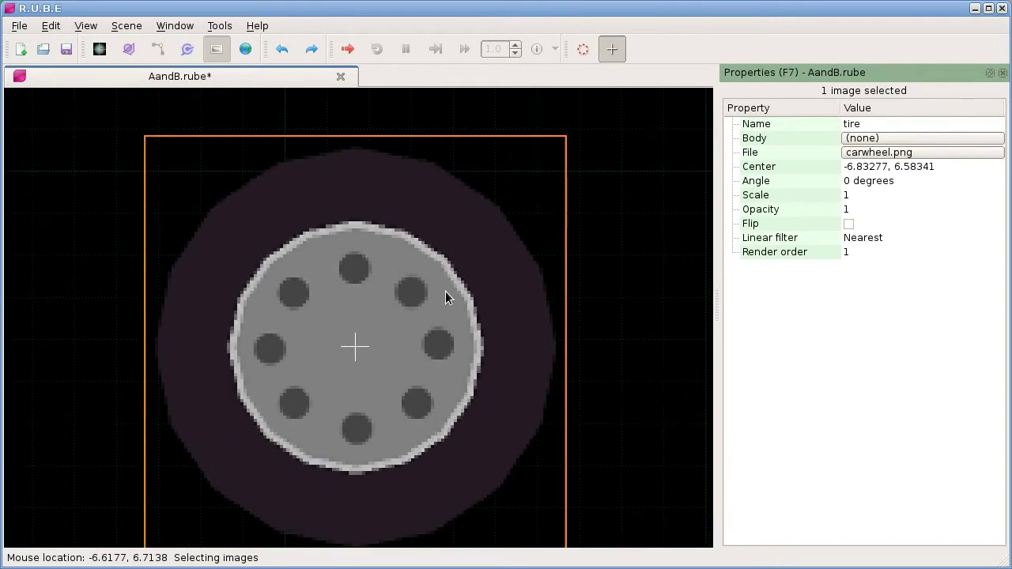
pyautogui.scroll(-2, 436, 389)
pyautogui.scroll(1, 414, 357)
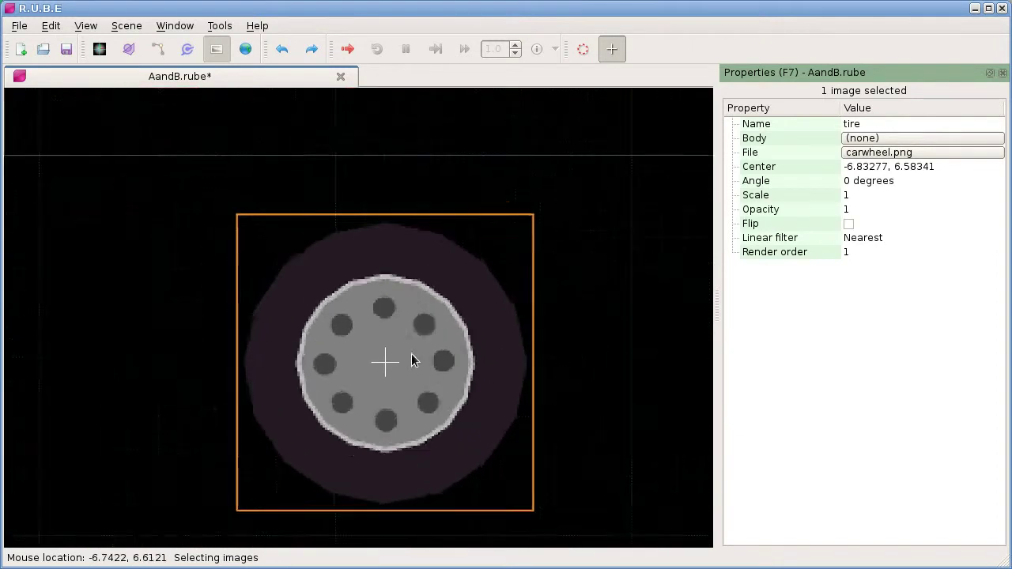
pyautogui.scroll(1, 300, 335)
pyautogui.scroll(4, 434, 316)
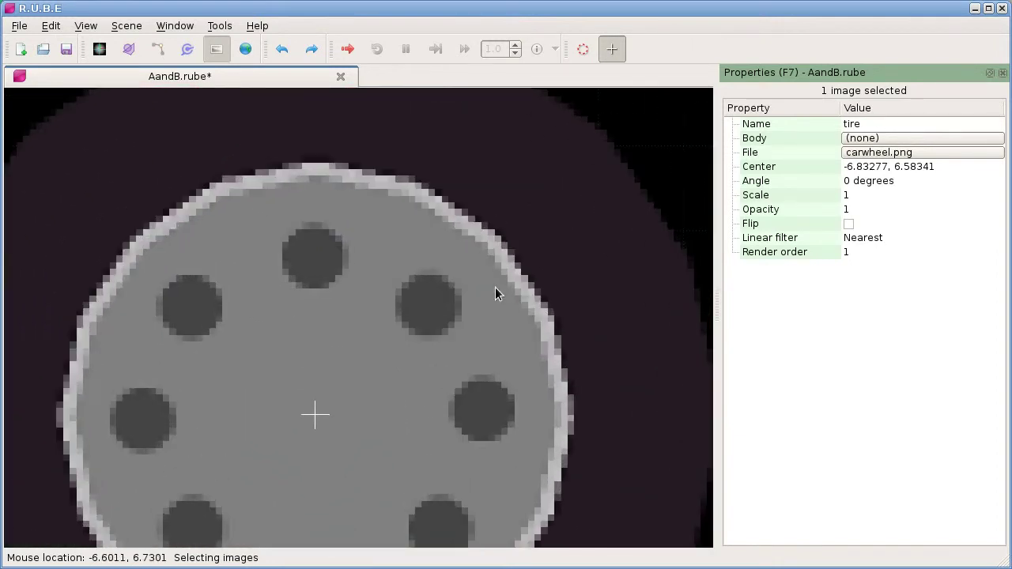
pyautogui.scroll(-1, 436, 319)
pyautogui.rightClick(435, 317)
pyautogui.press('Escape')
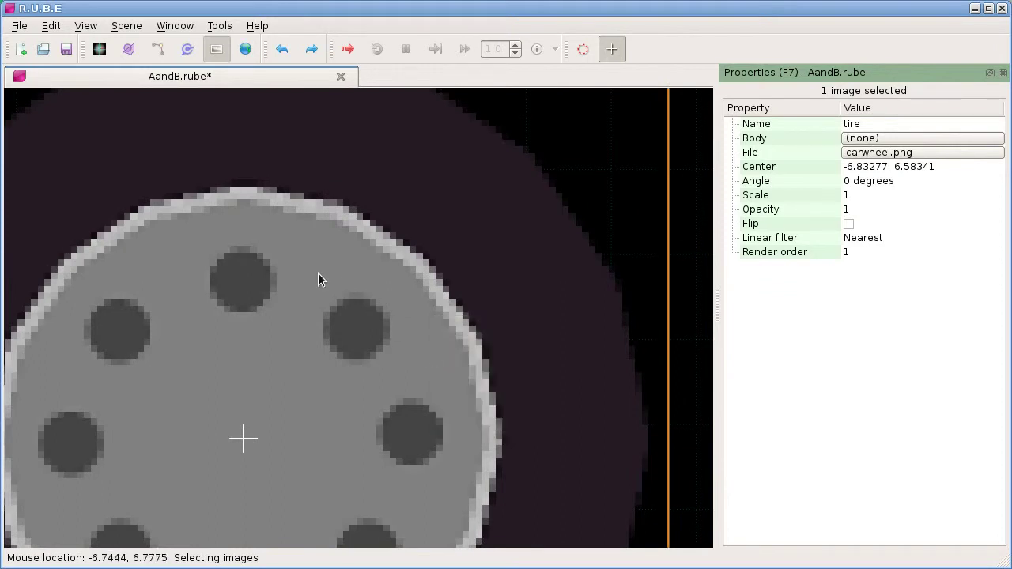
# Step: Examine the individual pixels along a lug hole and the rim of the nearest-filtered tire image
pyautogui.moveTo(318, 273); pyautogui.dragTo(451, 357)
pyautogui.scroll(-3, 376, 355)
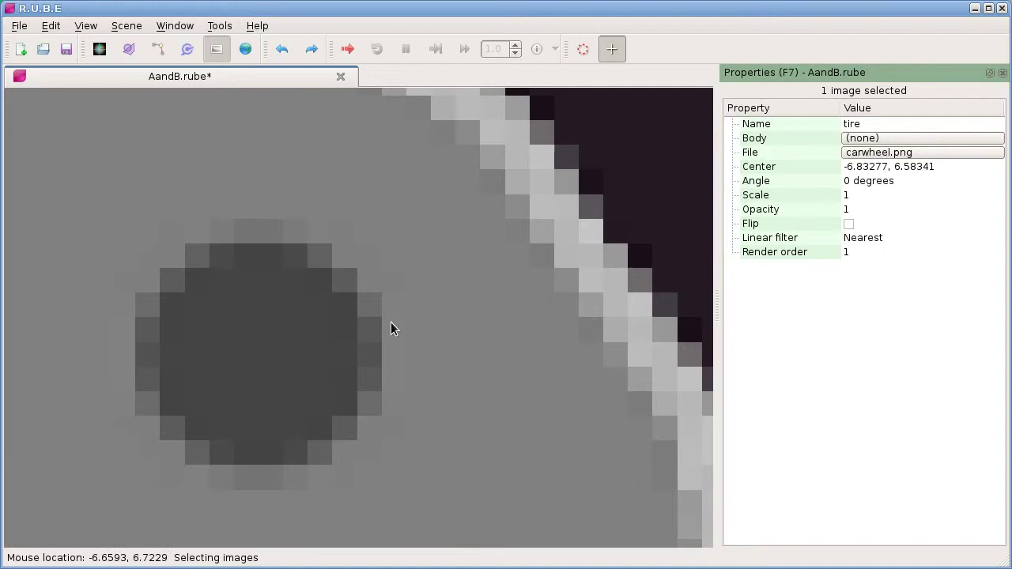
pyautogui.scroll(-4, 391, 329)
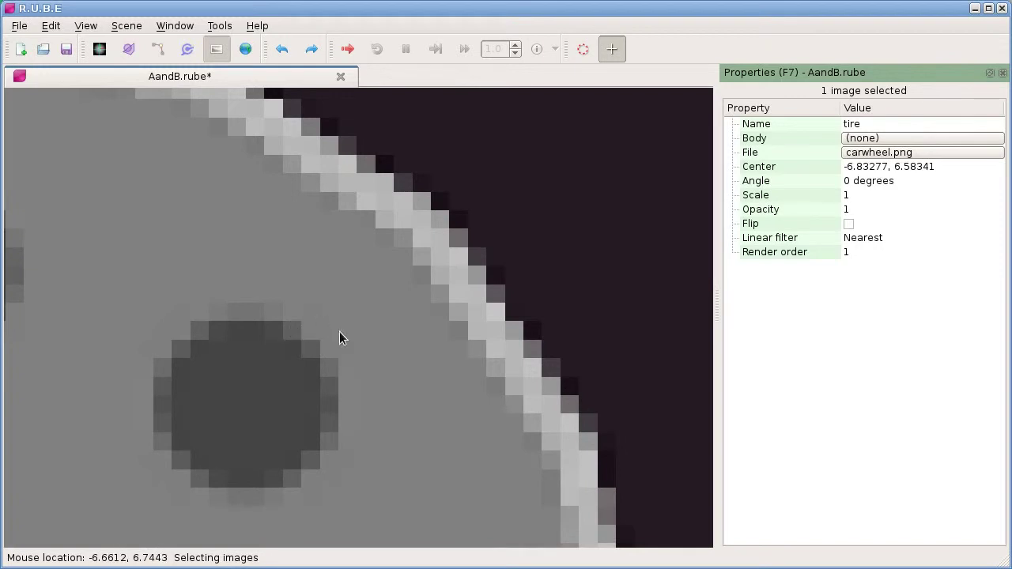
pyautogui.scroll(-3, 452, 409)
pyautogui.scroll(3, 419, 398)
pyautogui.scroll(-3, 439, 332)
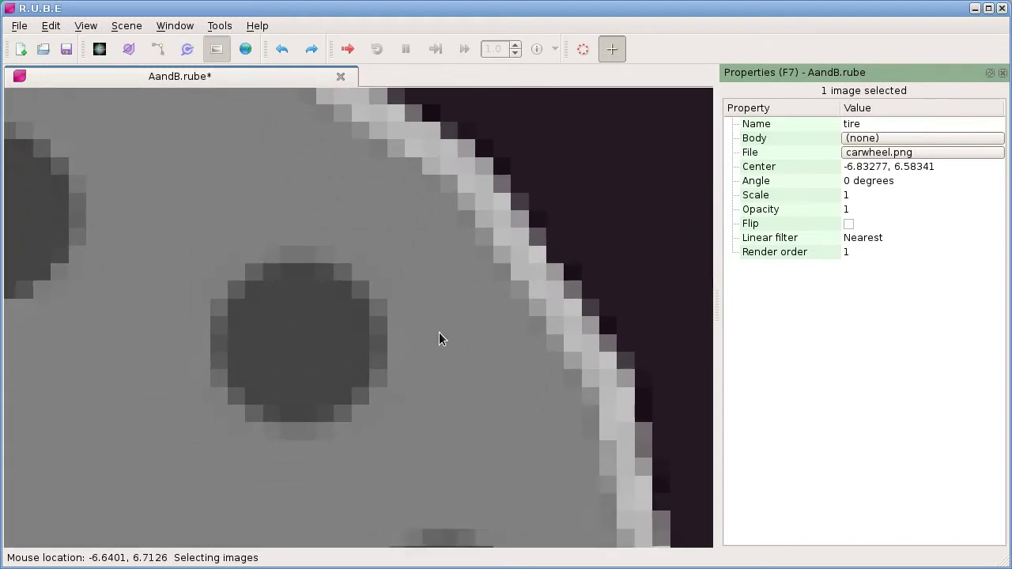
pyautogui.scroll(4, 439, 333)
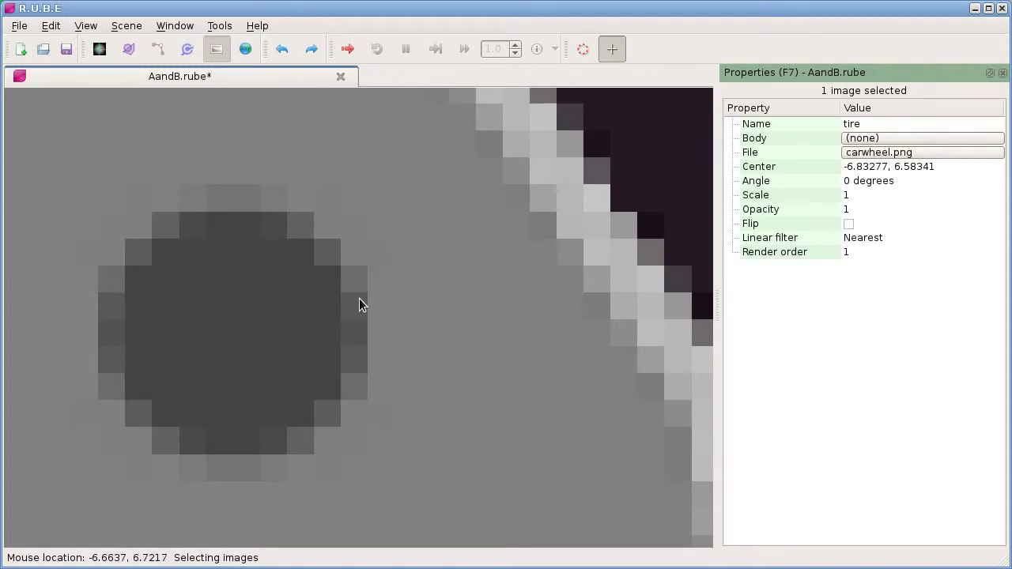
pyautogui.scroll(-2, 359, 298)
pyautogui.scroll(2, 362, 301)
pyautogui.scroll(-2, 364, 309)
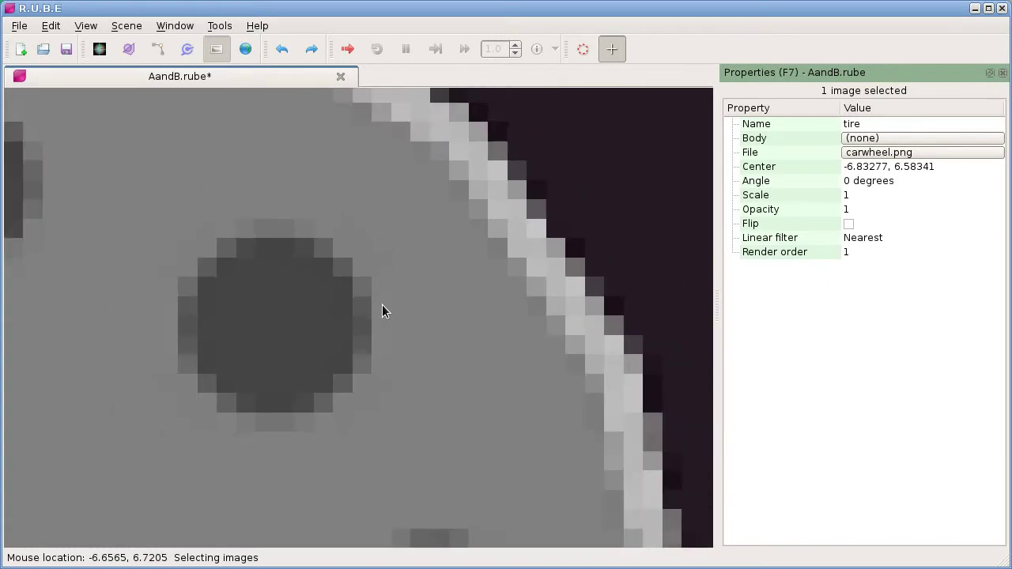
# Step: Select the car body and tire images together and move them down beside the upper-left side of the A-shaped body
pyautogui.scroll(-8, 382, 309)
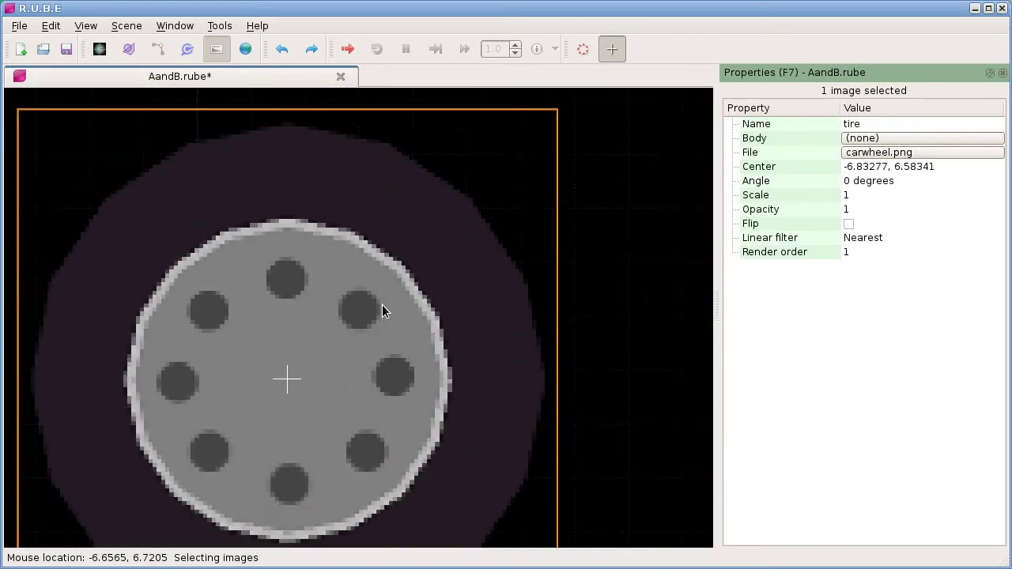
pyautogui.scroll(-5, 382, 309)
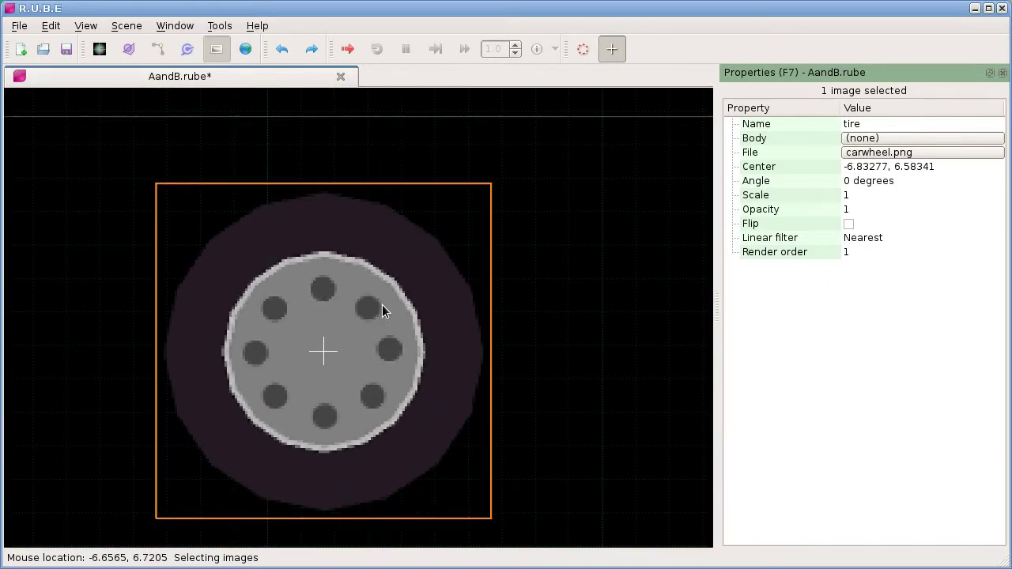
pyautogui.scroll(-4, 382, 310)
pyautogui.moveTo(382, 309); pyautogui.dragTo(364, 329, button='right')
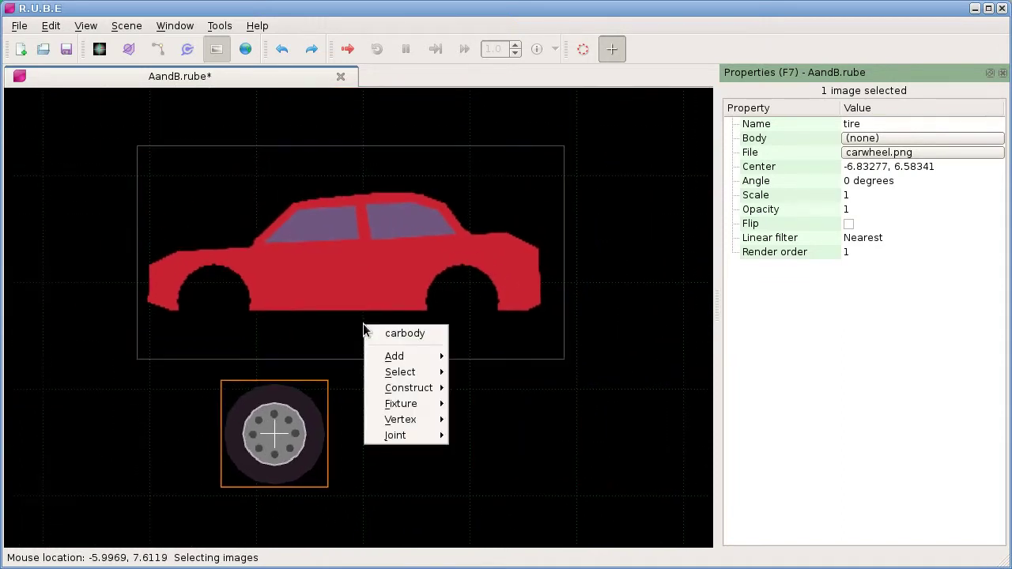
pyautogui.click(571, 396)
pyautogui.moveTo(502, 393); pyautogui.dragTo(519, 395, button='right')
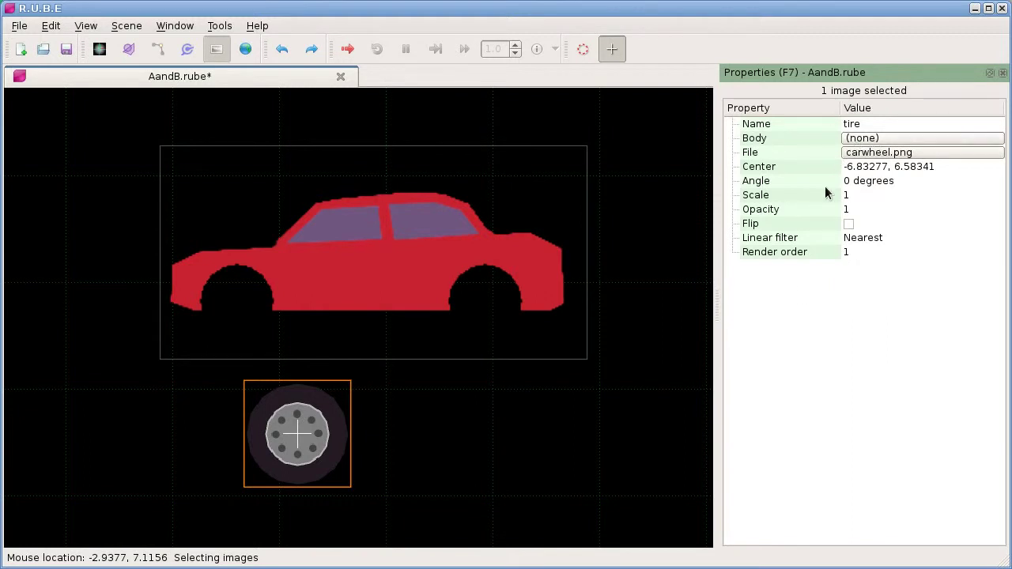
pyautogui.scroll(-2, 640, 308)
pyautogui.scroll(-2, 637, 332)
pyautogui.moveTo(628, 350); pyautogui.dragTo(396, 280, button='right')
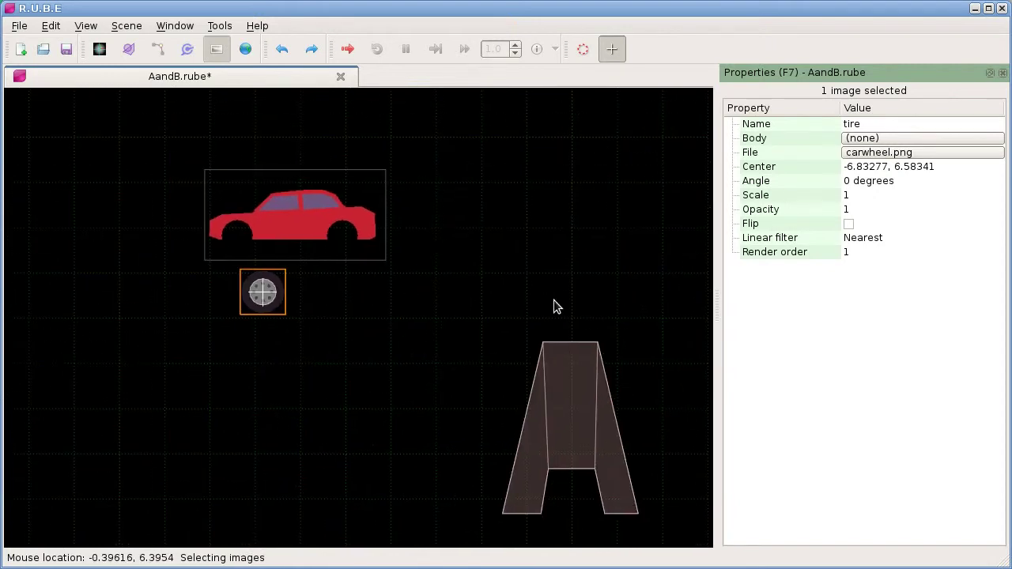
pyautogui.scroll(-1, 538, 301)
pyautogui.moveTo(518, 292); pyautogui.dragTo(433, 256, button='right')
pyautogui.moveTo(156, 162); pyautogui.dragTo(277, 303)
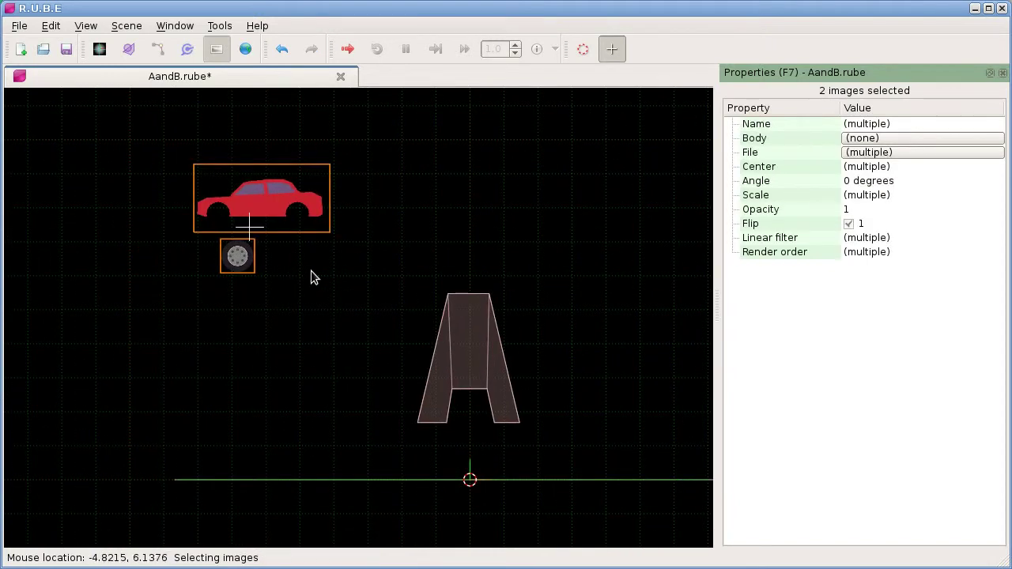
pyautogui.hotkey('shift', 'd')
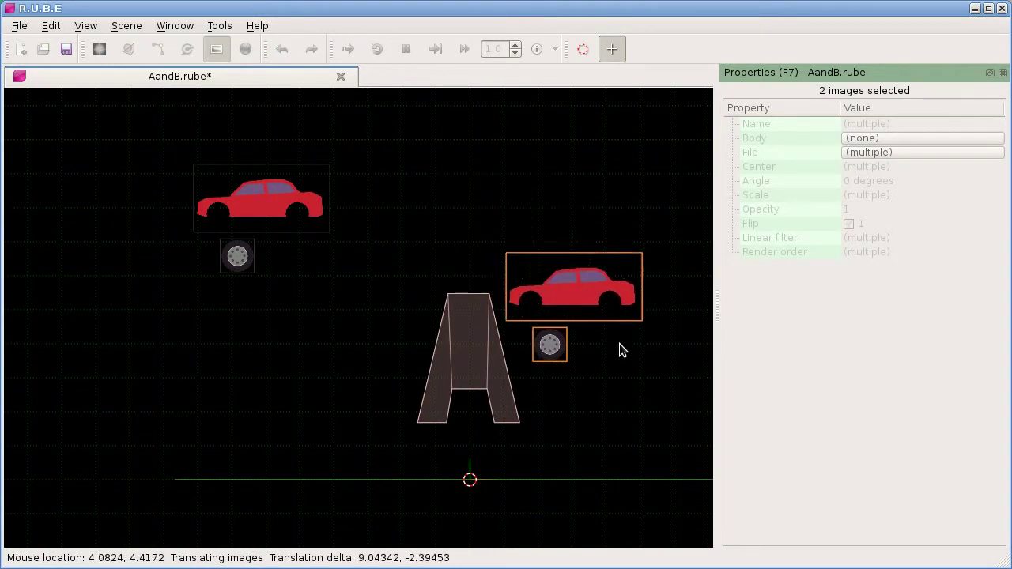
pyautogui.click(421, 352)
pyautogui.scroll(2, 431, 348)
pyautogui.moveTo(466, 333); pyautogui.dragTo(412, 267, button='right')
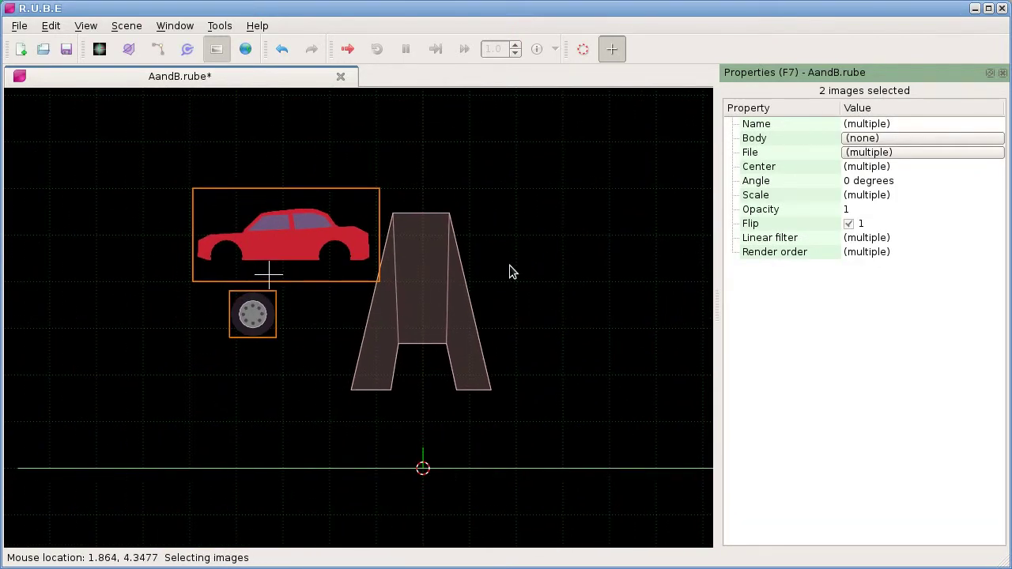
# Step: Run the scene's physics simulation, pull the A-shaped body around and try to drag the car body image
pyautogui.press('F5')
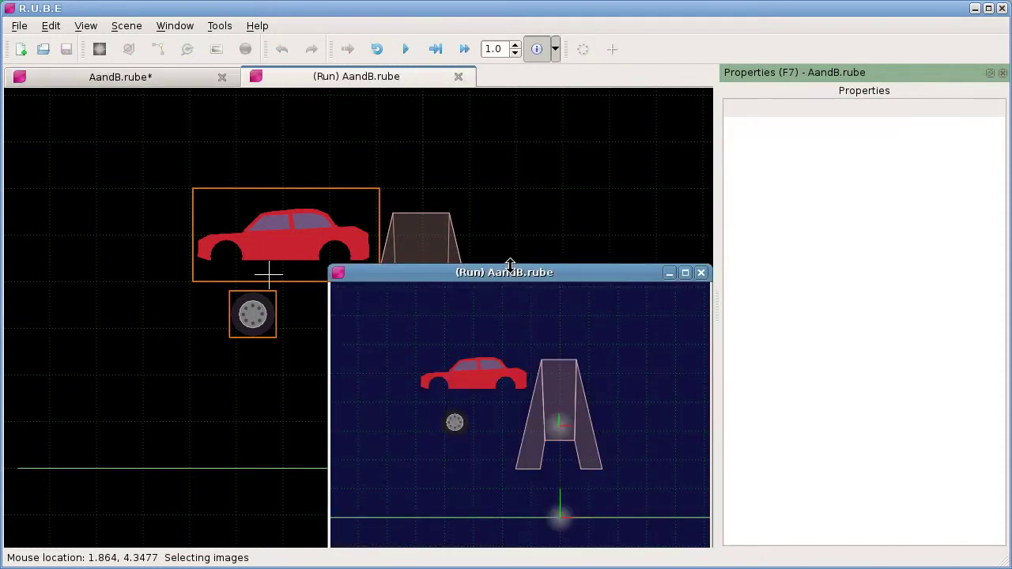
pyautogui.press('space')
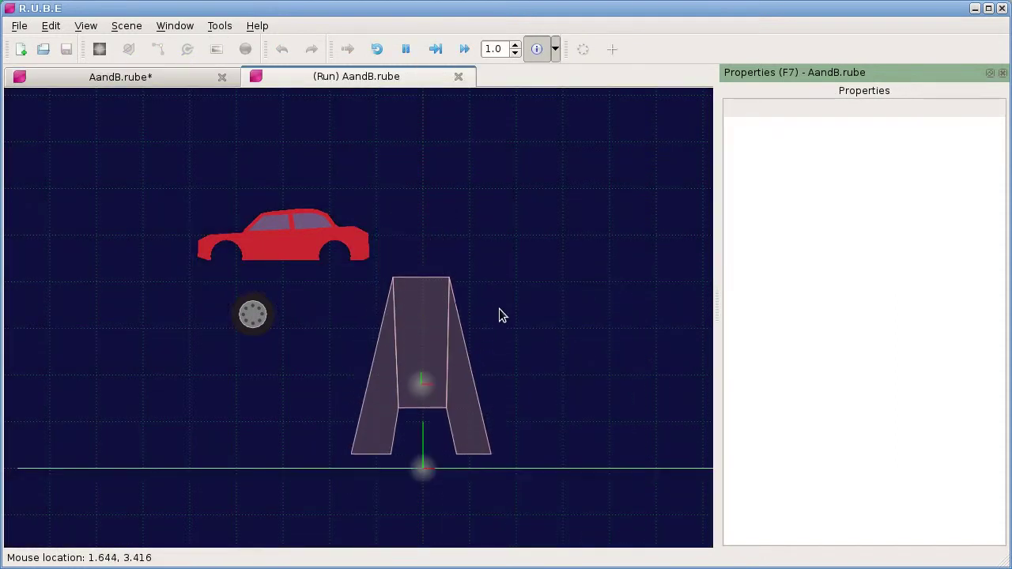
pyautogui.moveTo(423, 376); pyautogui.dragTo(409, 320)
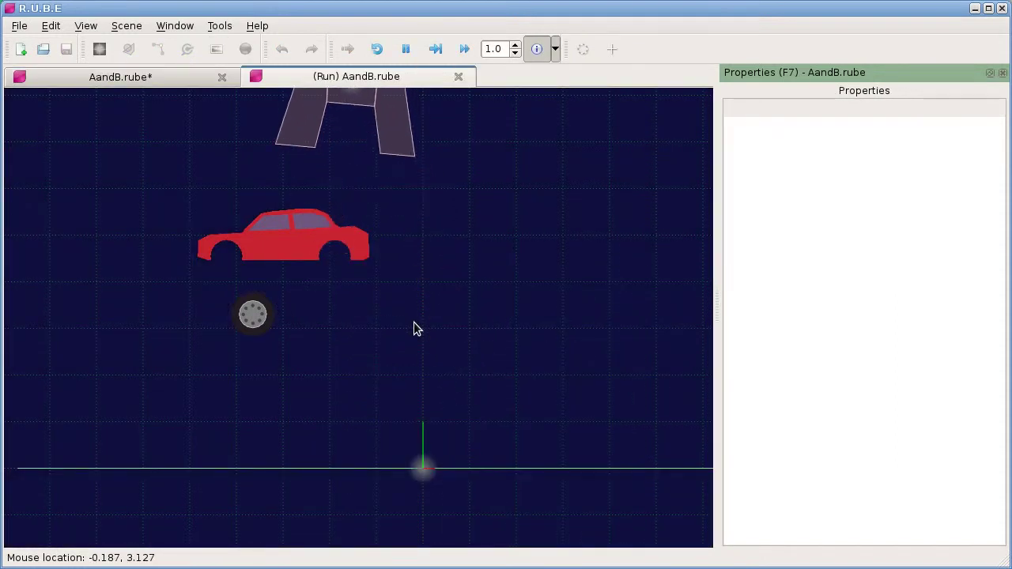
pyautogui.moveTo(206, 229); pyautogui.dragTo(301, 273)
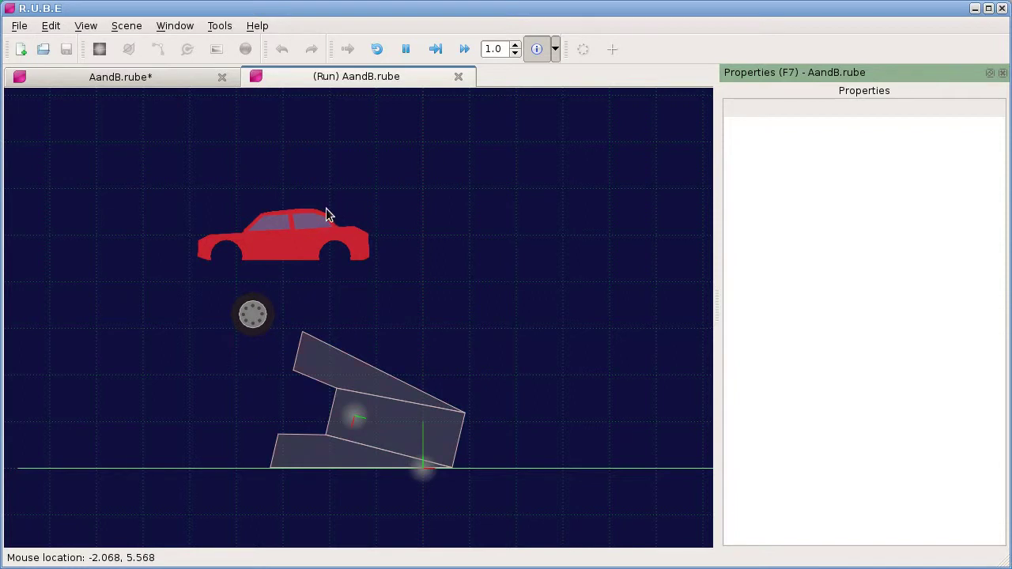
pyautogui.click(414, 420)
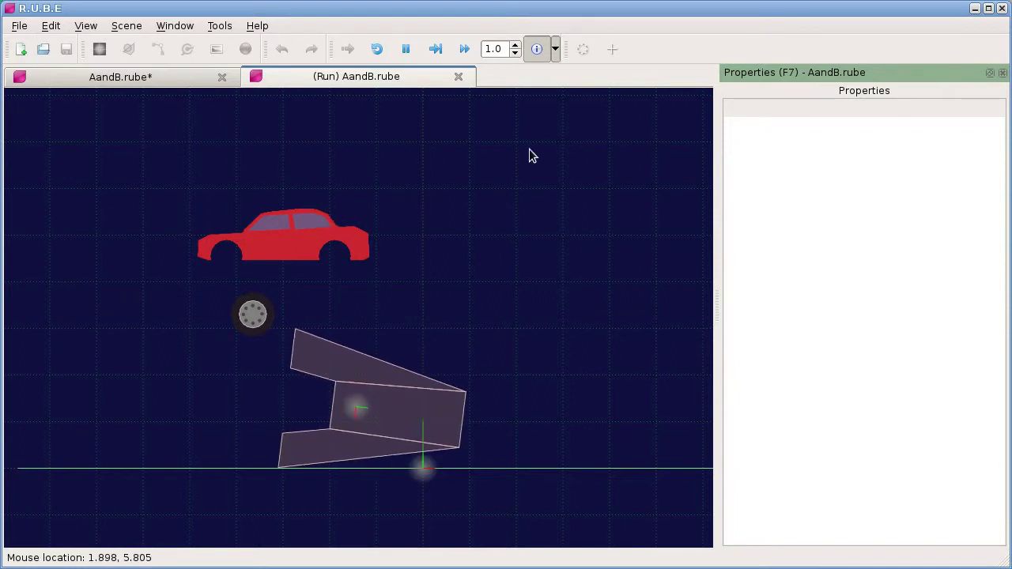
# Step: Turn off the display of backing images and body images in the running simulation
pyautogui.click(556, 49)
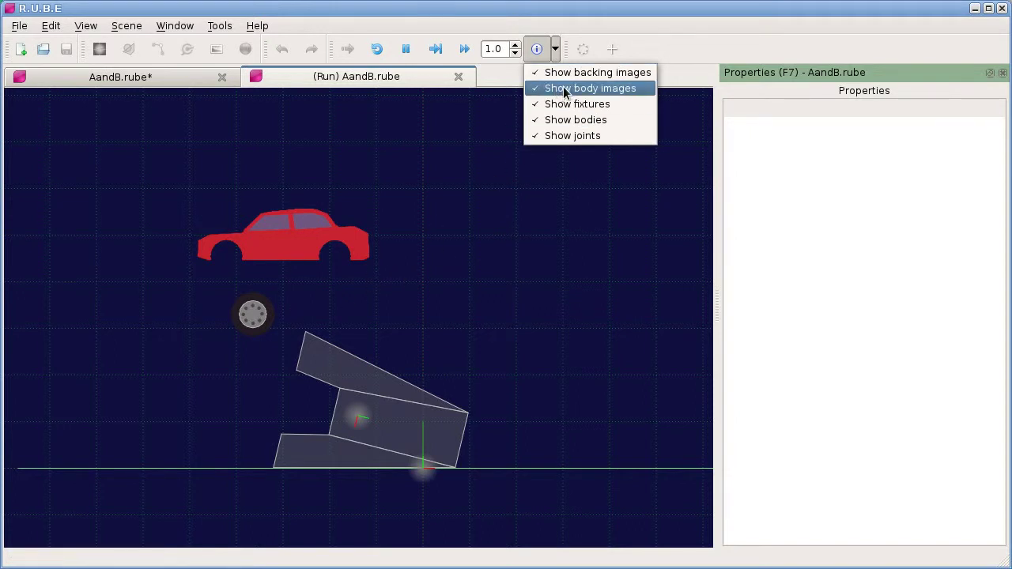
pyautogui.click(535, 73)
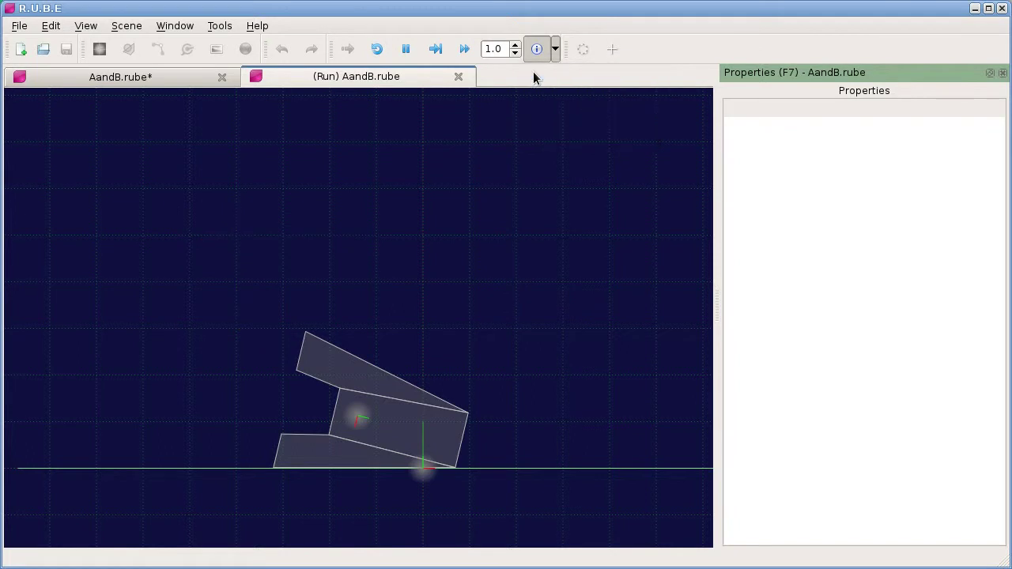
pyautogui.click(556, 49)
pyautogui.click(544, 88)
# Step: Turn the display of body images and backing images back on in the running simulation
pyautogui.click(556, 50)
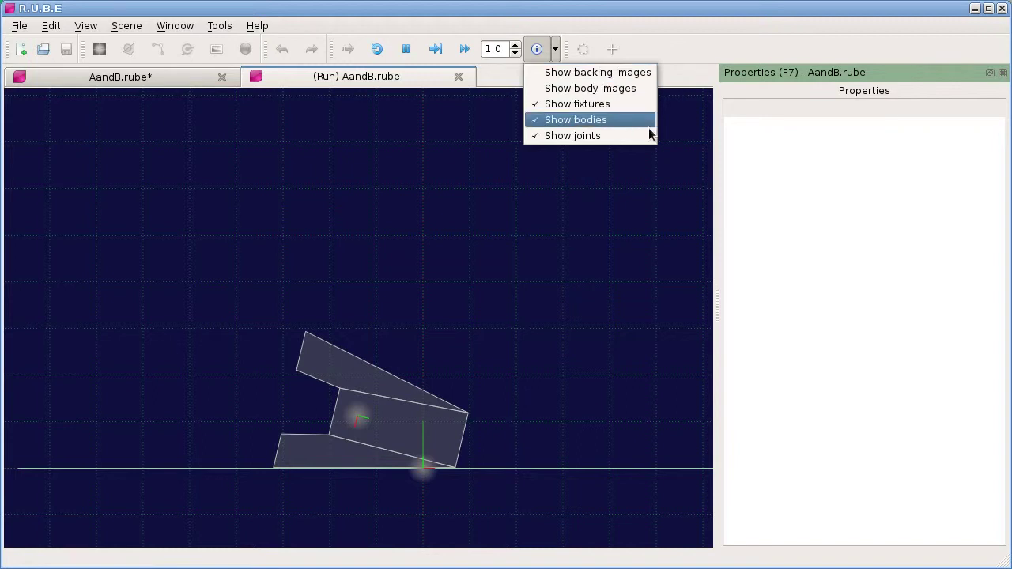
pyautogui.click(535, 88)
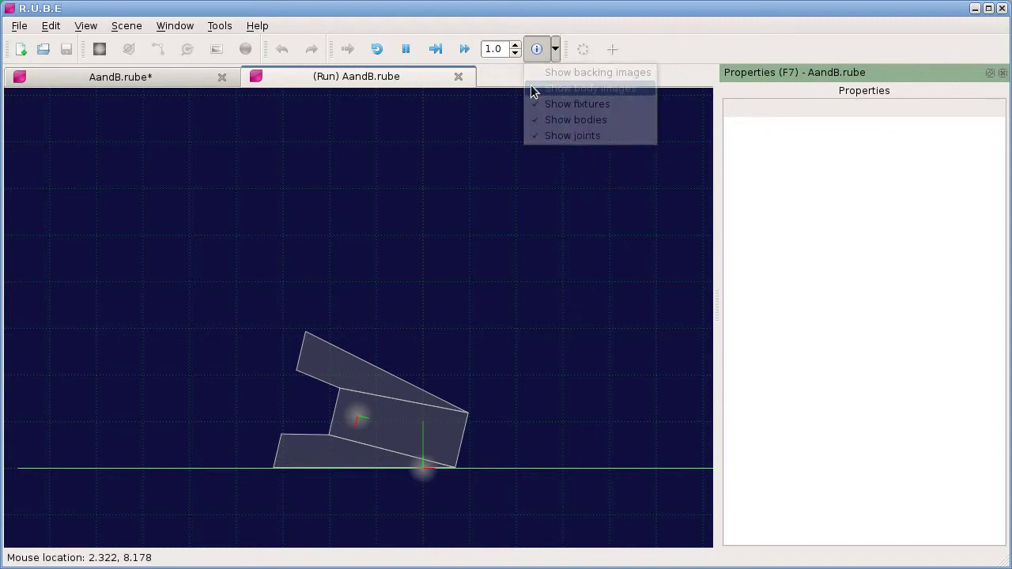
pyautogui.click(555, 50)
pyautogui.click(549, 71)
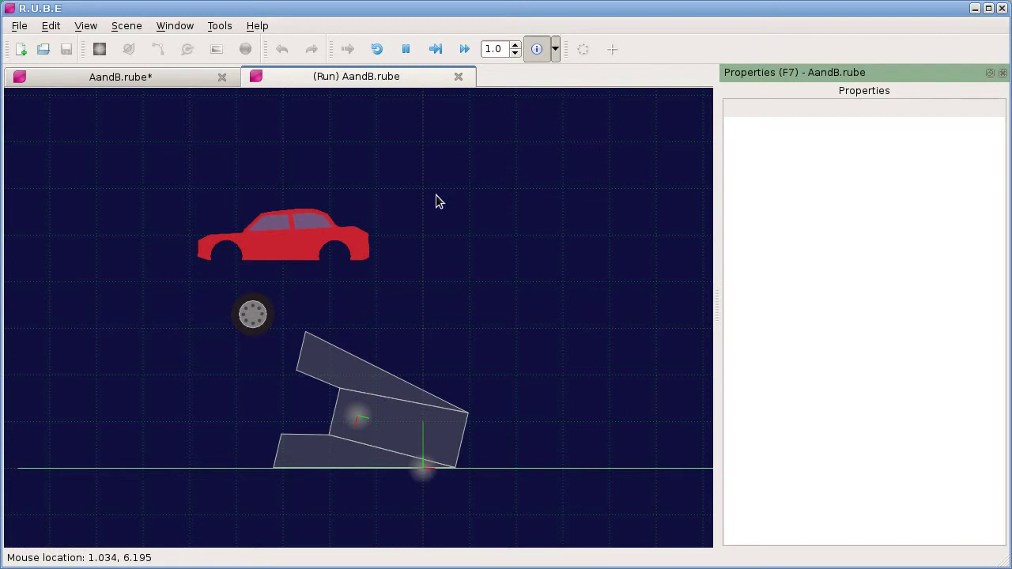
# Step: Stand the A-shaped body upright in the running simulation, and switch the display of backing images off and back on
pyautogui.moveTo(400, 423); pyautogui.dragTo(382, 356)
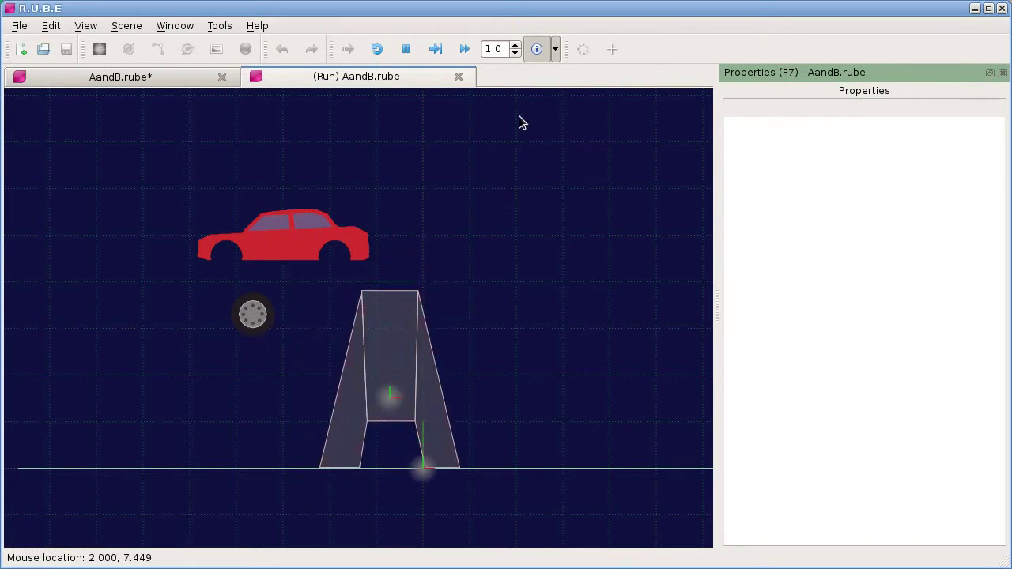
pyautogui.click(553, 52)
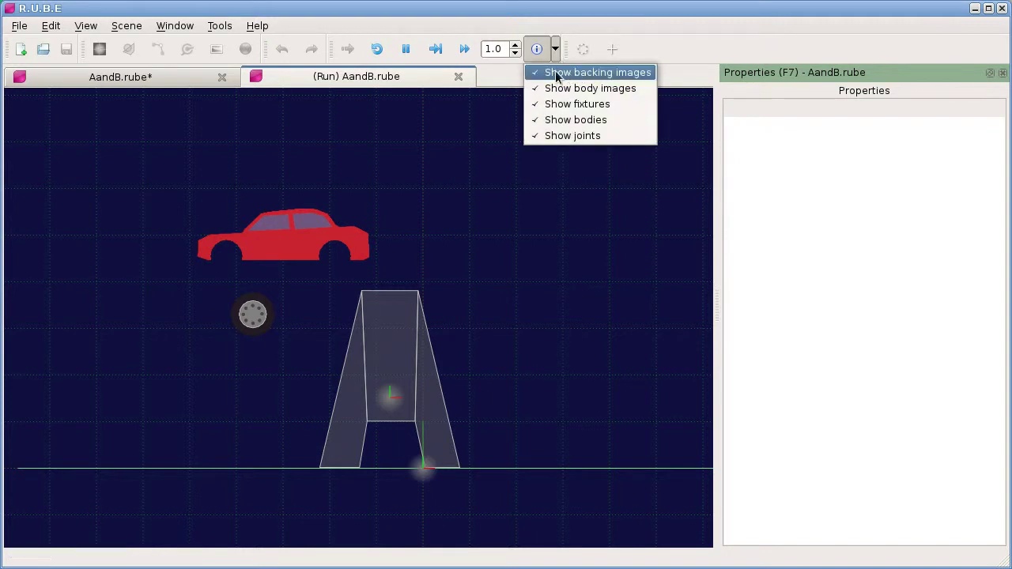
pyautogui.click(537, 72)
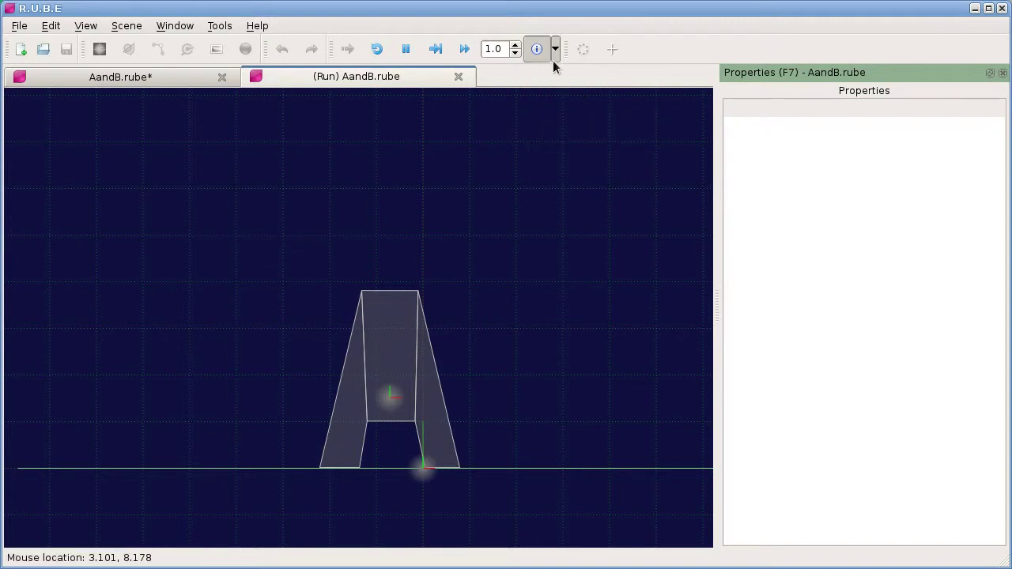
pyautogui.click(555, 50)
pyautogui.click(541, 70)
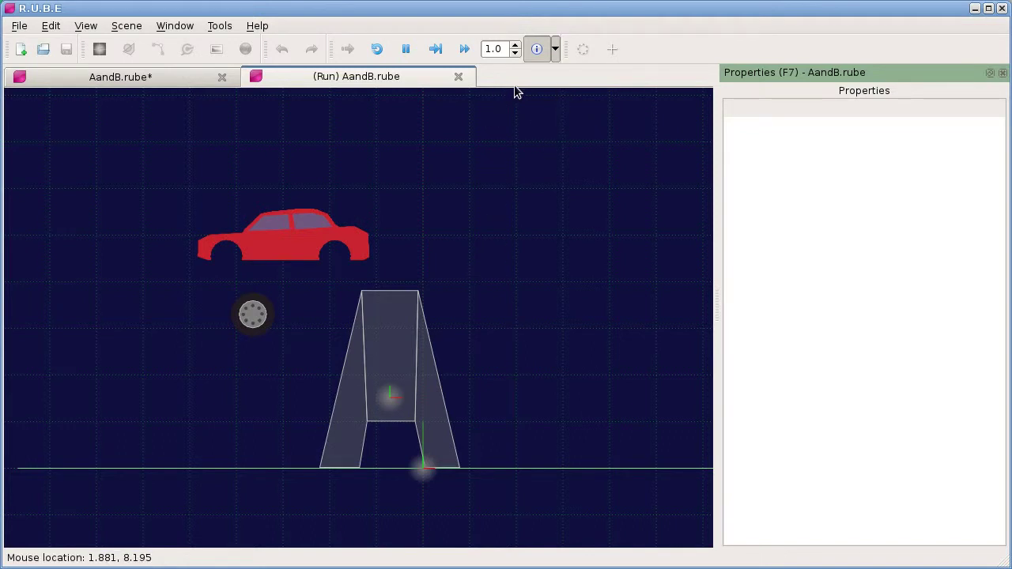
# Step: Return to the AandB.rube scene and move the car image on top of the A-shaped body, centred at about 0.05, 6.12
pyautogui.click(151, 76)
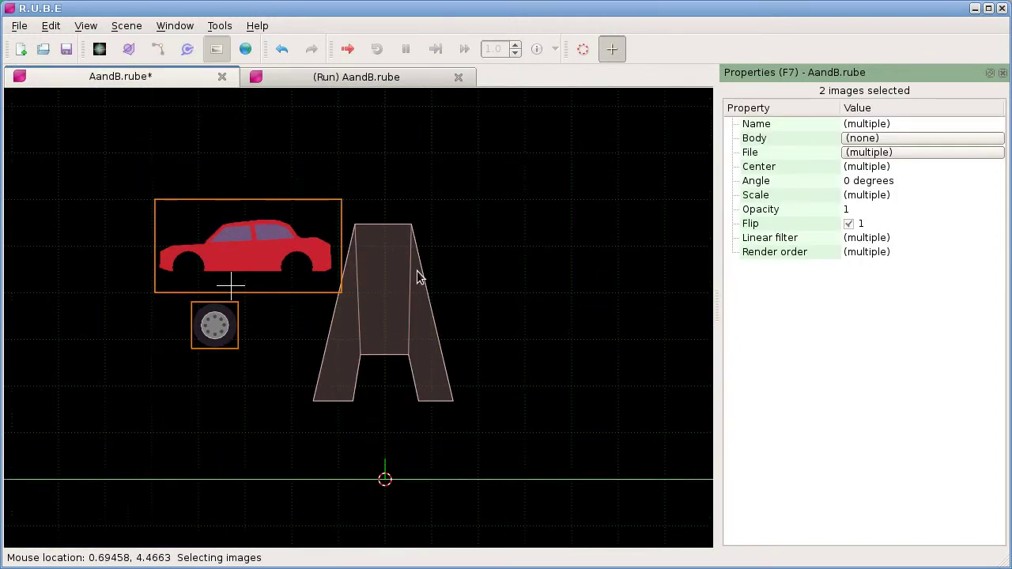
pyautogui.moveTo(248, 259); pyautogui.dragTo(384, 204)
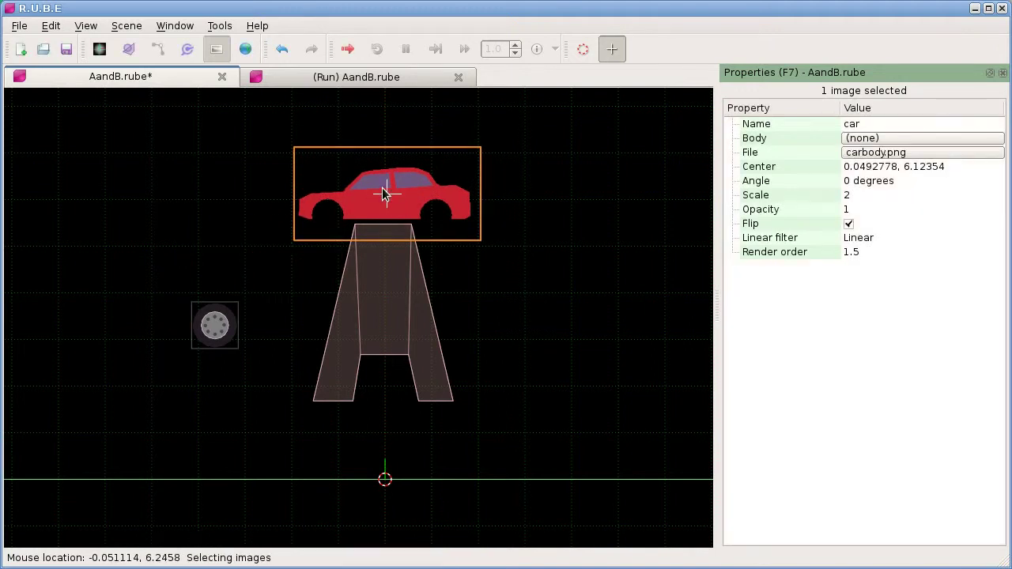
pyautogui.scroll(2, 387, 192)
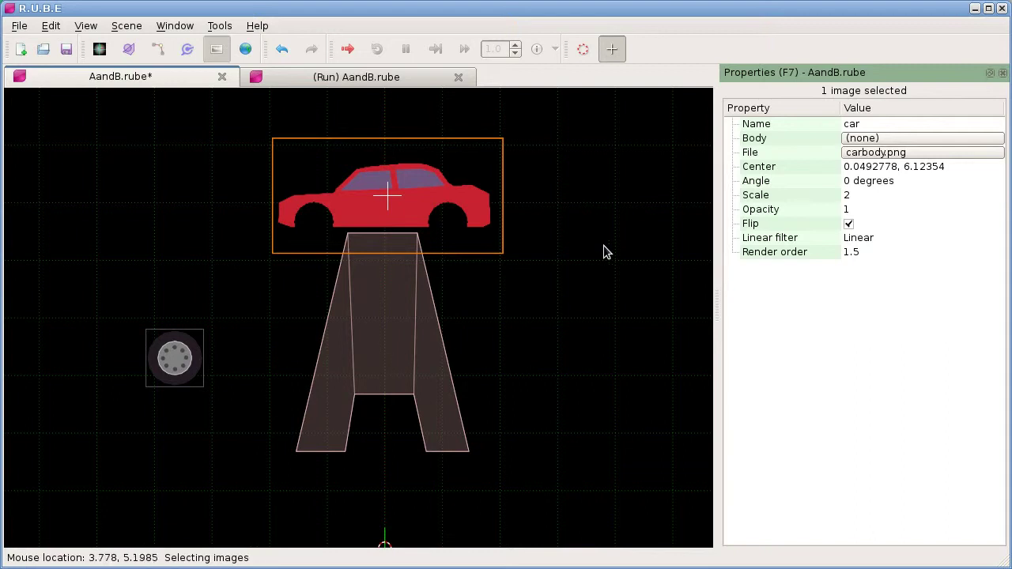
pyautogui.scroll(1, 583, 258)
pyautogui.moveTo(583, 258); pyautogui.dragTo(605, 281, button='right')
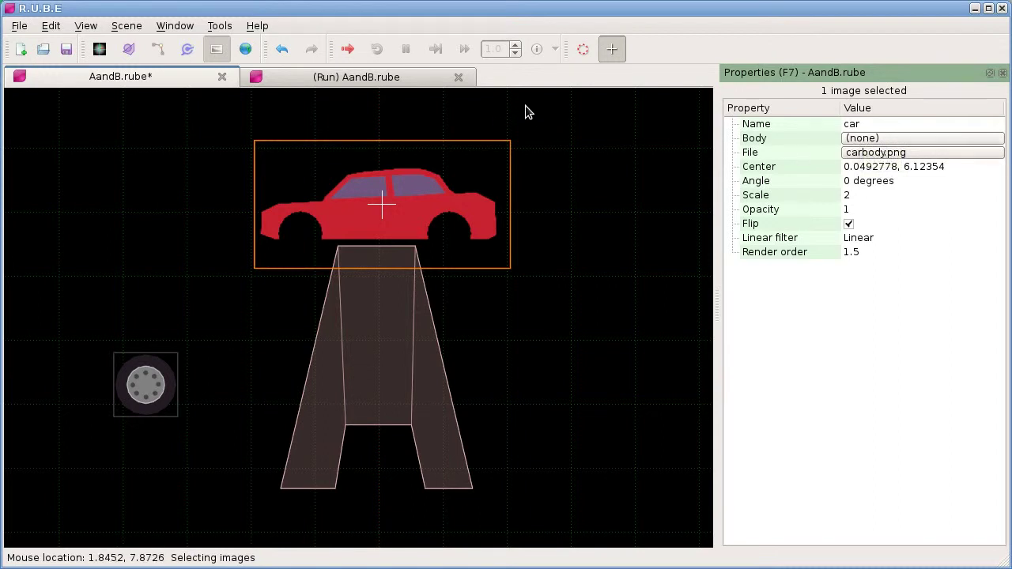
# Step: Attach the car image to the A-shaped body, body1
pyautogui.click(873, 138)
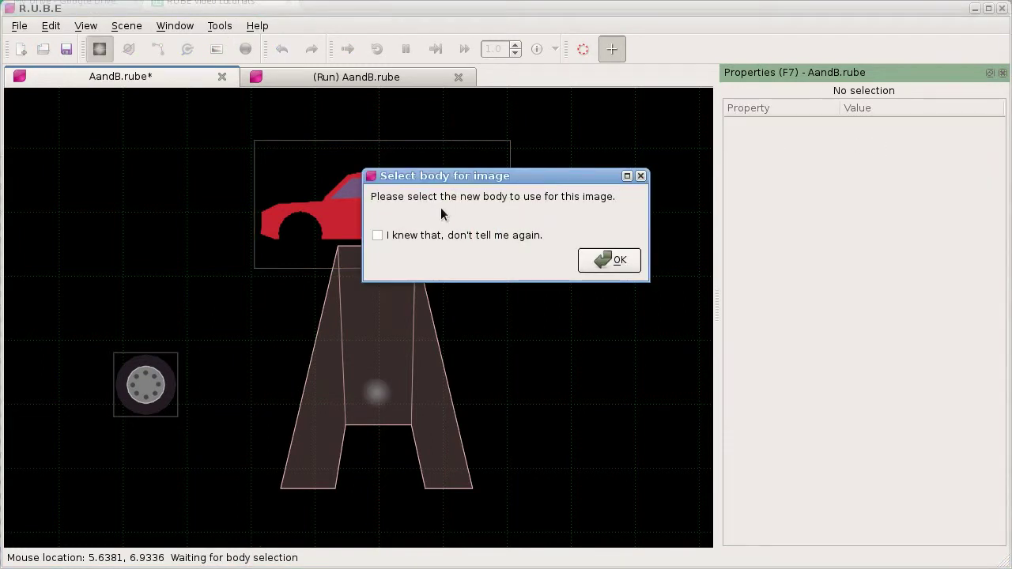
pyautogui.click(591, 264)
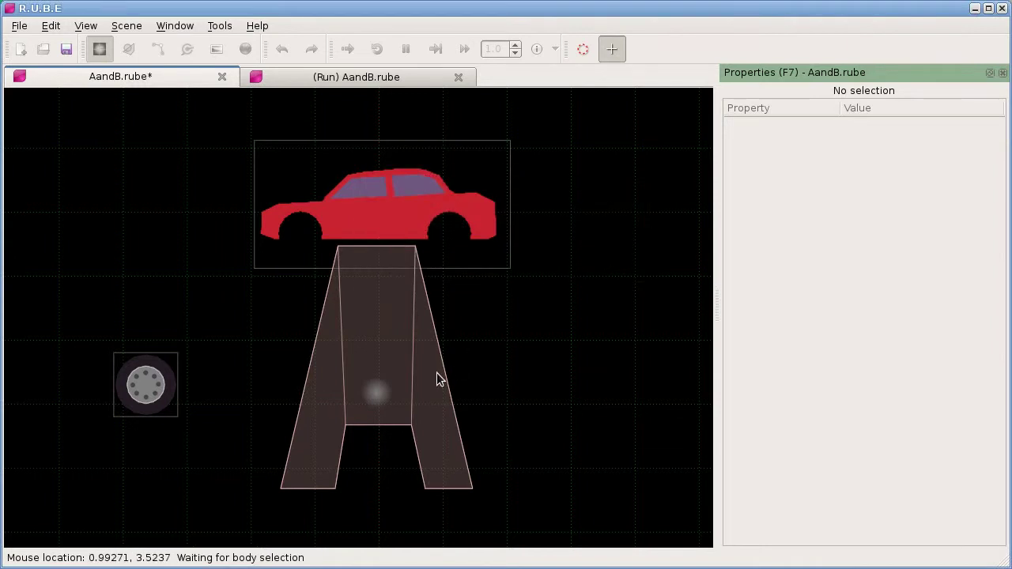
pyautogui.click(378, 396)
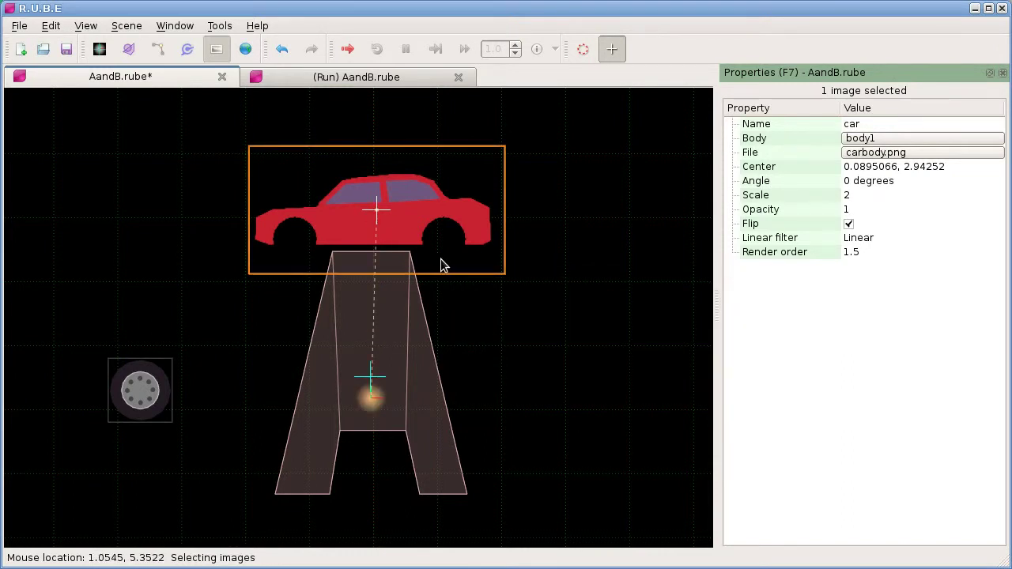
# Step: Alternate between selecting bodies and selecting images to examine how the car image is linked to the A-shaped body's origin
pyautogui.moveTo(442, 265)
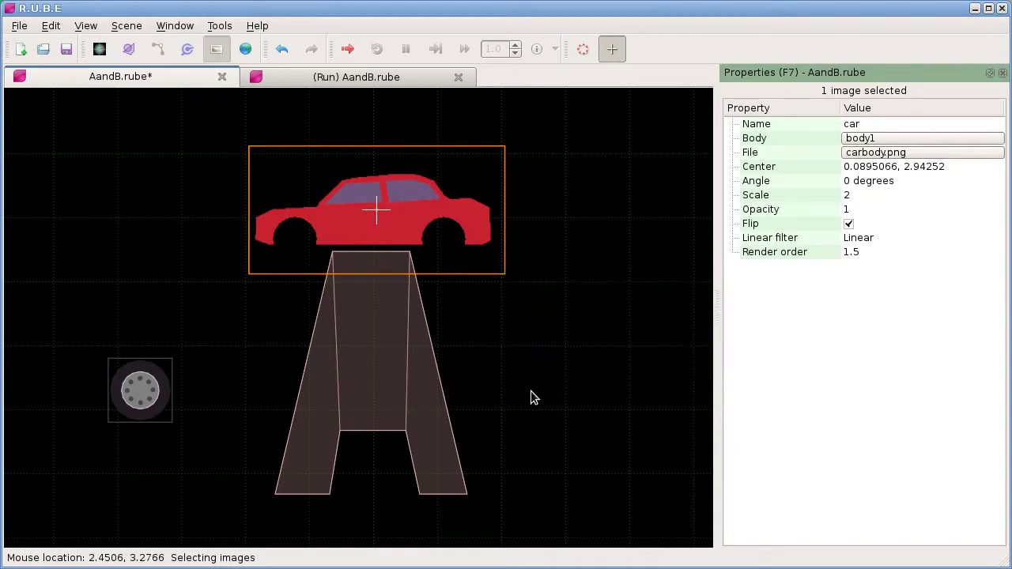
pyautogui.press('b')
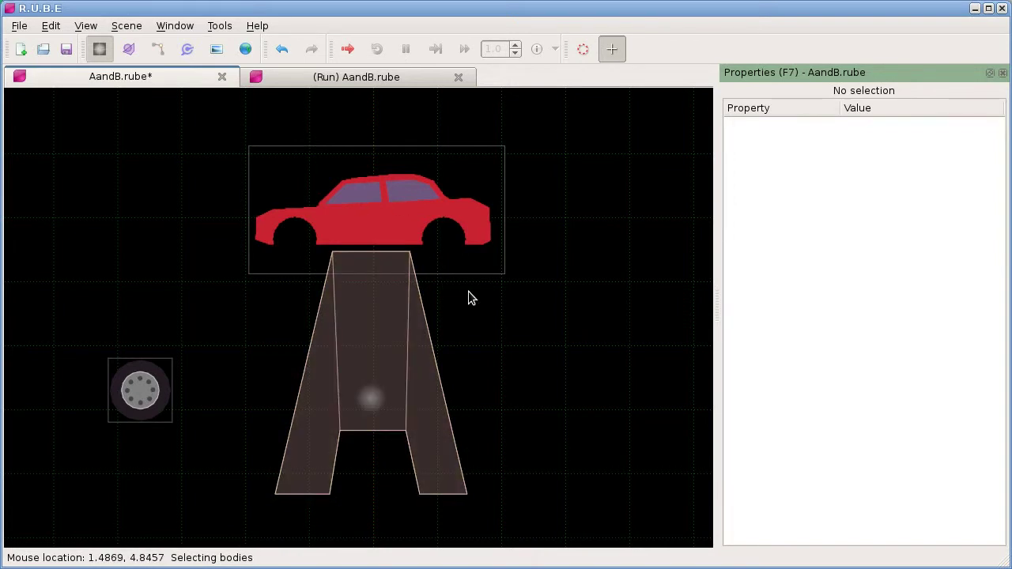
pyautogui.press('i')
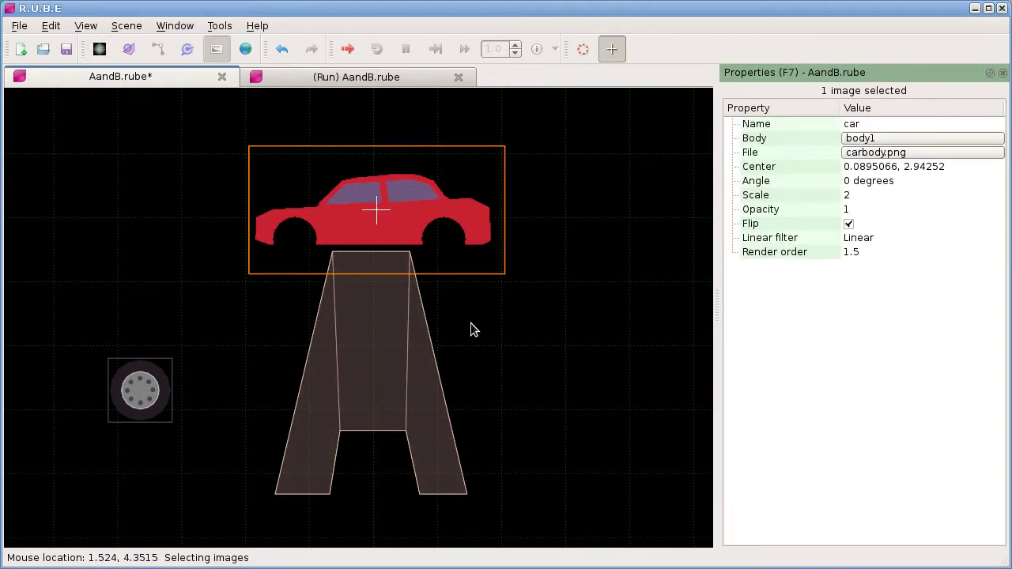
pyautogui.press('b')
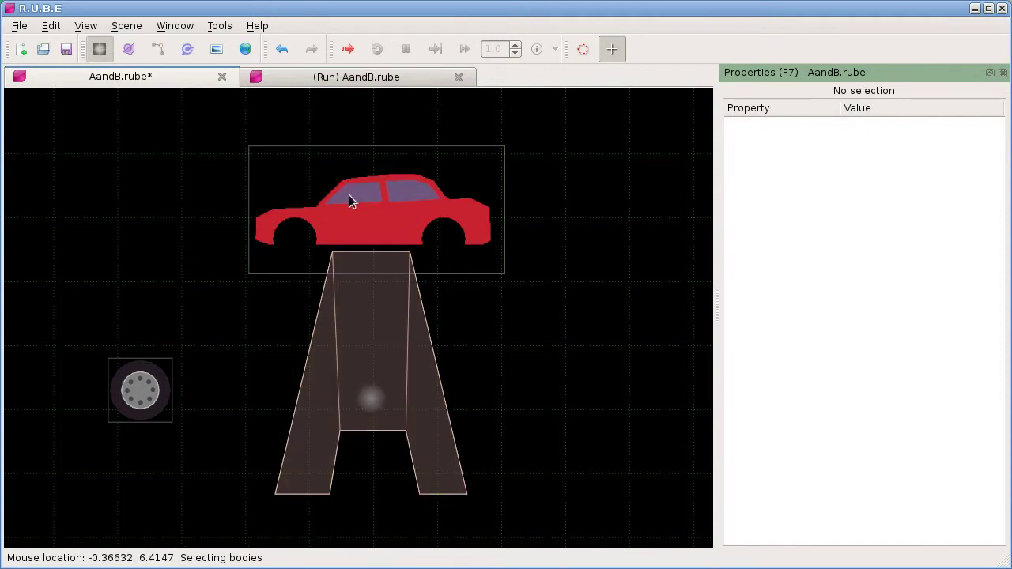
pyautogui.press('i')
pyautogui.click(444, 246)
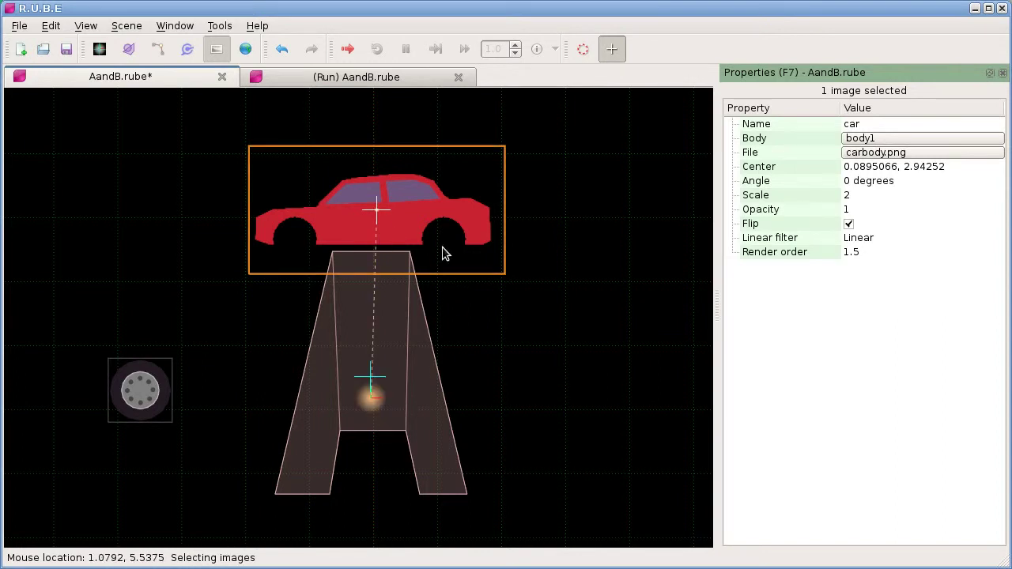
pyautogui.press('b')
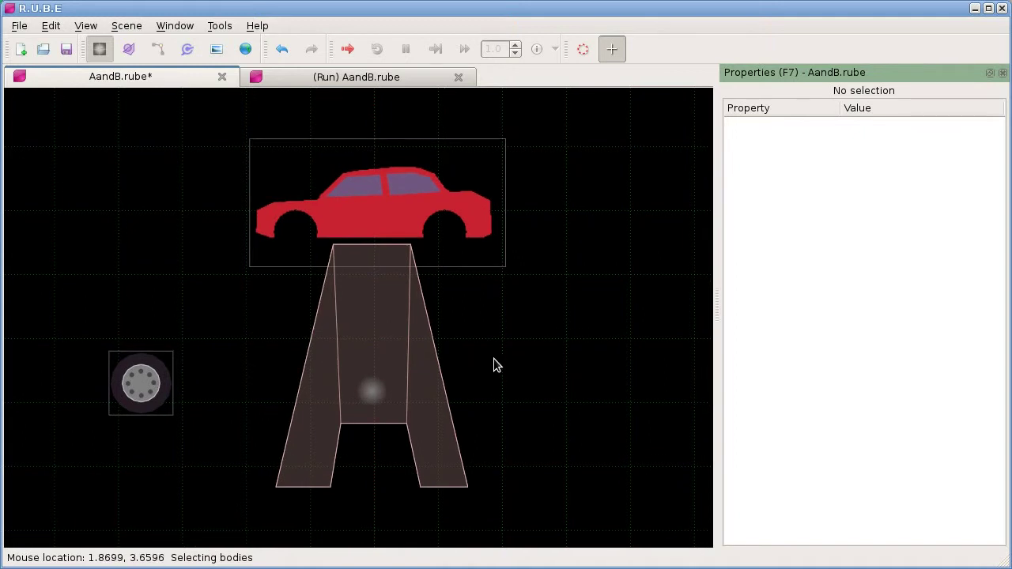
pyautogui.press('i')
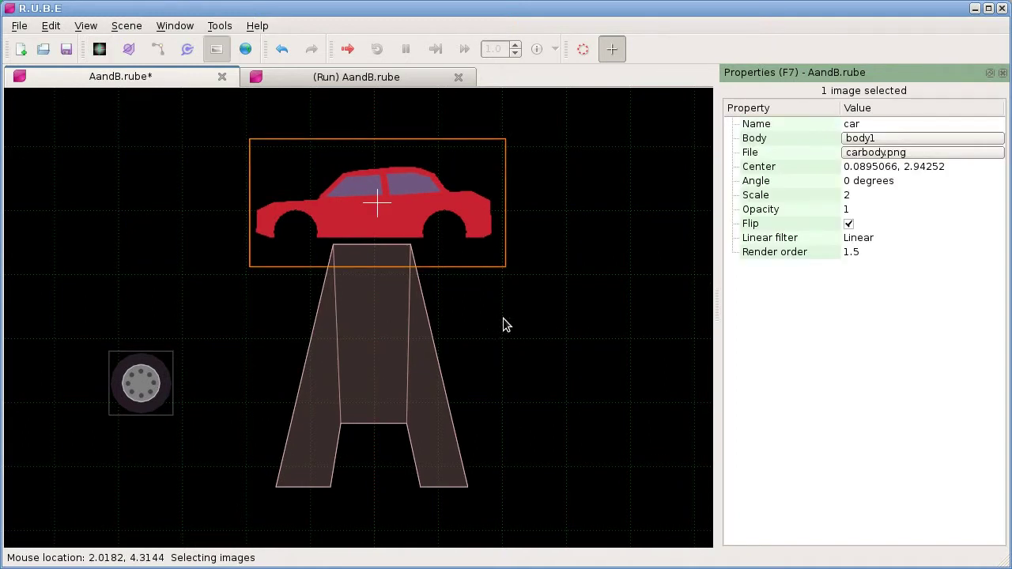
# Step: Run the simulation again and pull the A-shaped body around with the car image attached to it
pyautogui.press('F5')
pyautogui.moveTo(453, 392); pyautogui.dragTo(400, 292)
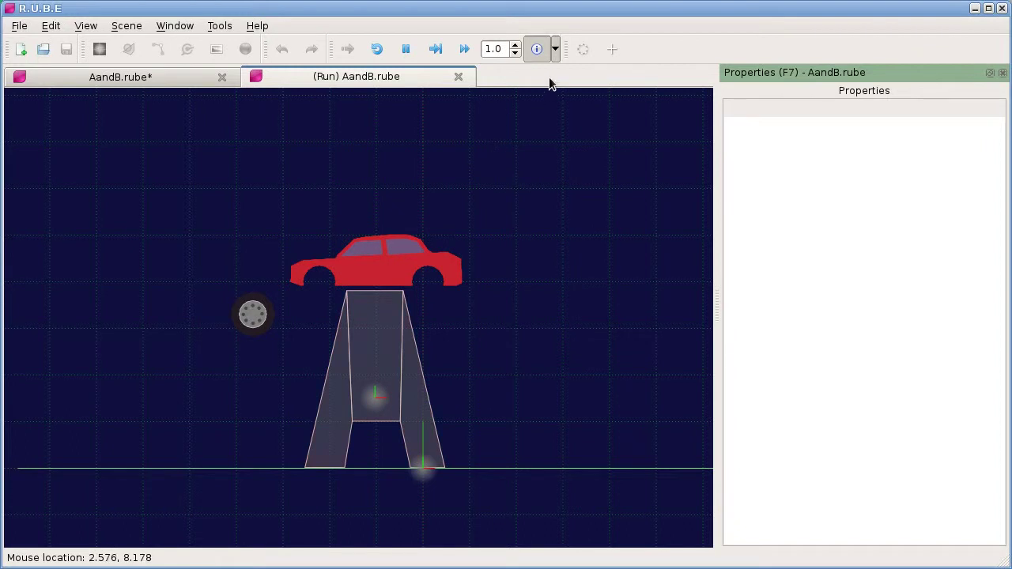
# Step: Switch the display of body images off and back on in the running simulation, and do the same for backing images
pyautogui.click(556, 50)
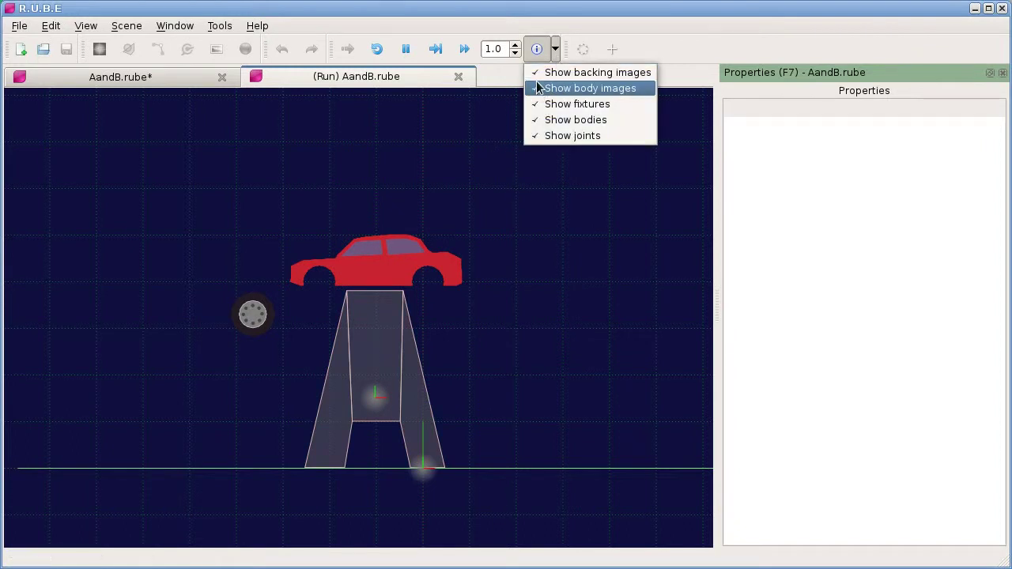
pyautogui.click(538, 88)
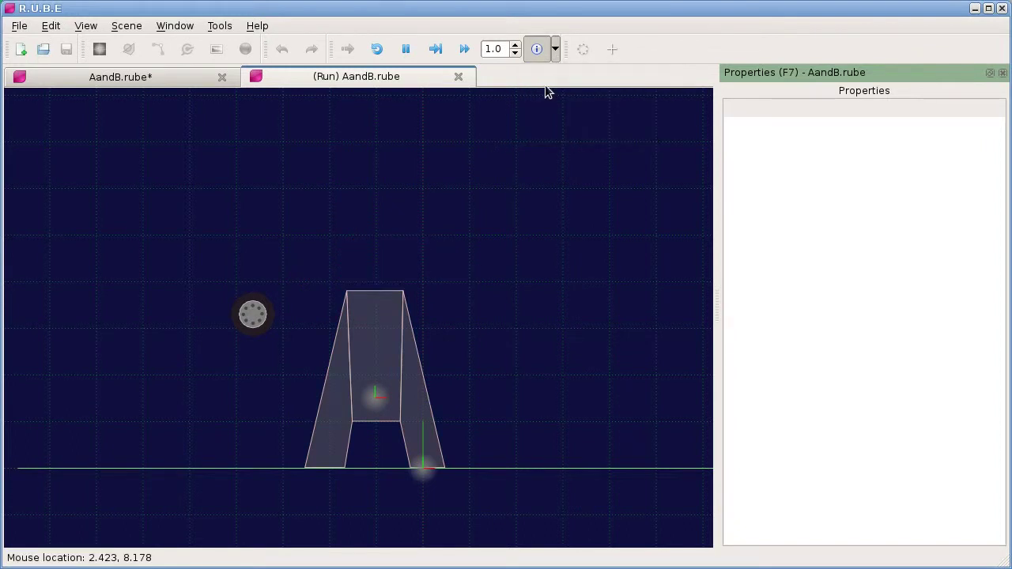
pyautogui.click(555, 49)
pyautogui.click(538, 88)
pyautogui.click(554, 51)
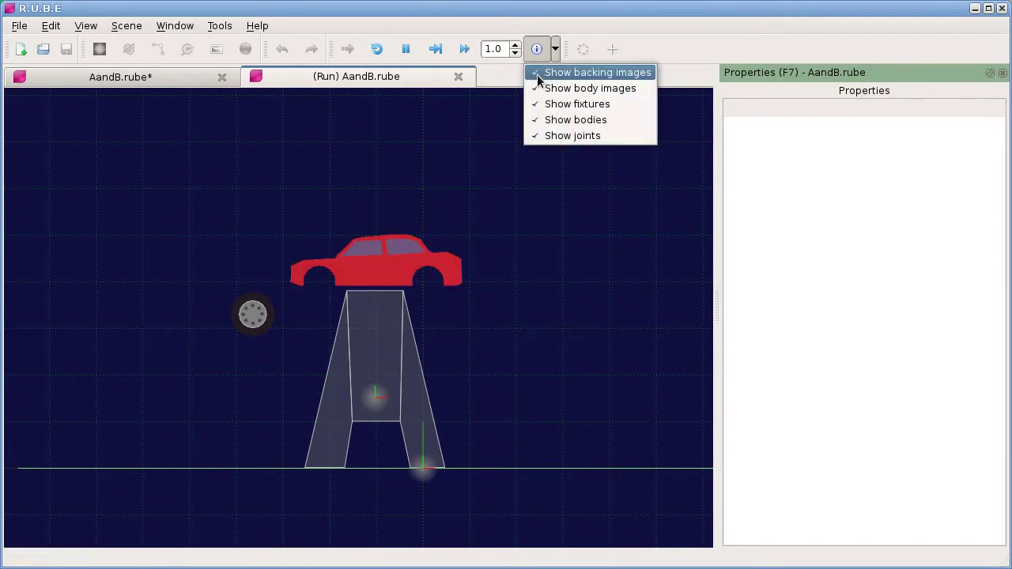
pyautogui.click(537, 74)
pyautogui.click(554, 50)
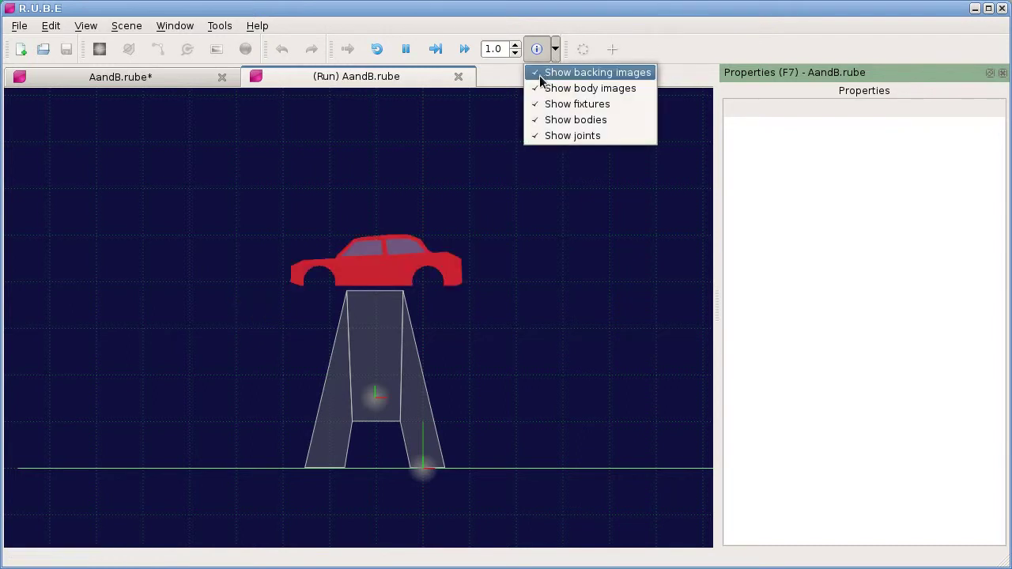
pyautogui.click(539, 73)
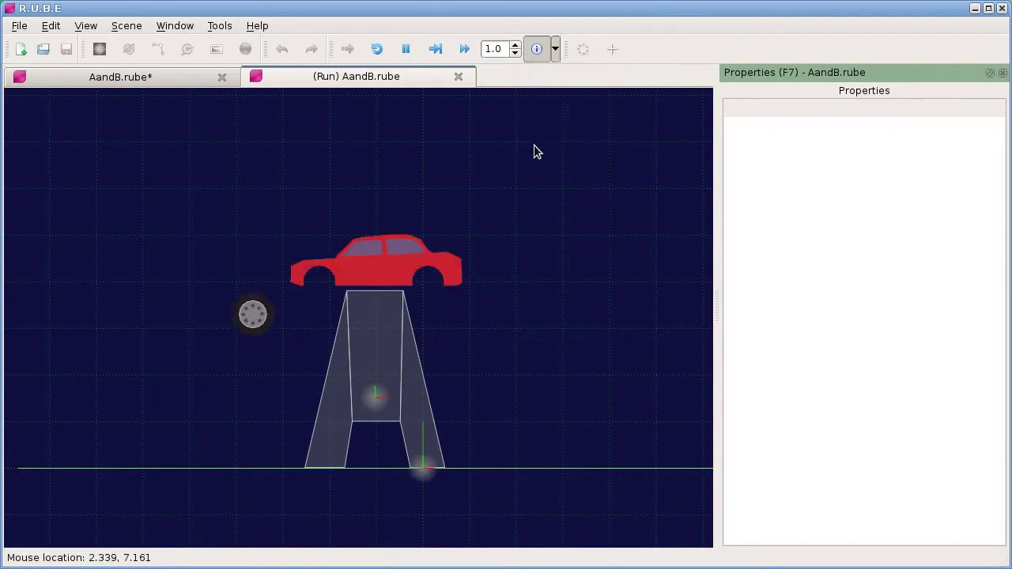
# Step: Return to the scene and attach the tire image to body1, choosing not to be shown the body selection message again
pyautogui.click(157, 80)
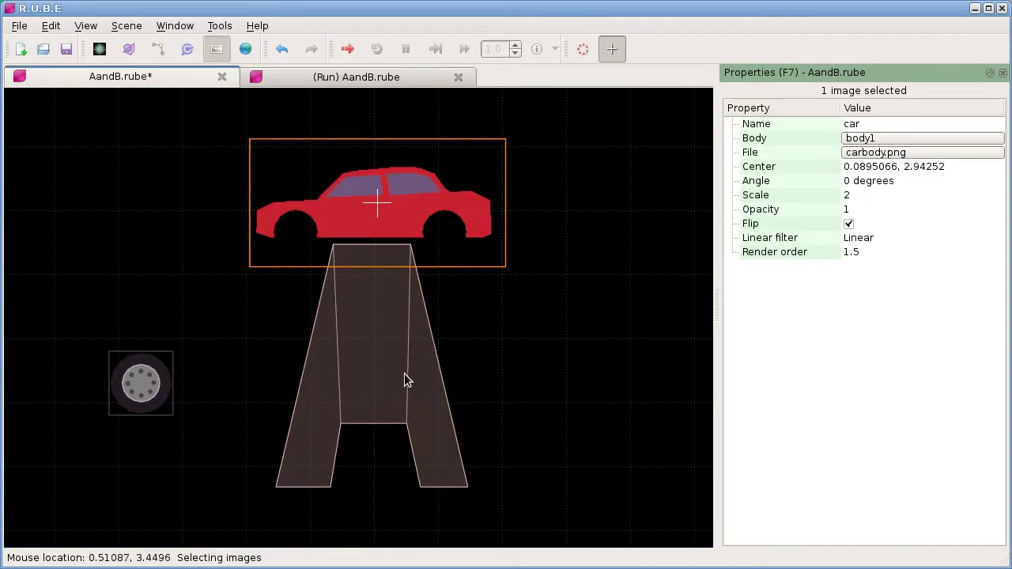
pyautogui.click(154, 383)
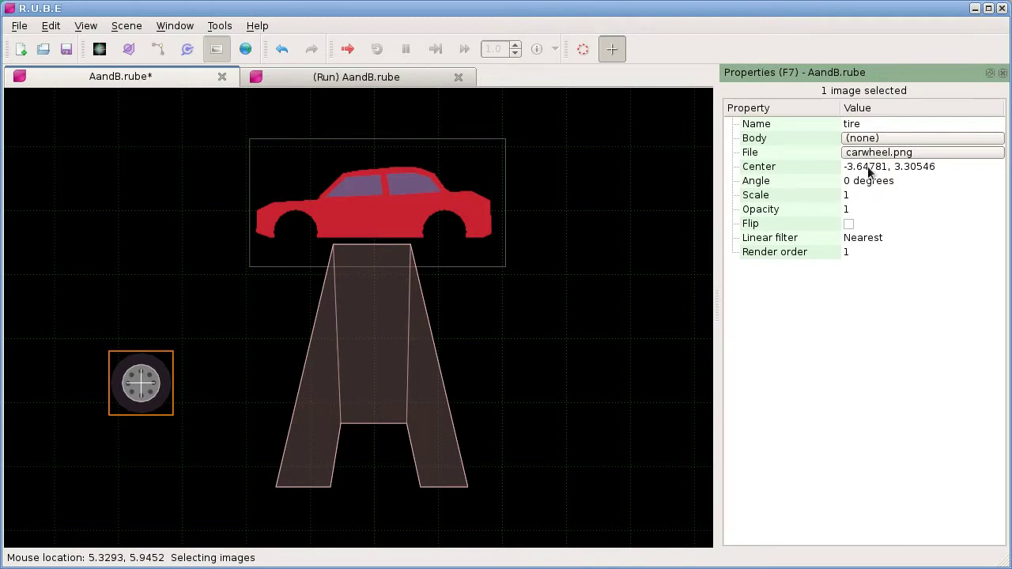
pyautogui.click(862, 143)
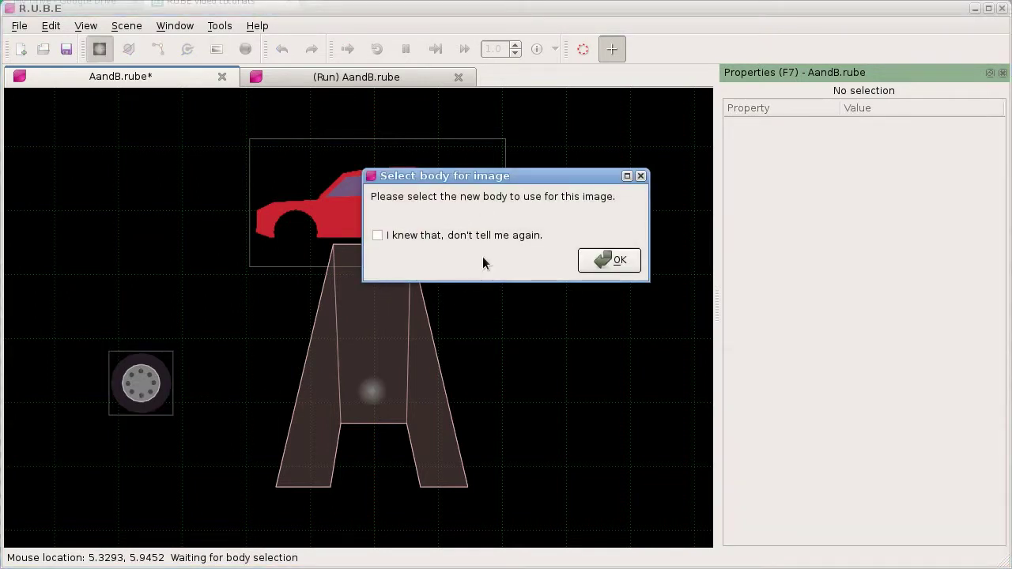
pyautogui.click(409, 235)
pyautogui.click(599, 260)
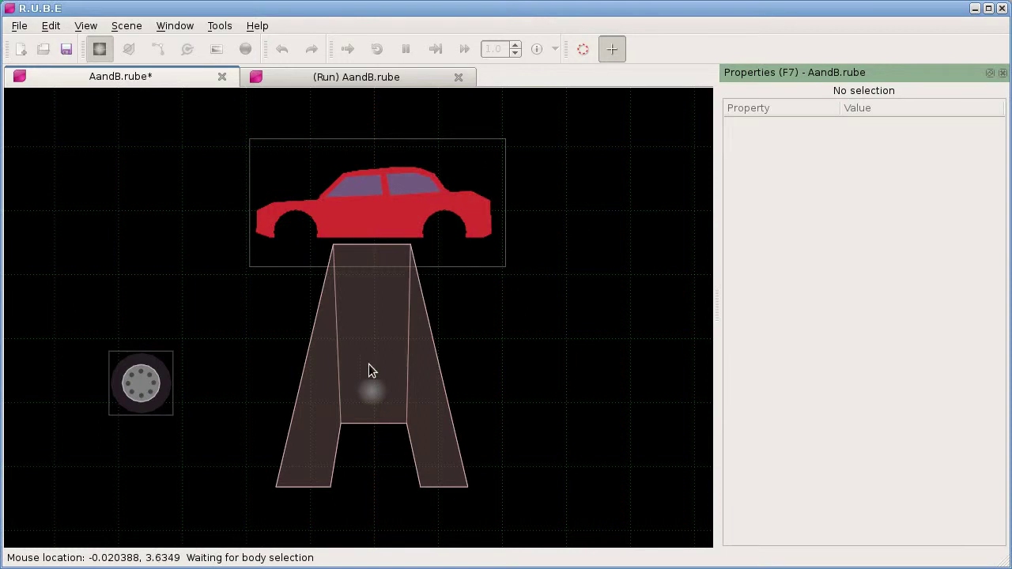
pyautogui.click(372, 394)
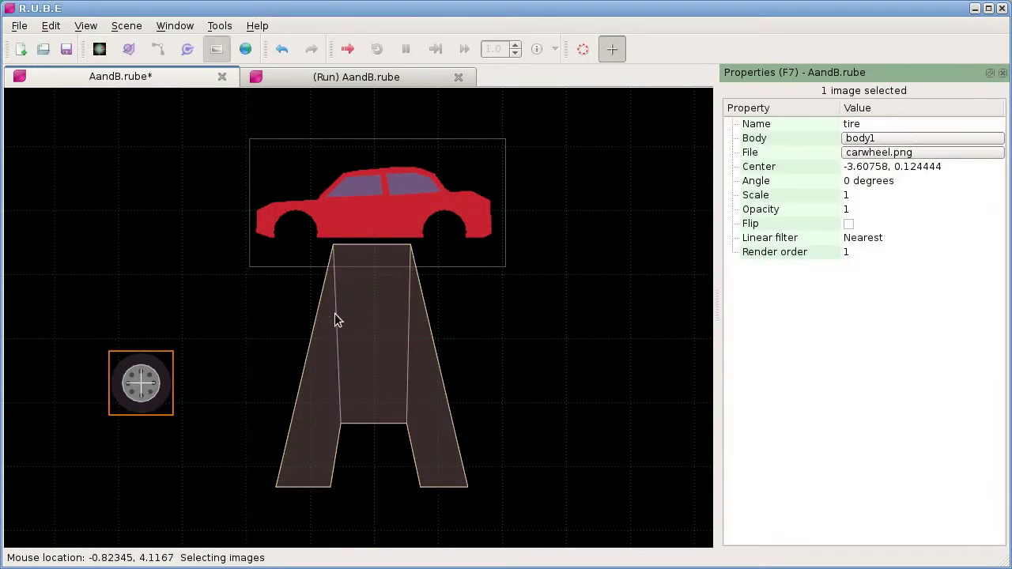
# Step: Rerun the simulation and pull the A-shaped body around with both the car and tire images attached
pyautogui.hotkey('ctrl', 'r')
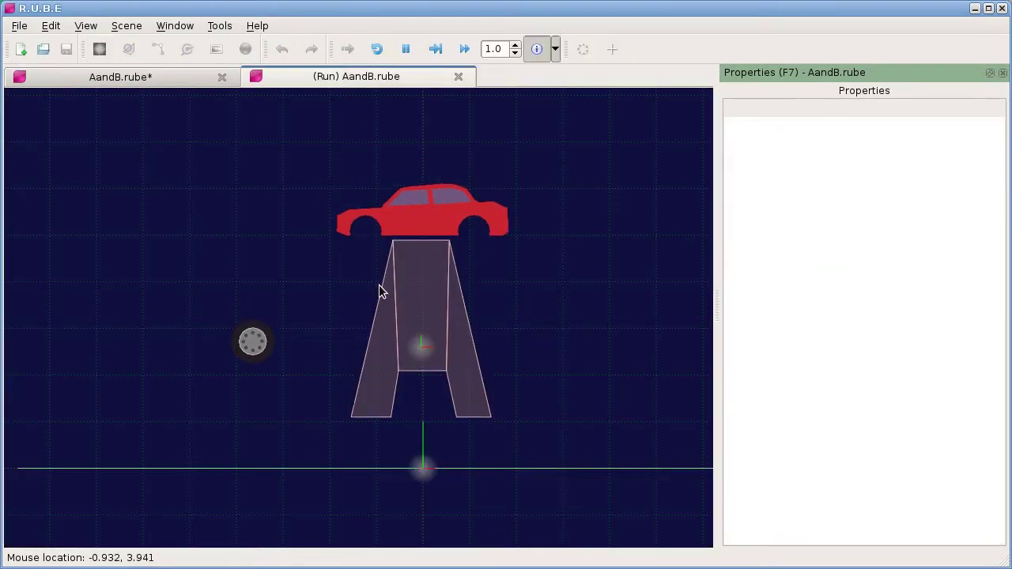
pyautogui.moveTo(384, 335); pyautogui.dragTo(380, 371)
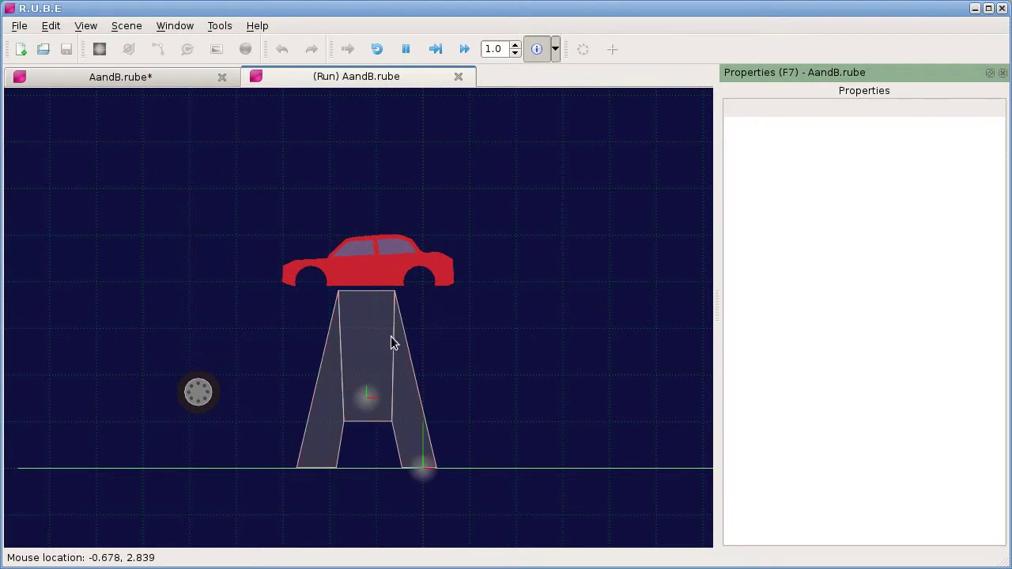
# Step: Return to the scene, move the car image to the right of the A-shaped body and rotate it to about -75 degrees
pyautogui.click(171, 78)
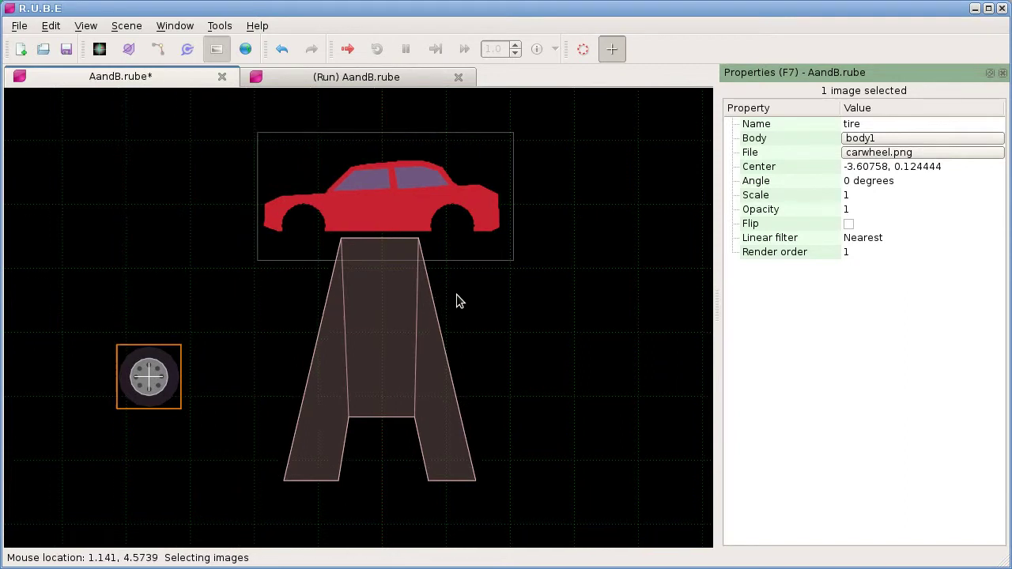
pyautogui.scroll(-2, 475, 305)
pyautogui.moveTo(485, 307); pyautogui.dragTo(432, 304, button='right')
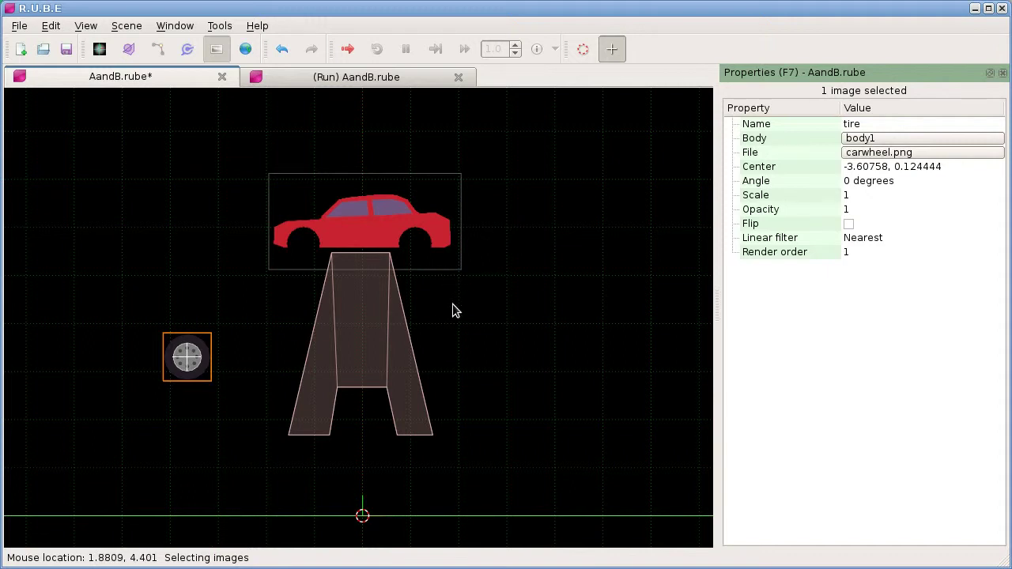
pyautogui.moveTo(452, 304); pyautogui.dragTo(453, 301, button='right')
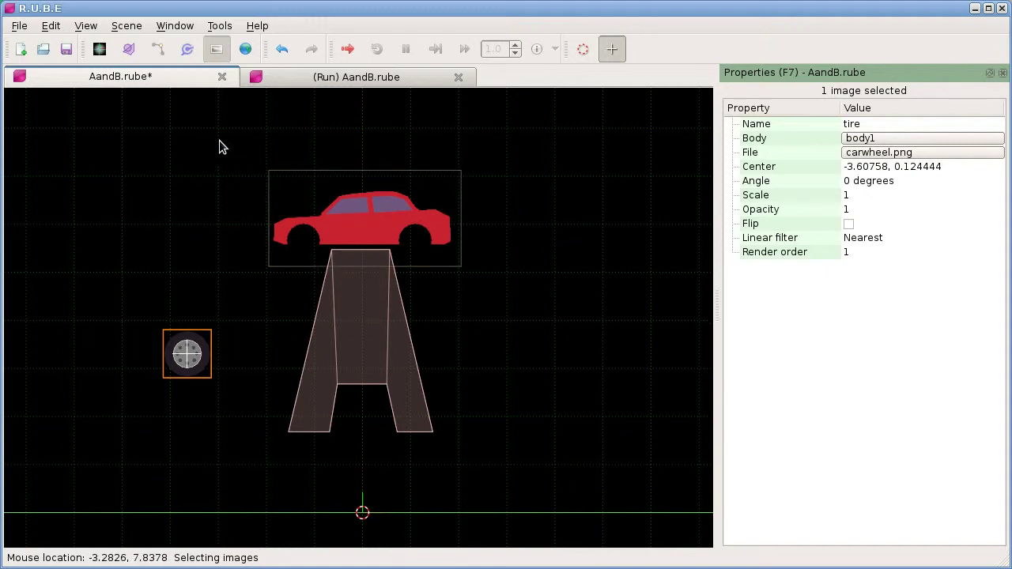
pyautogui.click(334, 208)
pyautogui.moveTo(442, 219); pyautogui.dragTo(533, 281)
pyautogui.press('r')
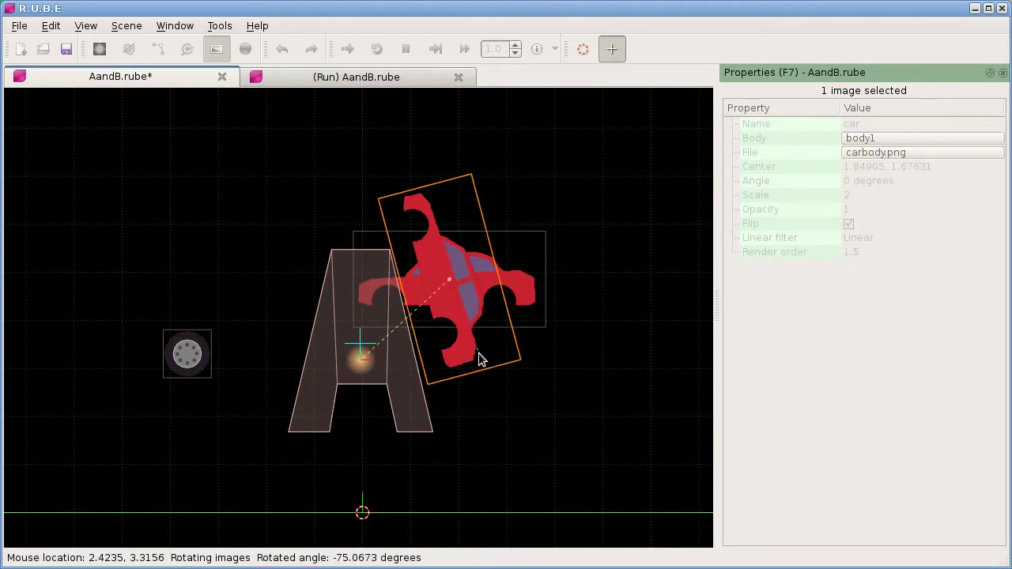
pyautogui.click(480, 360)
# Step: Align the car image along the right leg of the A at about 1.70, 0.56, adjusting its angle to about -76 degrees
pyautogui.press('g')
pyautogui.click(521, 318)
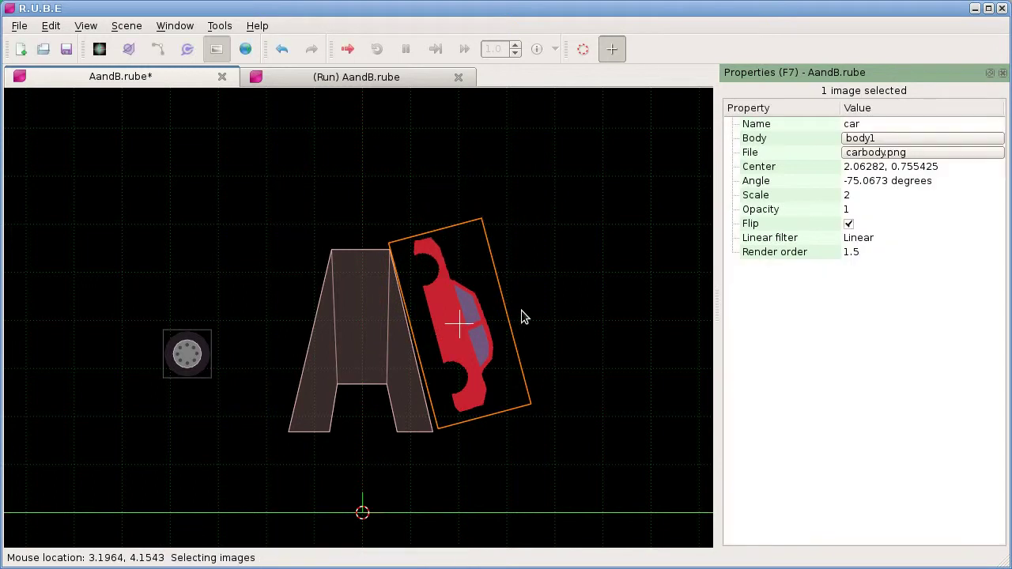
pyautogui.press('g')
pyautogui.click(559, 287)
pyautogui.press('r')
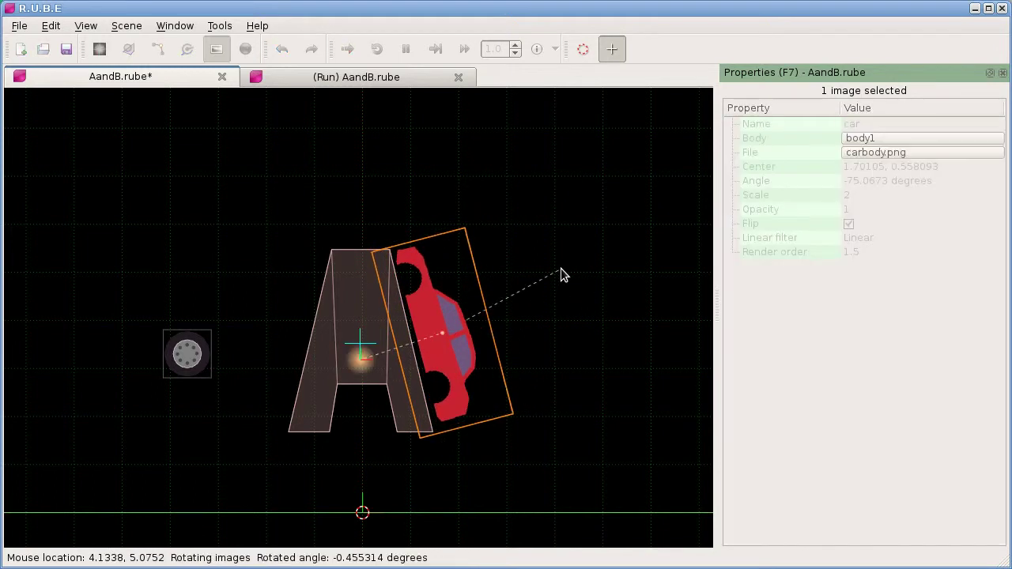
pyautogui.click(560, 274)
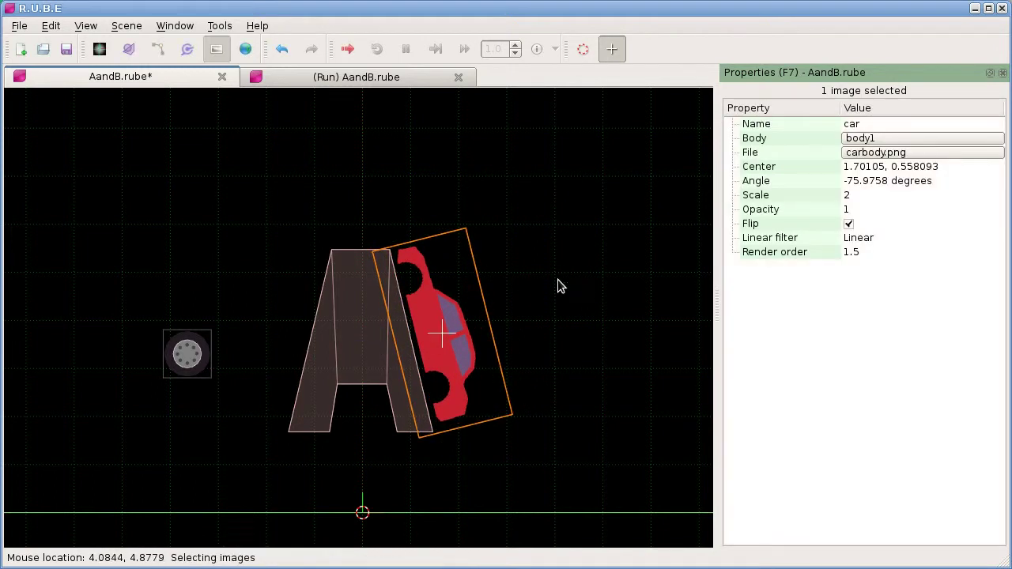
# Step: Move the tire image so it sits centred just above the top of the A-shaped body
pyautogui.click(204, 360)
pyautogui.press('g')
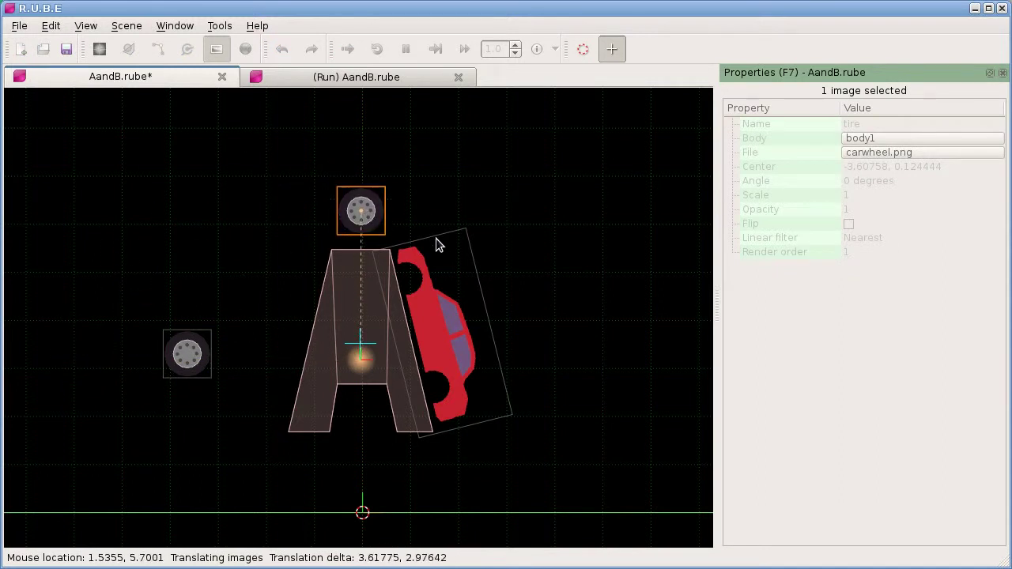
pyautogui.click(436, 244)
# Step: Duplicate the car image and place the copy on the left side of the A-shaped body
pyautogui.click(445, 332)
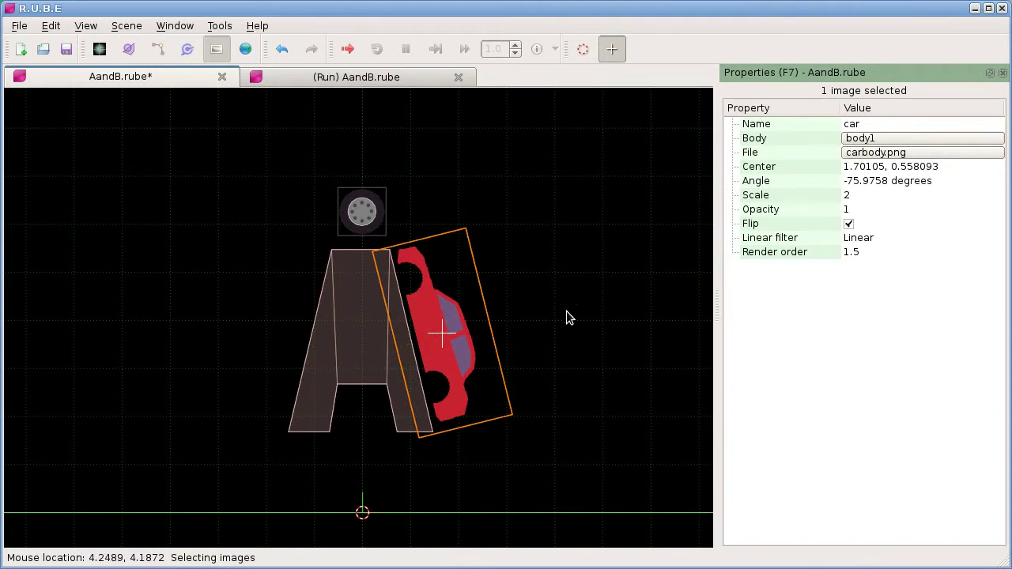
pyautogui.hotkey('ctrl', 'd')
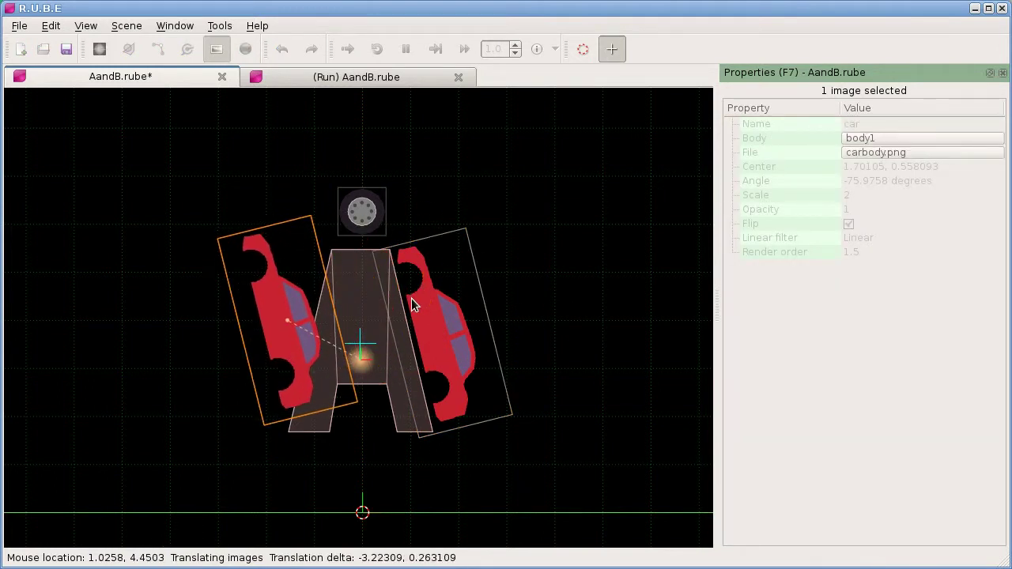
pyautogui.click(387, 316)
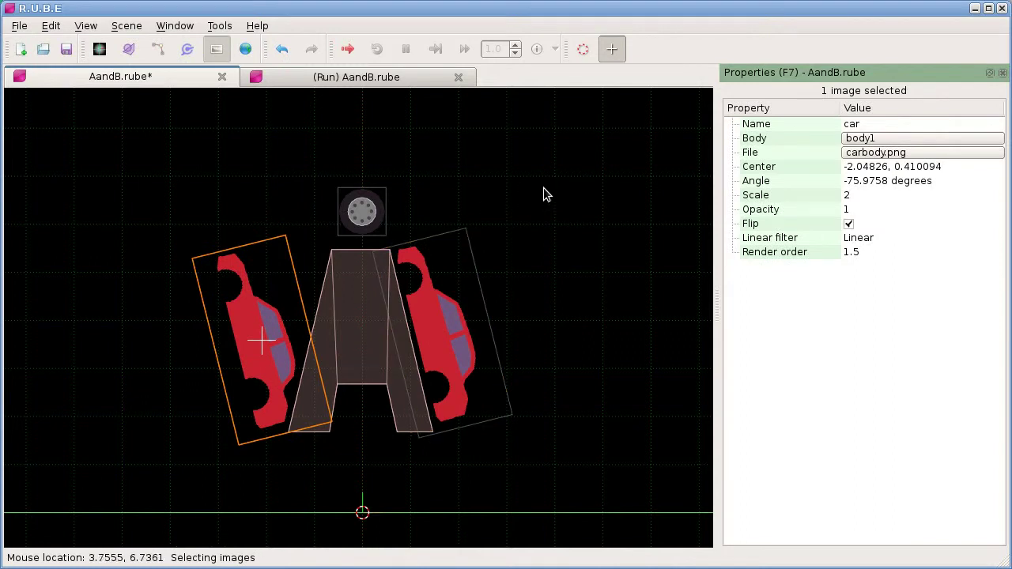
# Step: Rotate the copied car image to about 76 degrees, turn off its flip and align it against the left leg of the A
pyautogui.press('r')
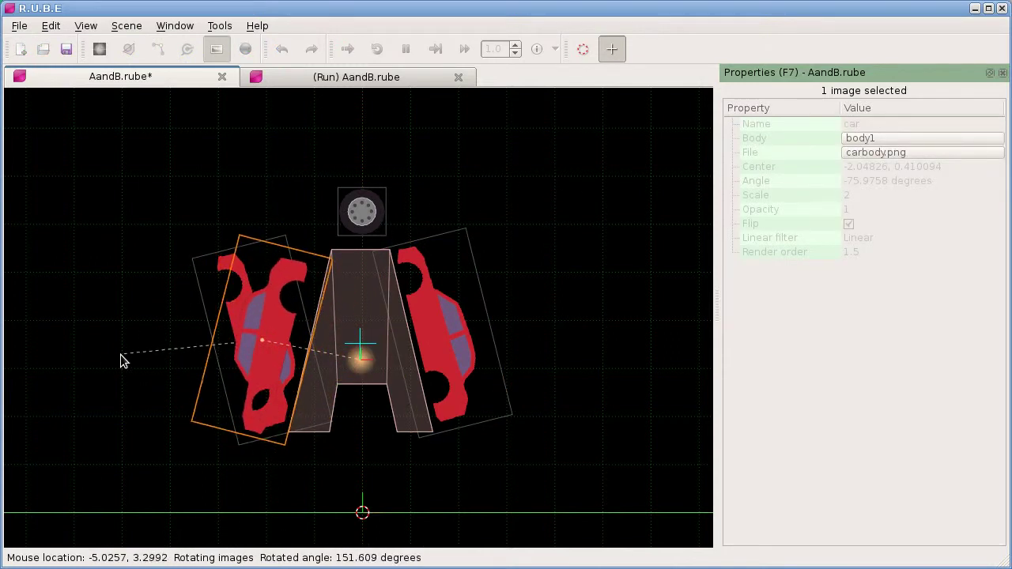
pyautogui.click(122, 357)
pyautogui.press('g')
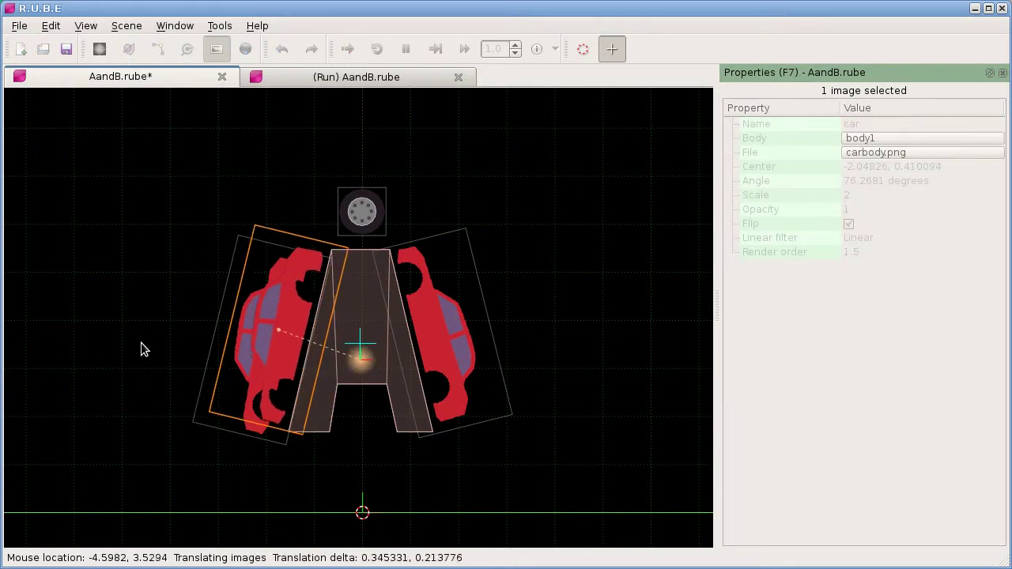
pyautogui.click(142, 348)
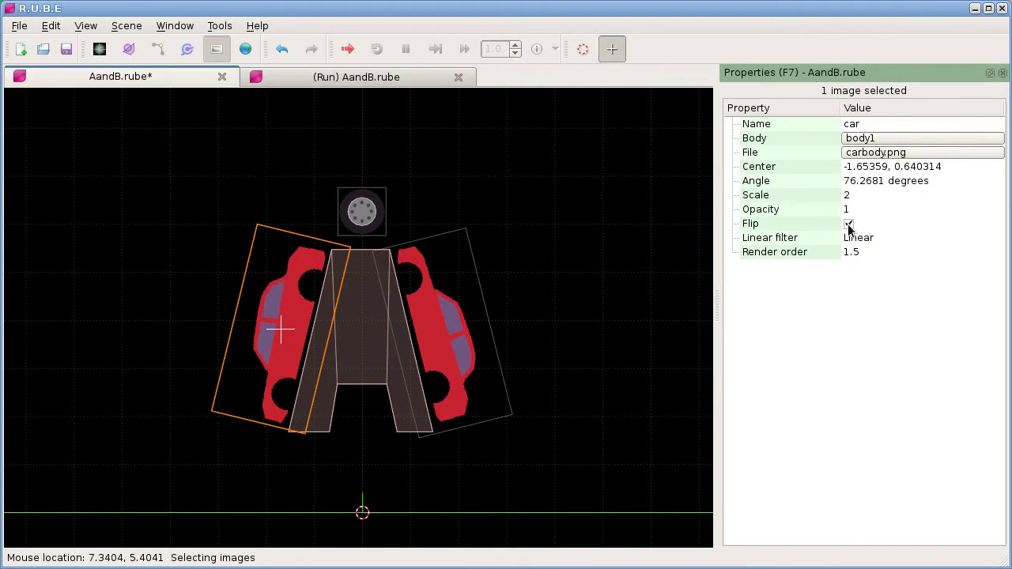
pyautogui.click(848, 224)
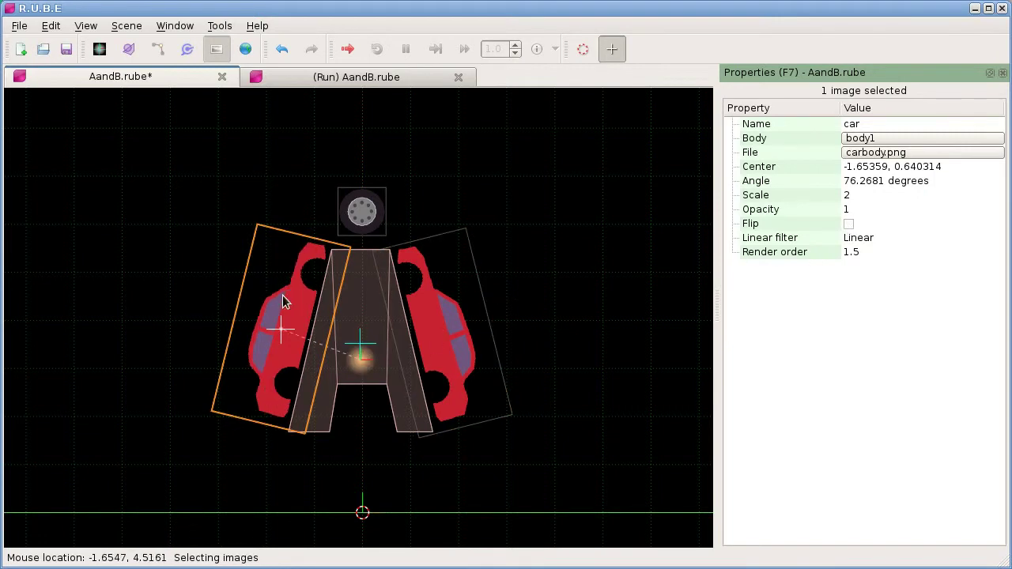
pyautogui.moveTo(284, 295); pyautogui.dragTo(287, 294)
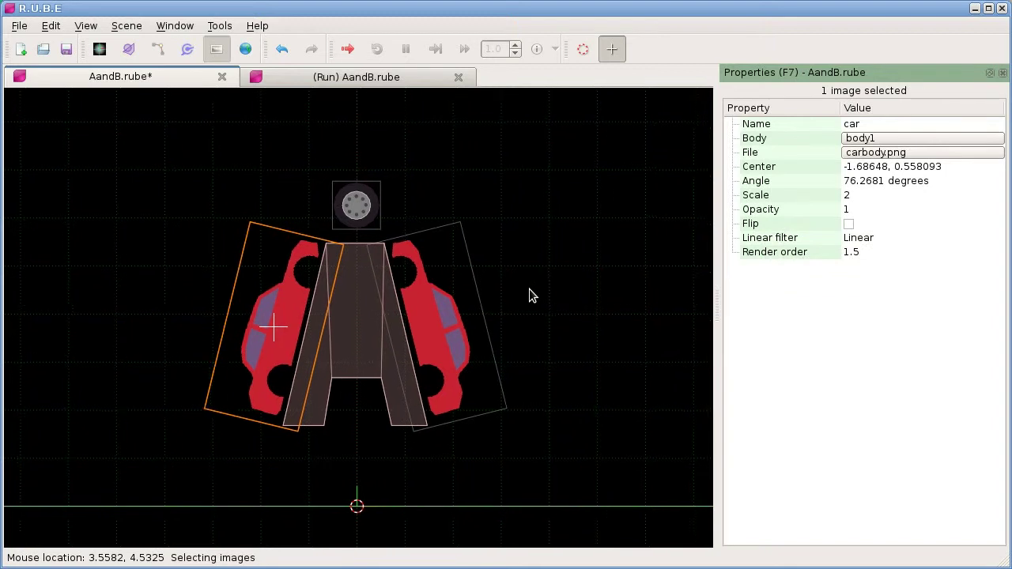
# Step: Set the cursor in the empty space right of the A-shaped body, at about 5.44, 7.03, and add a square body there
pyautogui.moveTo(530, 290); pyautogui.dragTo(533, 292, button='right')
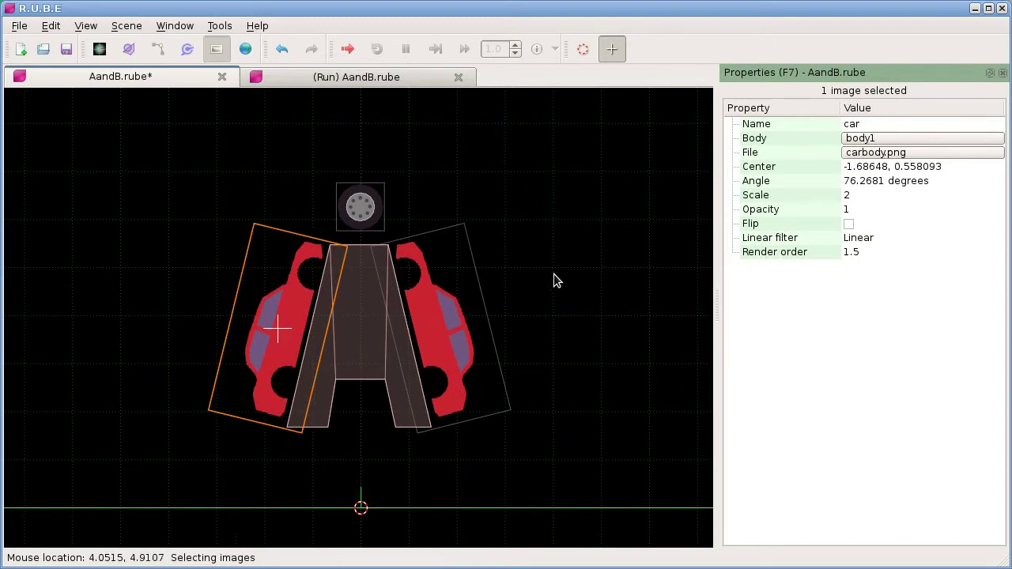
pyautogui.scroll(-3, 551, 273)
pyautogui.scroll(1, 544, 278)
pyautogui.scroll(1, 536, 286)
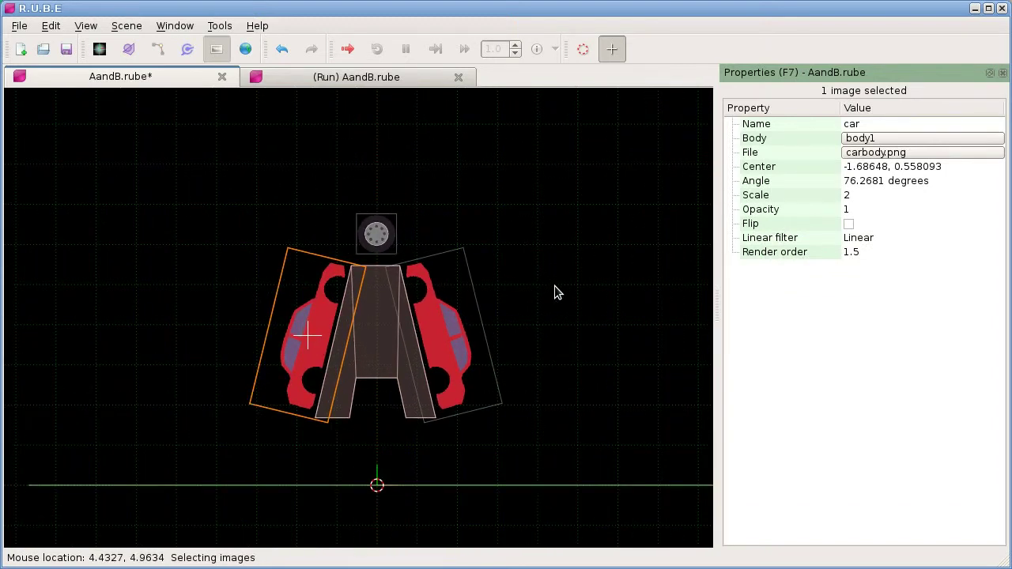
pyautogui.moveTo(556, 292); pyautogui.dragTo(489, 317, button='right')
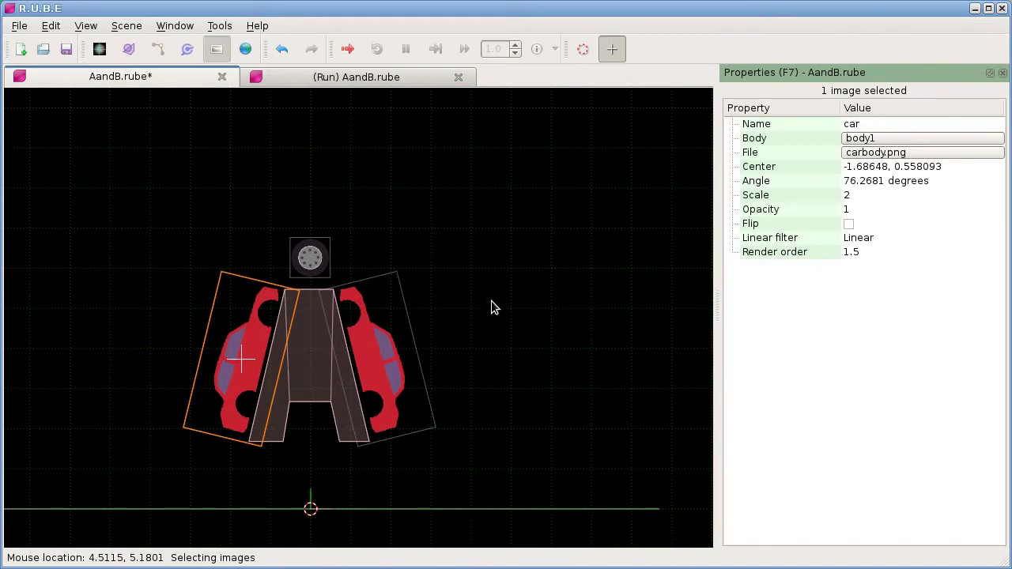
pyautogui.moveTo(497, 324); pyautogui.dragTo(416, 338, button='right')
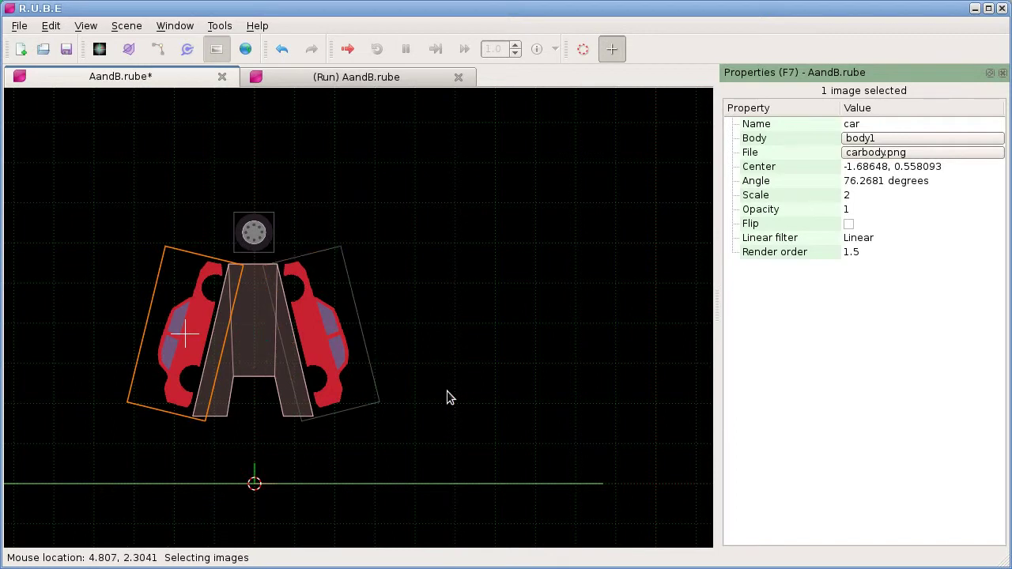
pyautogui.moveTo(452, 251); pyautogui.dragTo(436, 251, button='right')
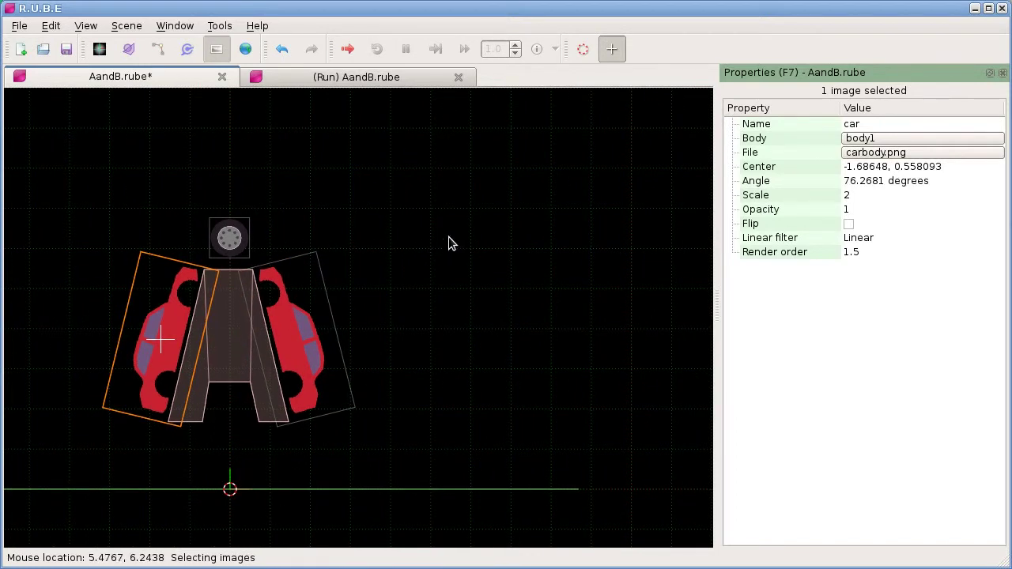
pyautogui.rightClick(448, 207)
pyautogui.press('space')
pyautogui.moveTo(538, 224)
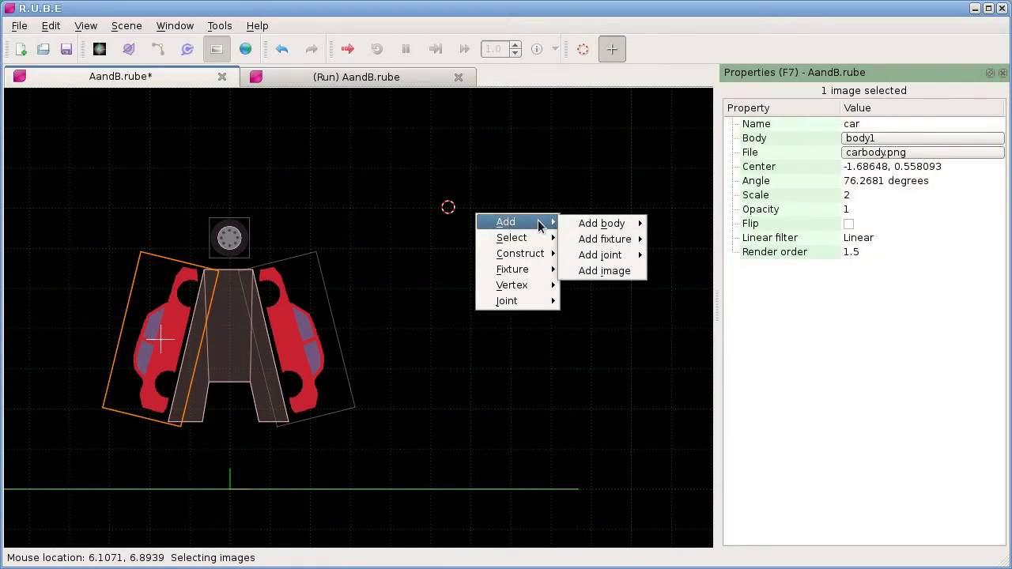
pyautogui.moveTo(602, 257)
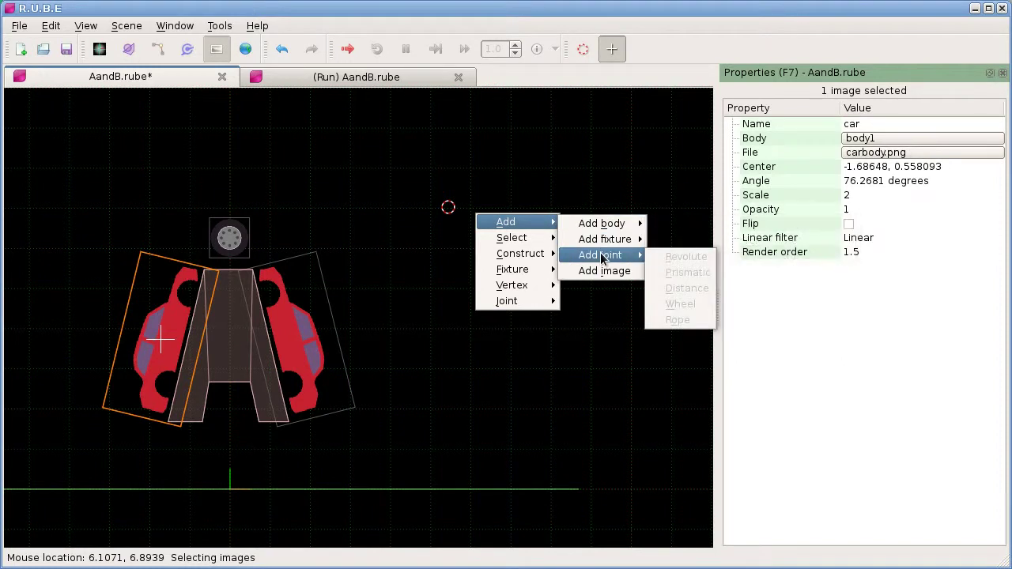
pyautogui.moveTo(602, 224)
pyautogui.click(701, 258)
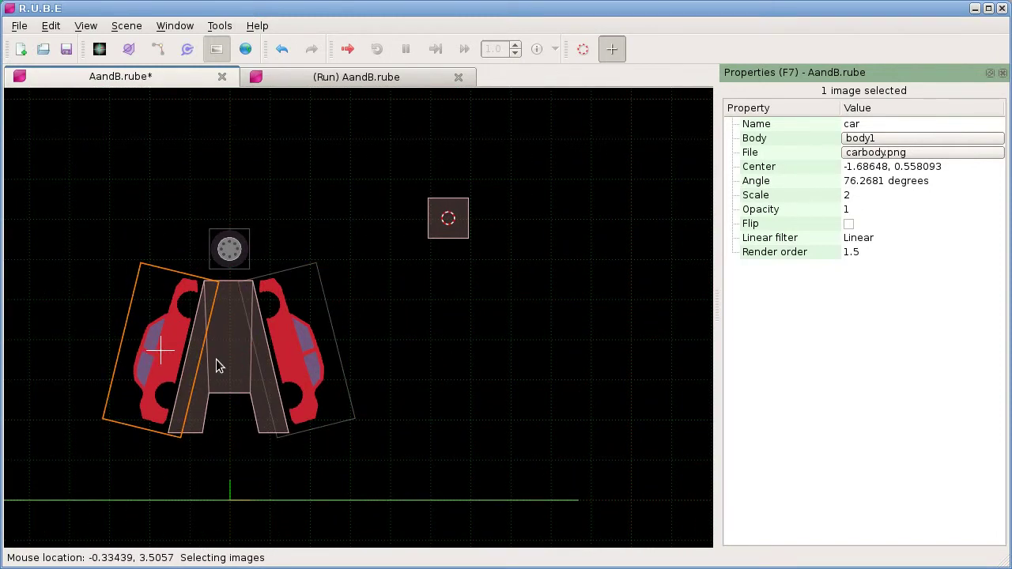
# Step: Run the simulation, pull the A-shaped body around with its two cars and tire attached, and return to the scene
pyautogui.hotkey('ctrl', 'r')
pyautogui.moveTo(415, 378); pyautogui.dragTo(341, 287)
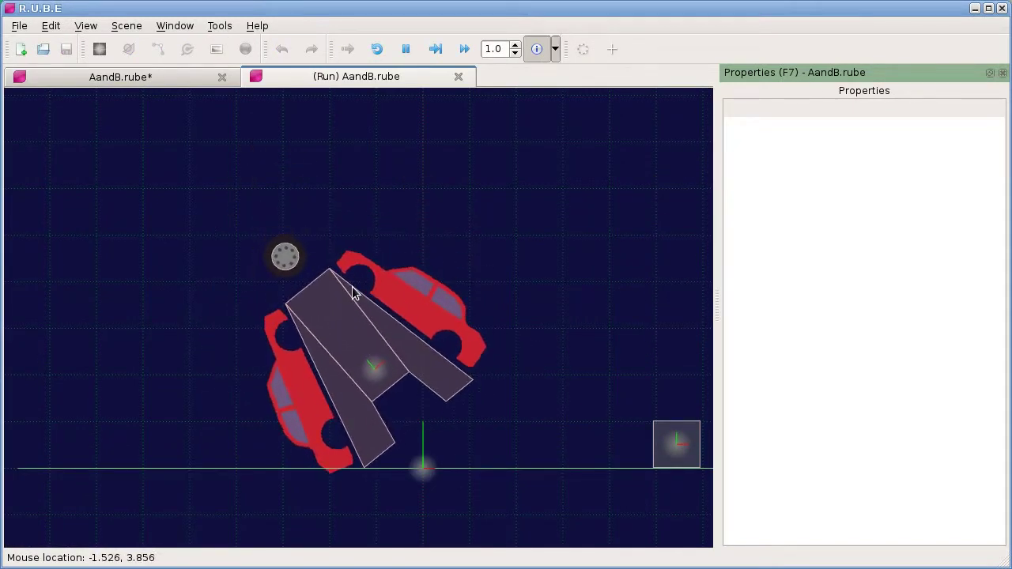
pyautogui.click(154, 72)
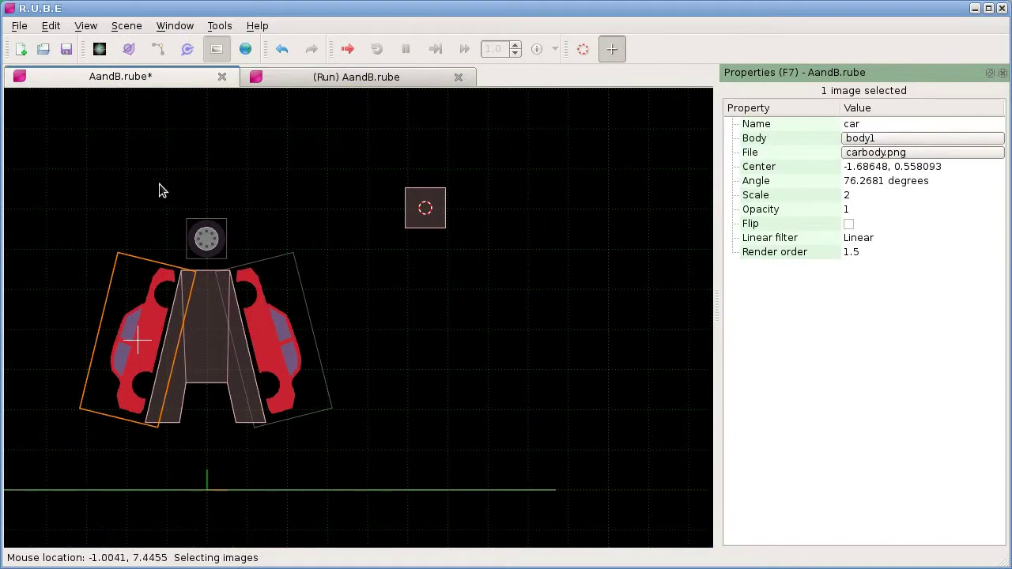
# Step: Select the two car images and the tire image, copy them, and check the paste option with no body selected
pyautogui.moveTo(156, 198); pyautogui.dragTo(277, 304)
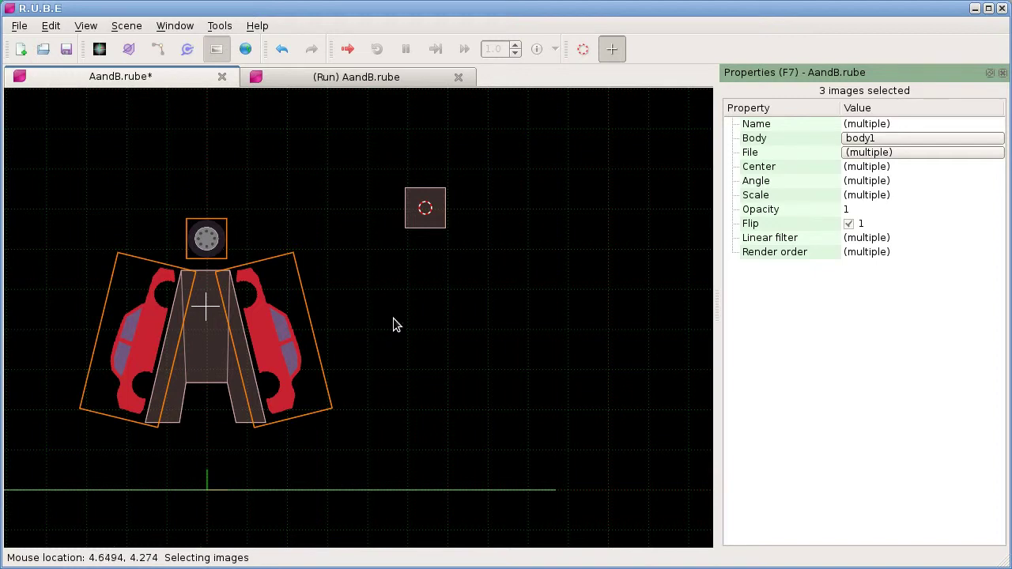
pyautogui.moveTo(399, 318); pyautogui.dragTo(406, 326, button='right')
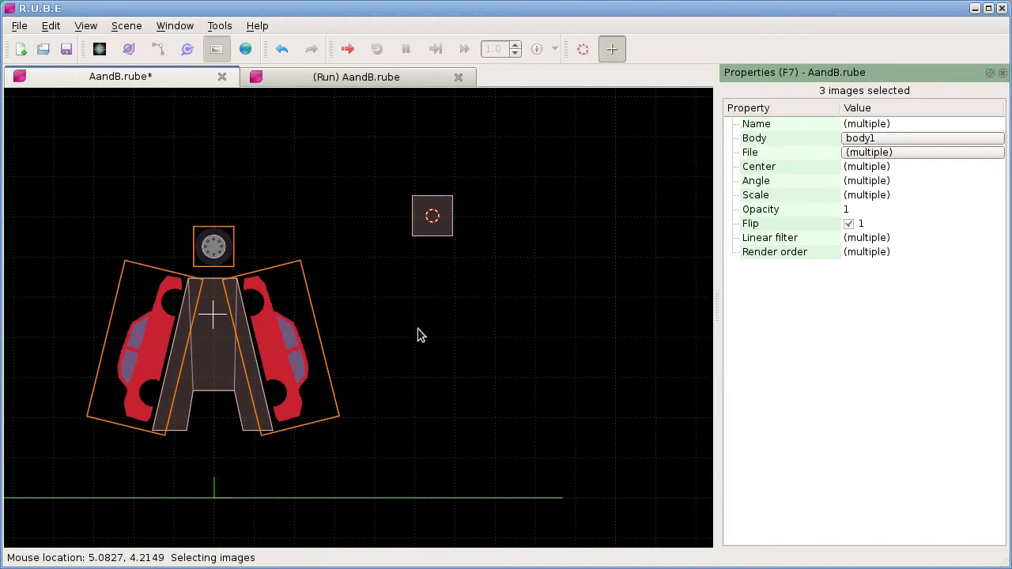
pyautogui.press('b')
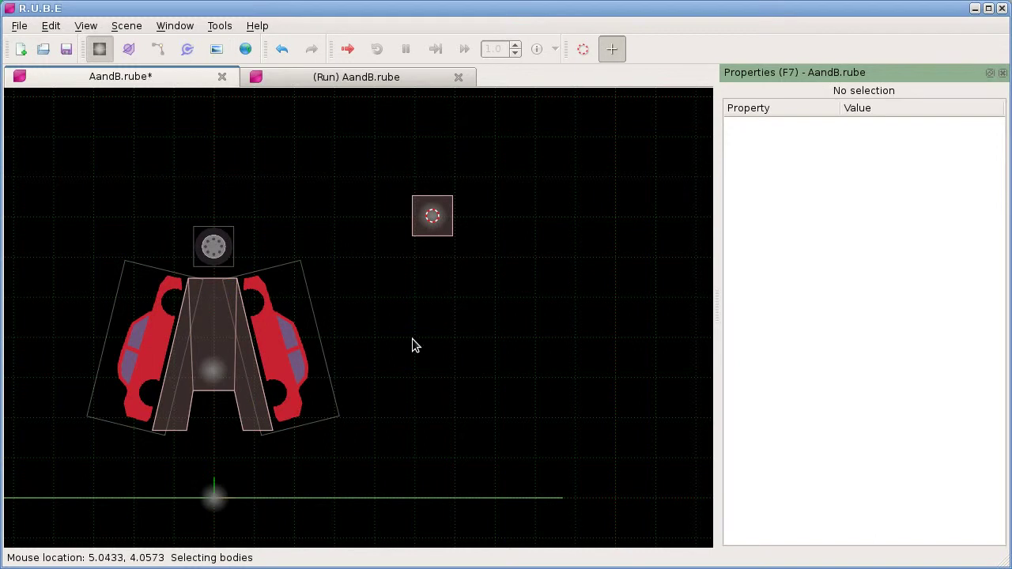
pyautogui.click(52, 26)
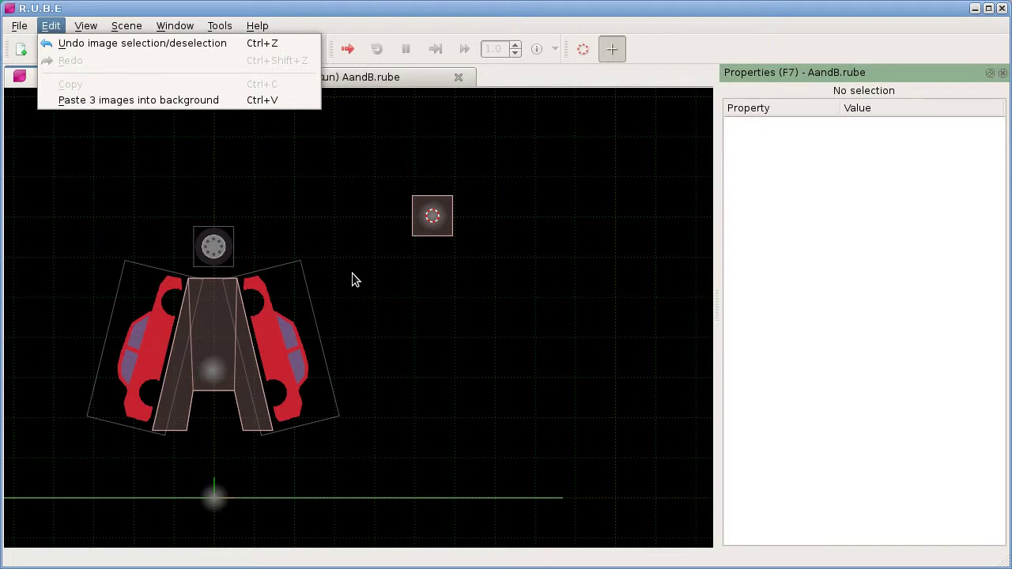
pyautogui.click(434, 237)
# Step: Select the square body and check the option for pasting the three copied images onto it
pyautogui.click(432, 223)
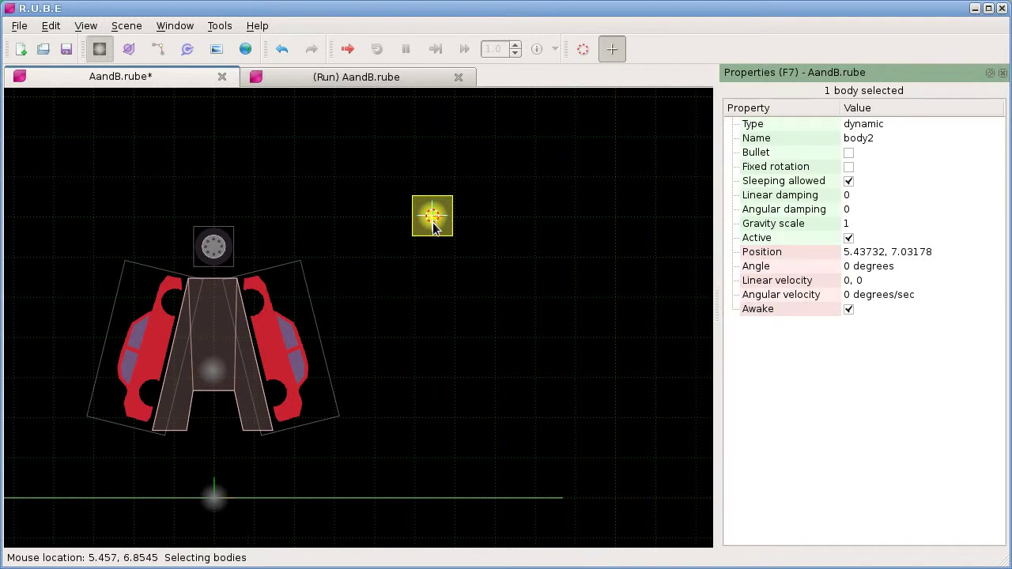
pyautogui.click(50, 26)
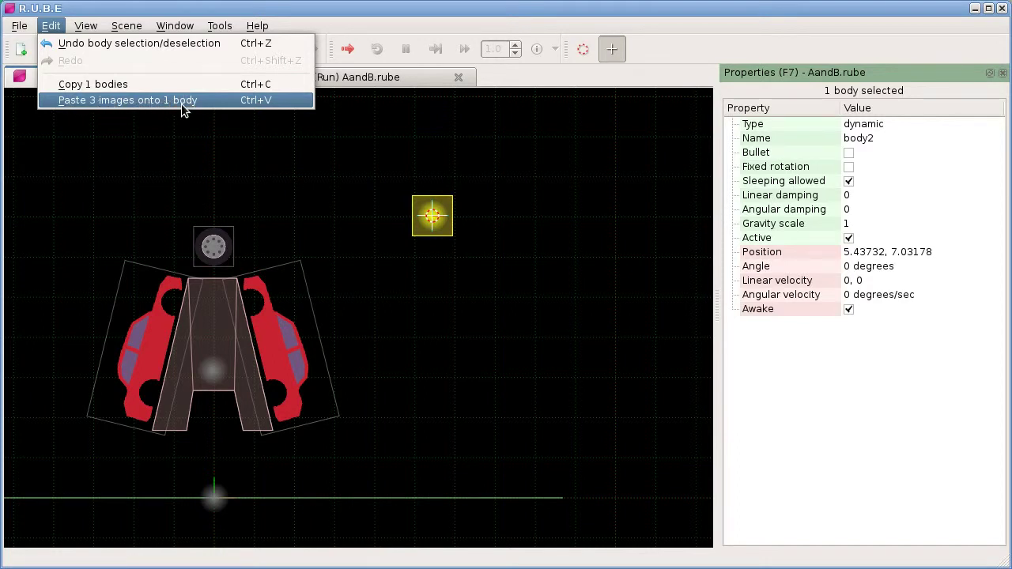
pyautogui.click(138, 102)
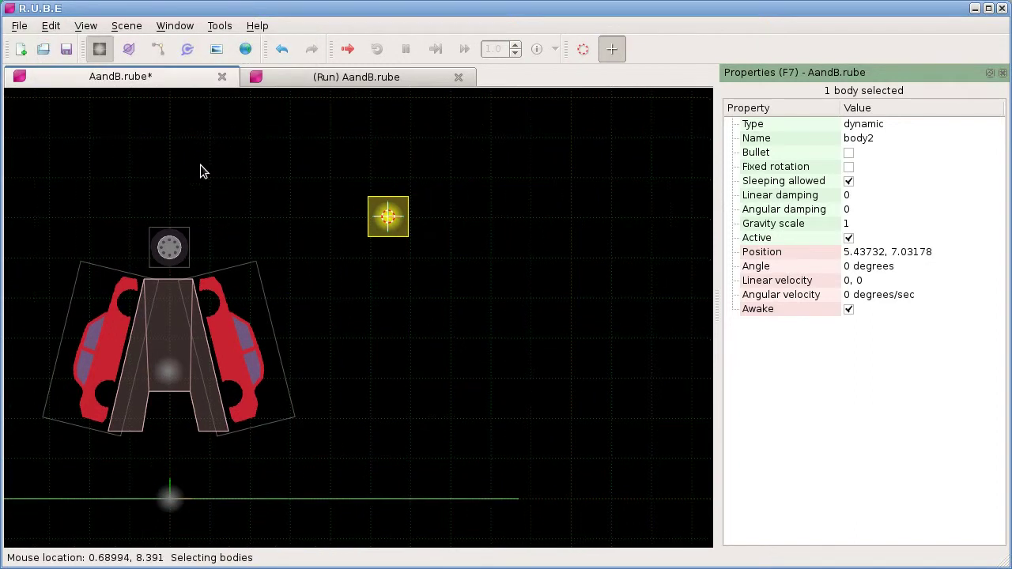
# Step: Duplicate the square body twice, placing one copy to its right and moving the other to its upper left
pyautogui.hotkey('shift', 'd')
pyautogui.click(398, 203)
pyautogui.hotkey('shift', 'd')
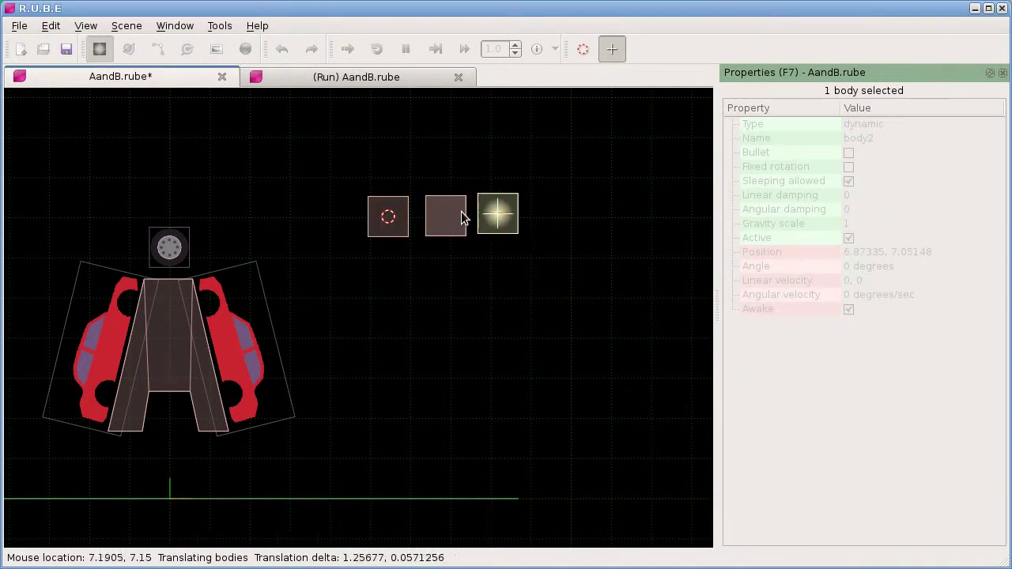
pyautogui.click(472, 211)
pyautogui.click(445, 216)
pyautogui.hotkey('shift', 'd')
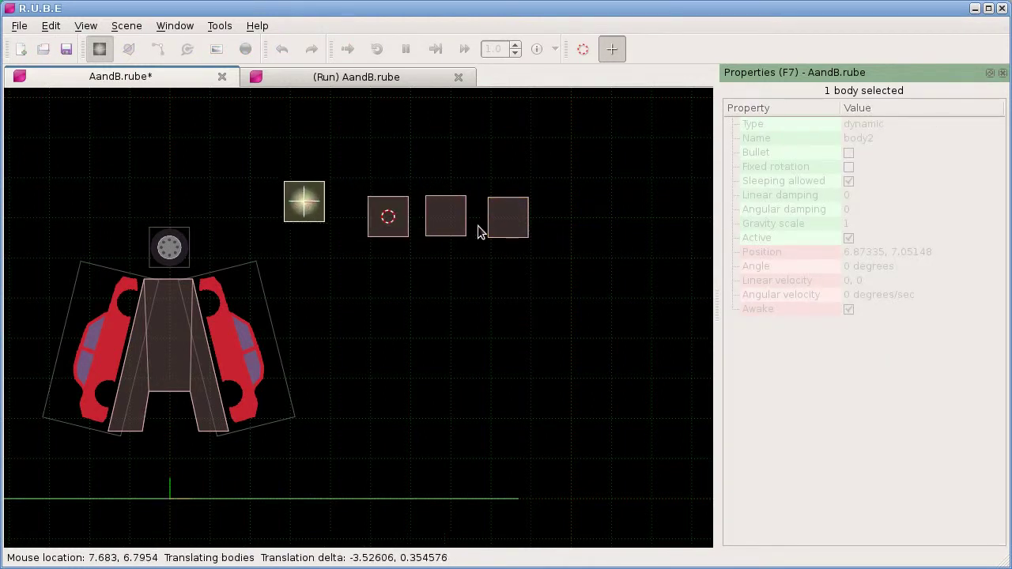
pyautogui.click(467, 217)
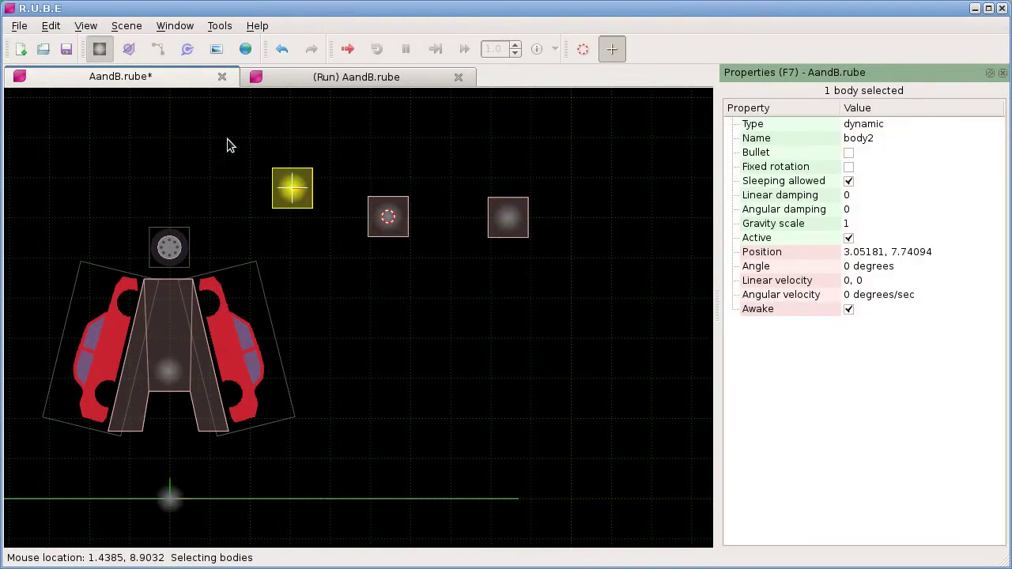
# Step: Select all three square bodies and paste the three copied car and tire images onto them
pyautogui.moveTo(225, 122); pyautogui.dragTo(560, 250)
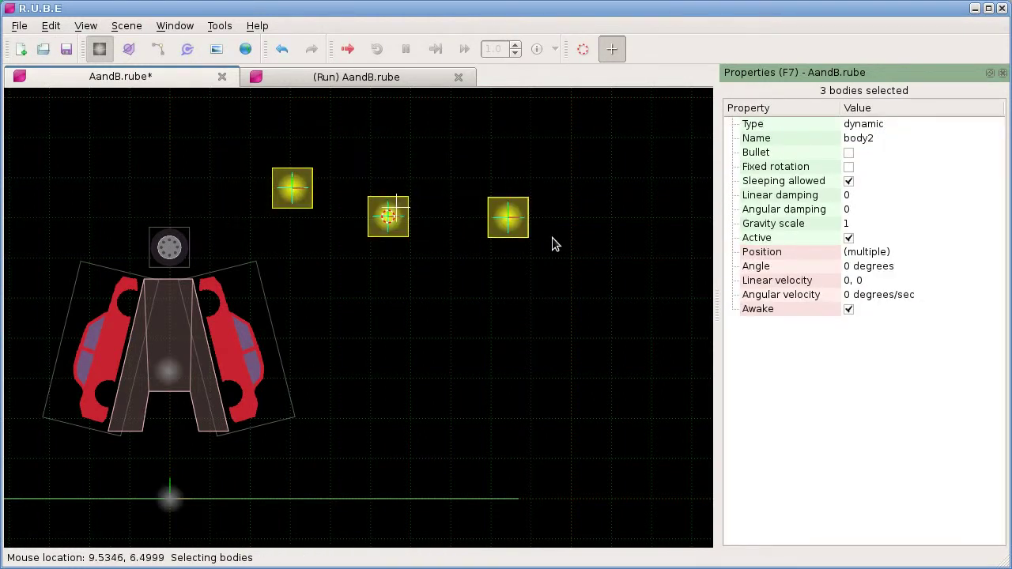
pyautogui.click(50, 25)
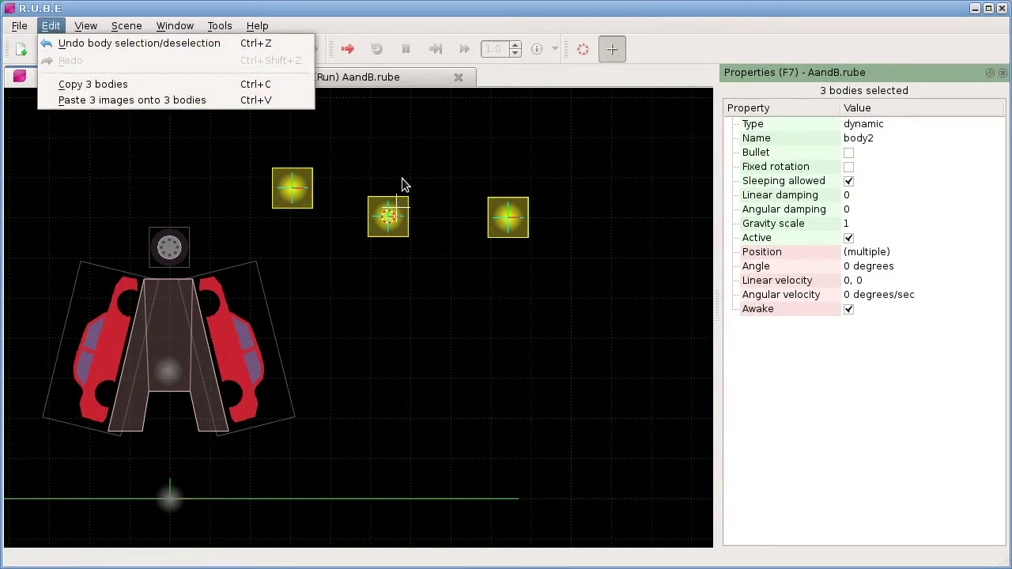
pyautogui.click(131, 100)
# Step: Run the simulation and pull the A-shaped body and the middle square body around with their attached images
pyautogui.scroll(-1, 237, 215)
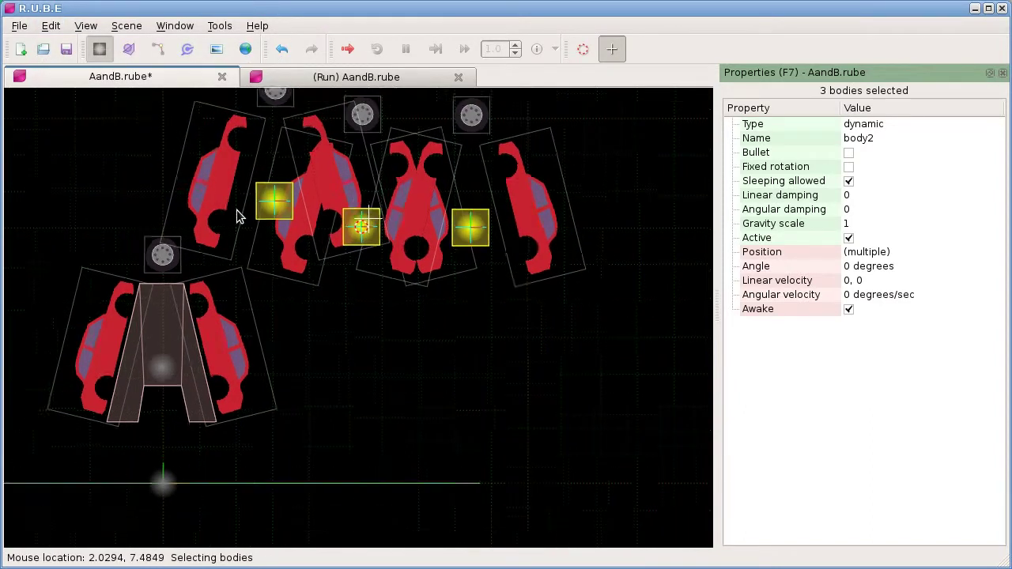
pyautogui.scroll(-1, 245, 211)
pyautogui.press('F5')
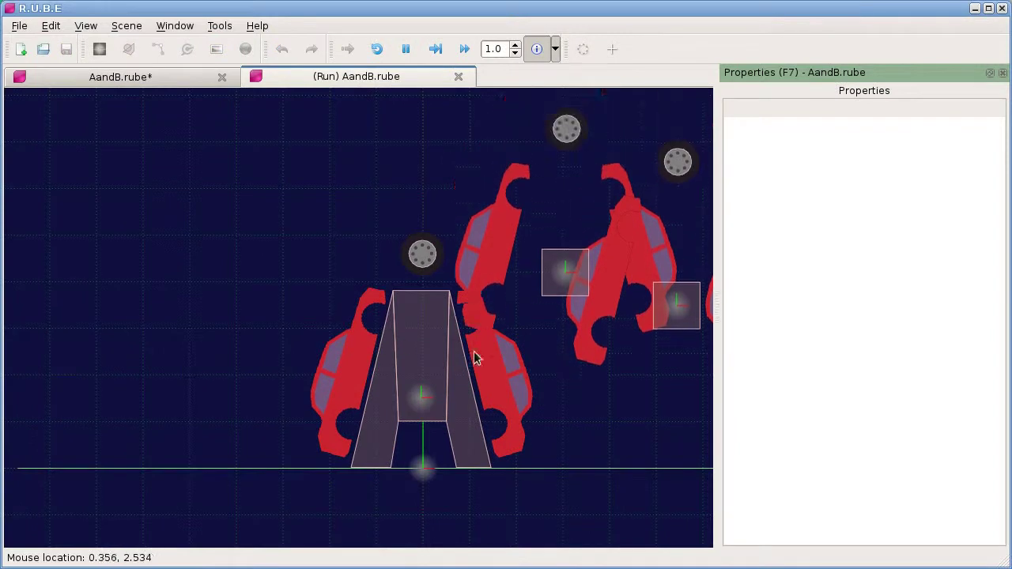
pyautogui.moveTo(166, 323); pyautogui.dragTo(99, 312)
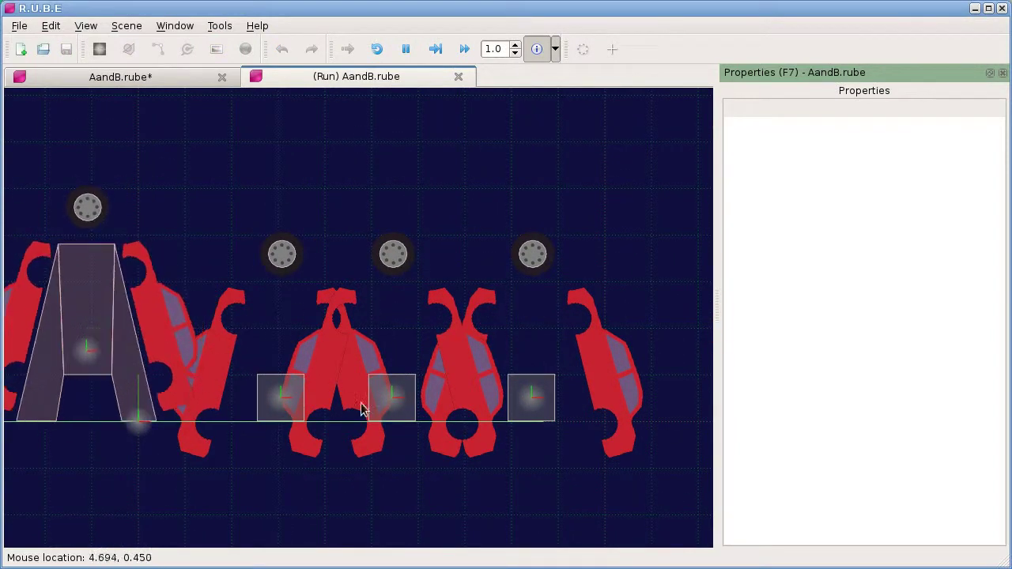
pyautogui.moveTo(368, 407); pyautogui.dragTo(413, 169)
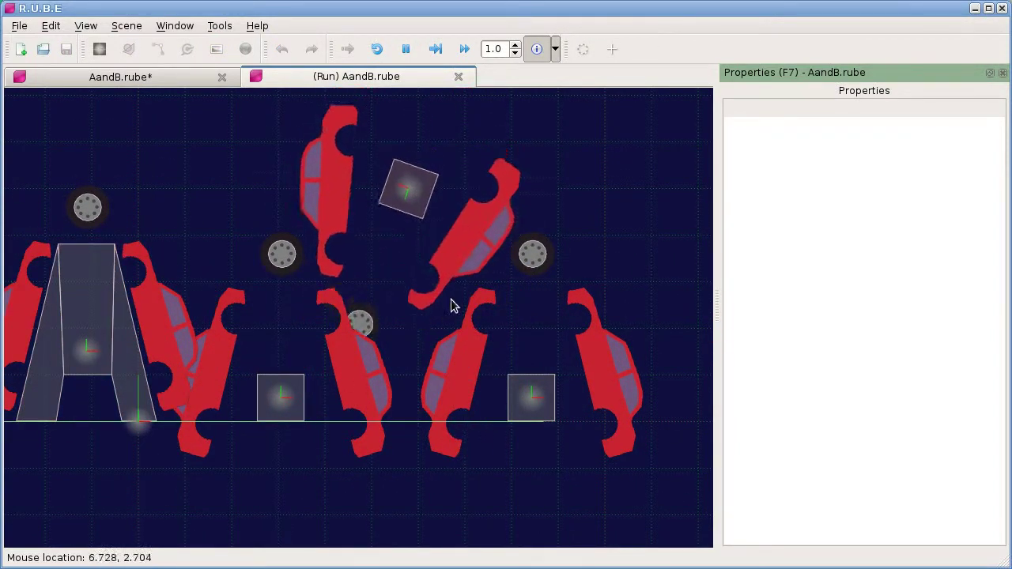
pyautogui.scroll(-2, 441, 344)
pyautogui.moveTo(188, 330); pyautogui.dragTo(159, 326)
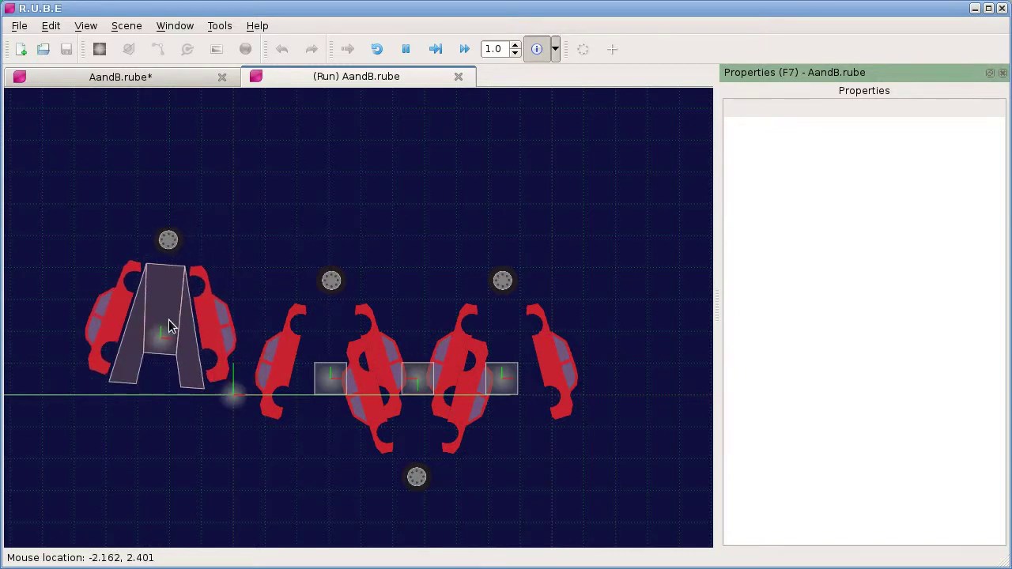
# Step: Hide the properties display and pull the three square bodies apart in the running simulation to check their attached images
pyautogui.press('F7')
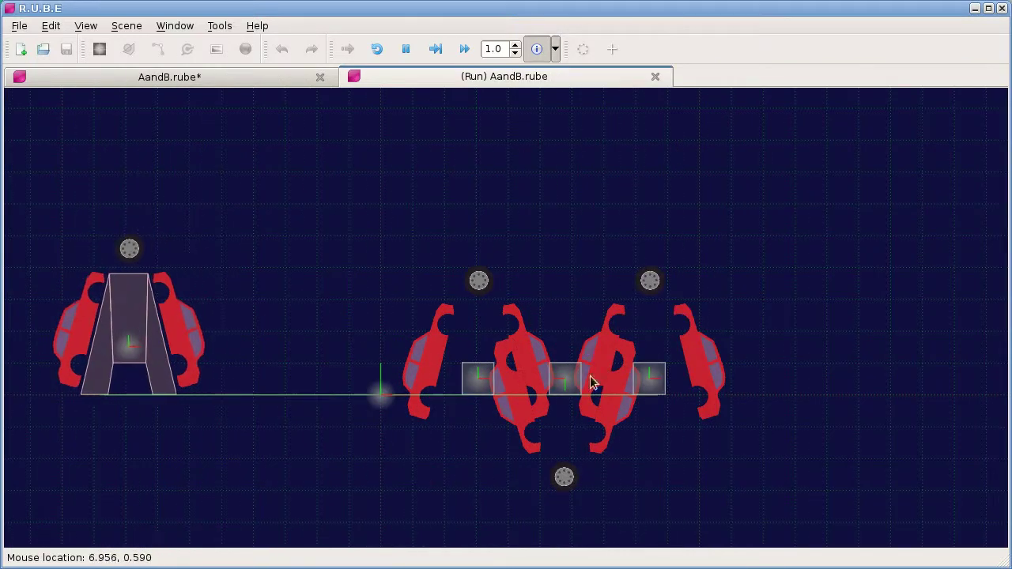
pyautogui.moveTo(479, 380); pyautogui.dragTo(345, 378)
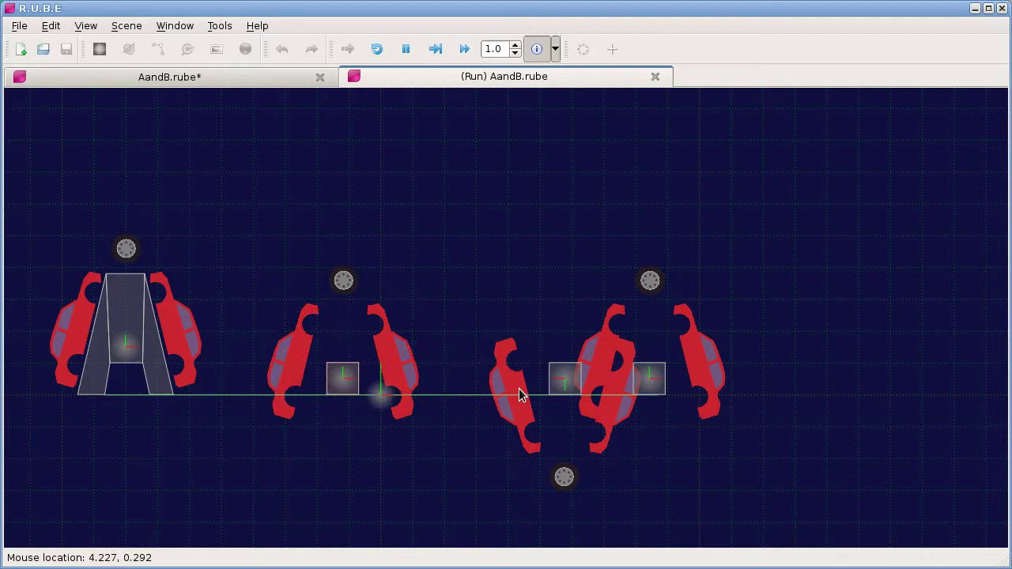
pyautogui.moveTo(559, 391); pyautogui.dragTo(511, 378)
pyautogui.moveTo(647, 385); pyautogui.dragTo(493, 194)
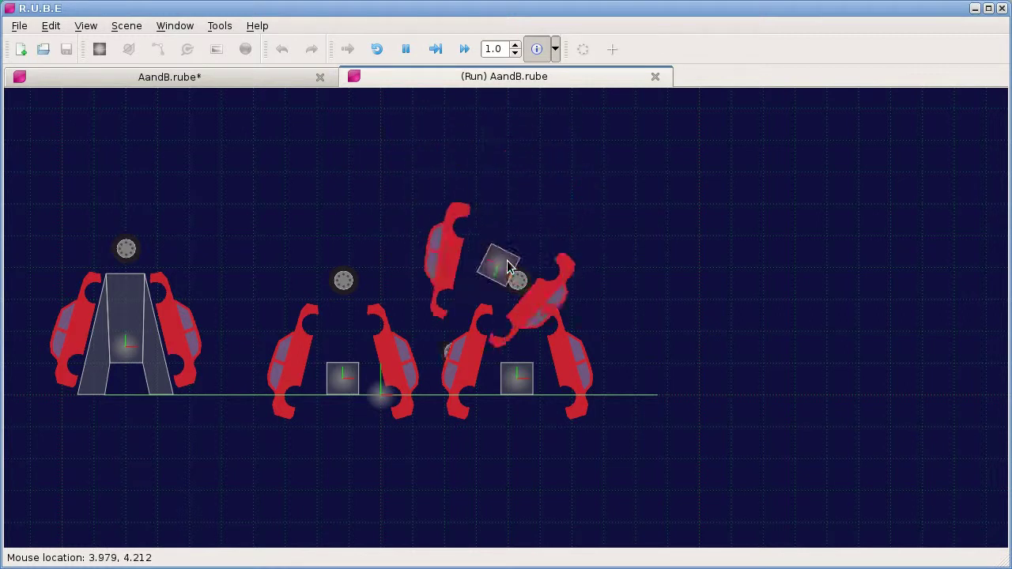
pyautogui.moveTo(517, 357); pyautogui.dragTo(443, 330)
pyautogui.press('r')
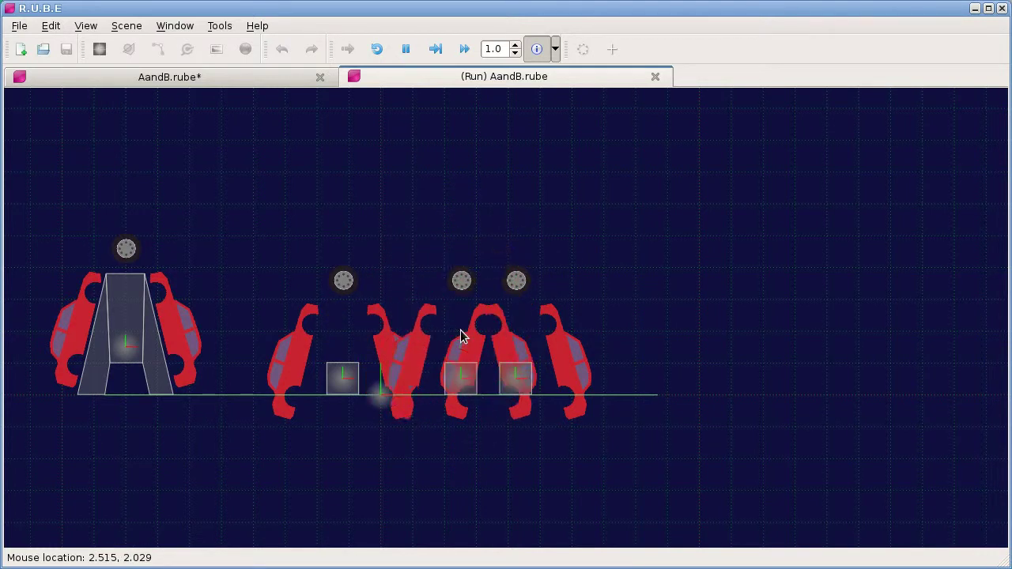
# Step: Return to the scene and undo the image paste, the duplicated bodies and the added square body
pyautogui.click(181, 82)
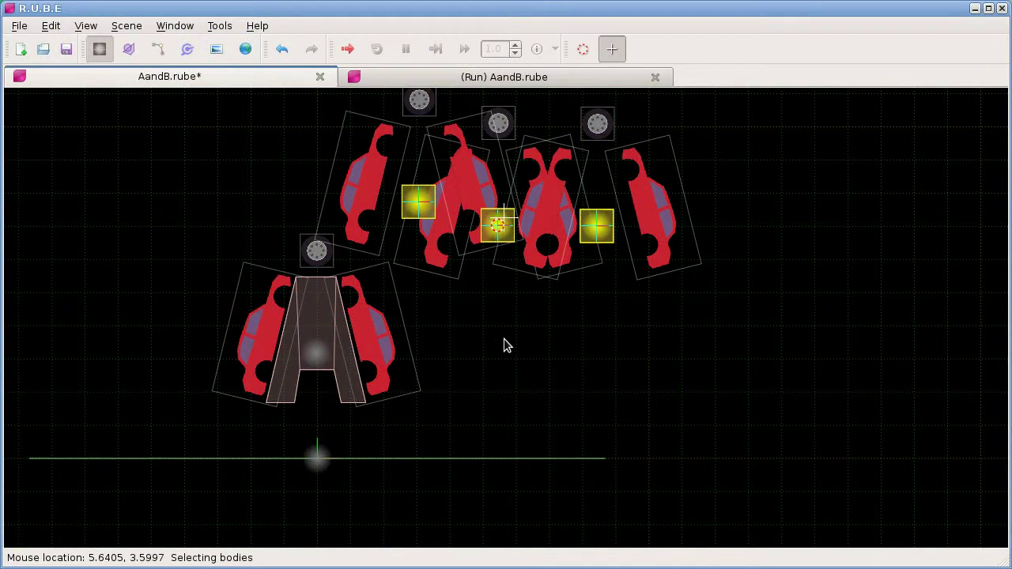
pyautogui.hotkey('ctrl', 'z')
pyautogui.hotkey('ctrl', 'z')
pyautogui.hotkey('ctrl', 'z')
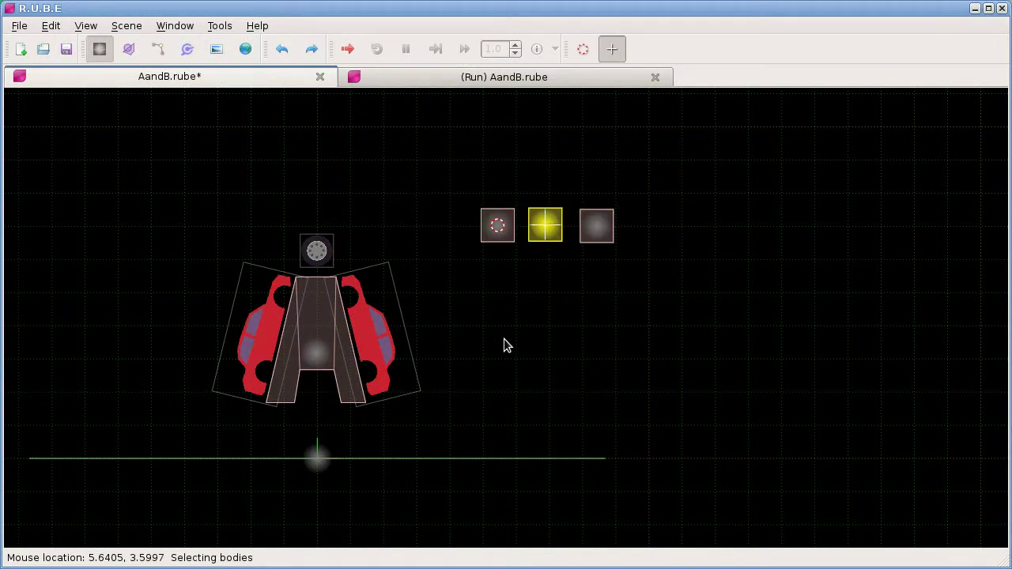
pyautogui.hotkey('ctrl', 'z')
pyautogui.hotkey('ctrl', 'z')
pyautogui.hotkey('ctrl', 'z')
pyautogui.hotkey('ctrl', 'z')
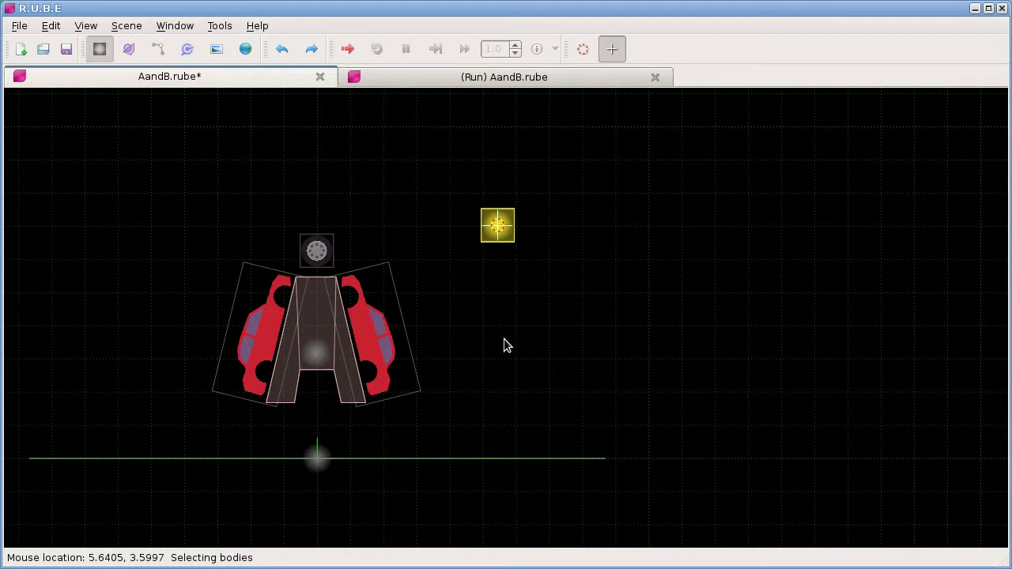
pyautogui.hotkey('ctrl', 'z')
pyautogui.hotkey('ctrl', 'z')
pyautogui.hotkey('ctrl', 'z')
pyautogui.moveTo(504, 339); pyautogui.dragTo(657, 332, button='right')
pyautogui.scroll(2, 657, 332)
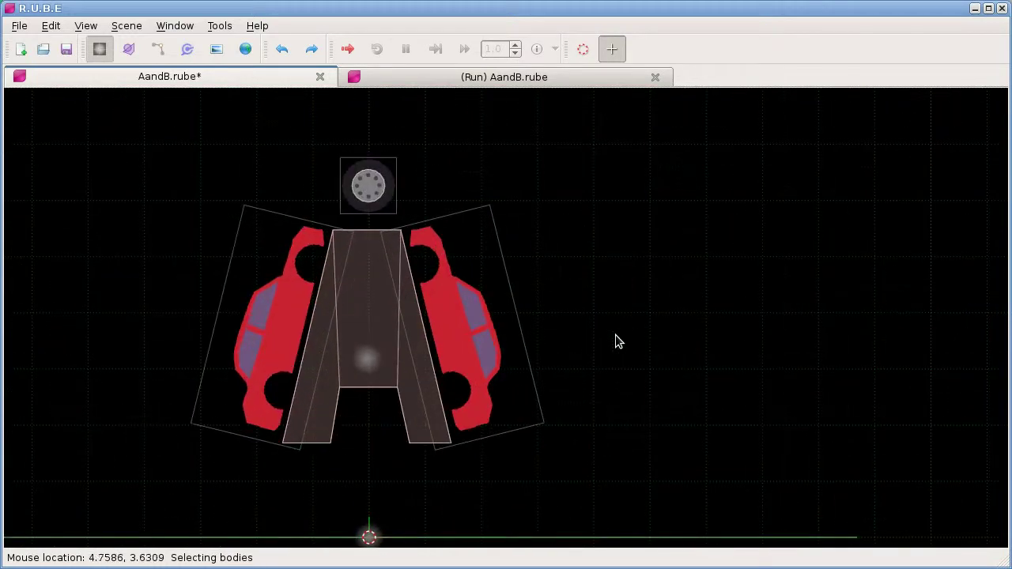
pyautogui.moveTo(593, 342); pyautogui.dragTo(682, 334, button='right')
pyautogui.scroll(-1, 739, 309)
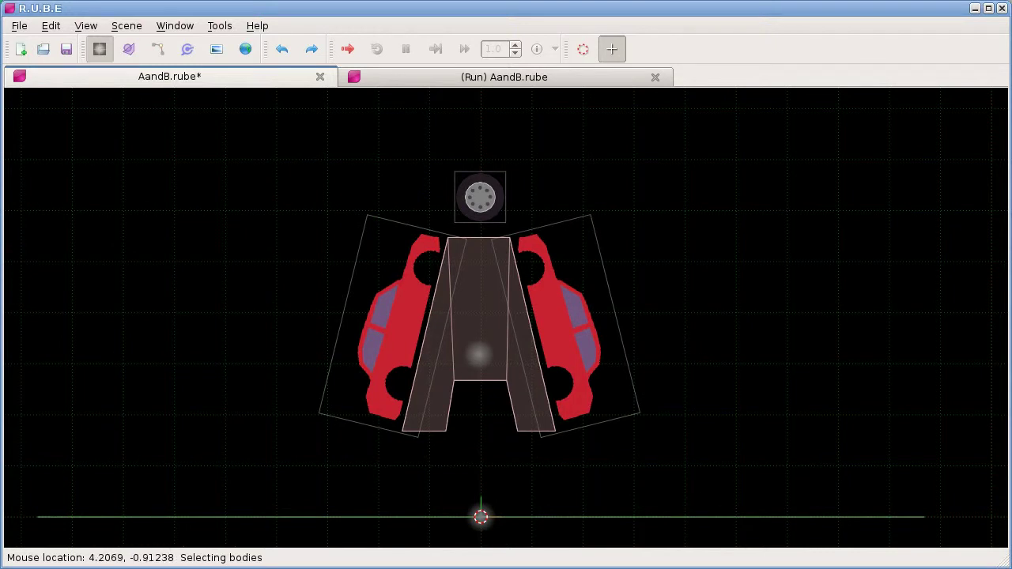